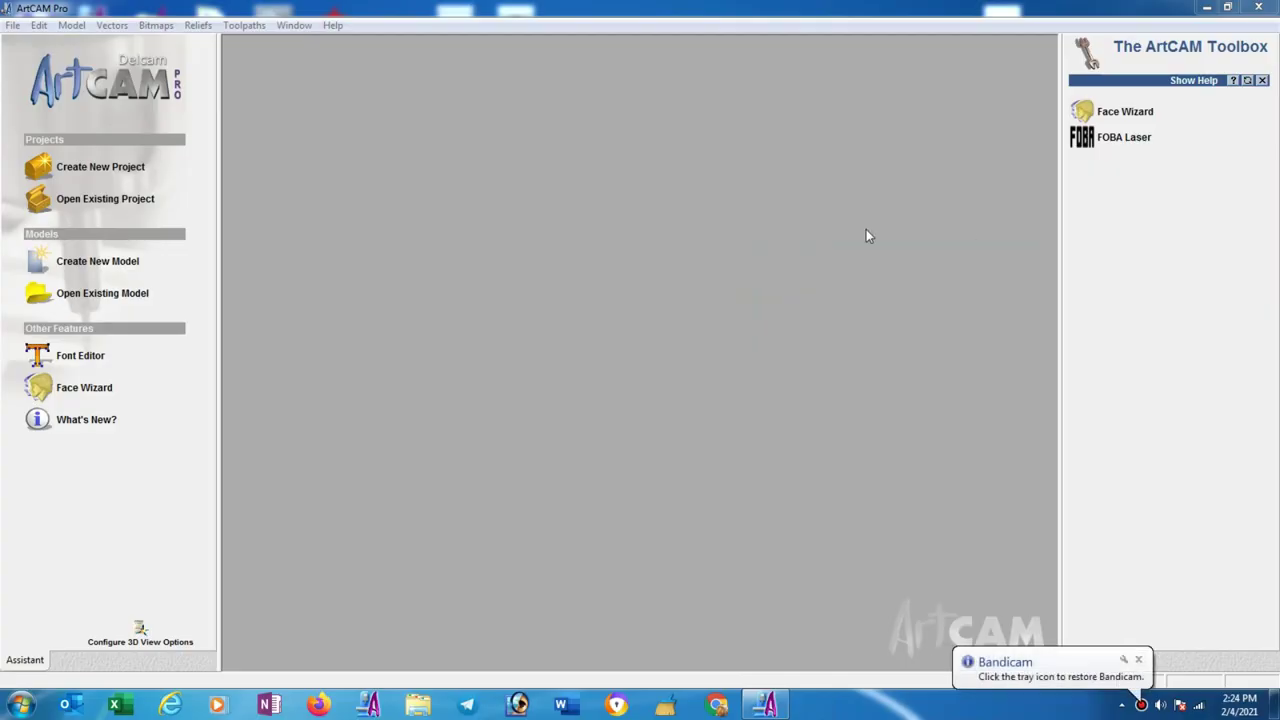
Step: Create a new 300 × 480 mm model with a bottom-left origin and maximize its 2D view
click(1138, 659)
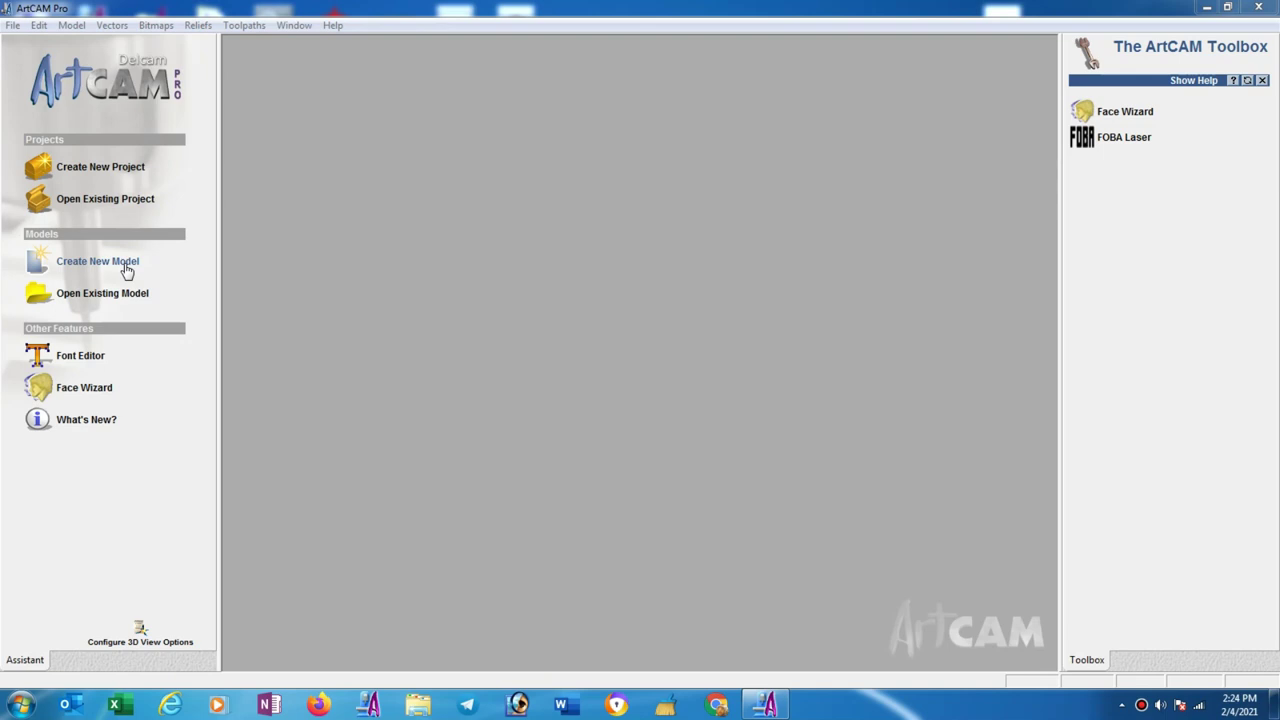
click(127, 270)
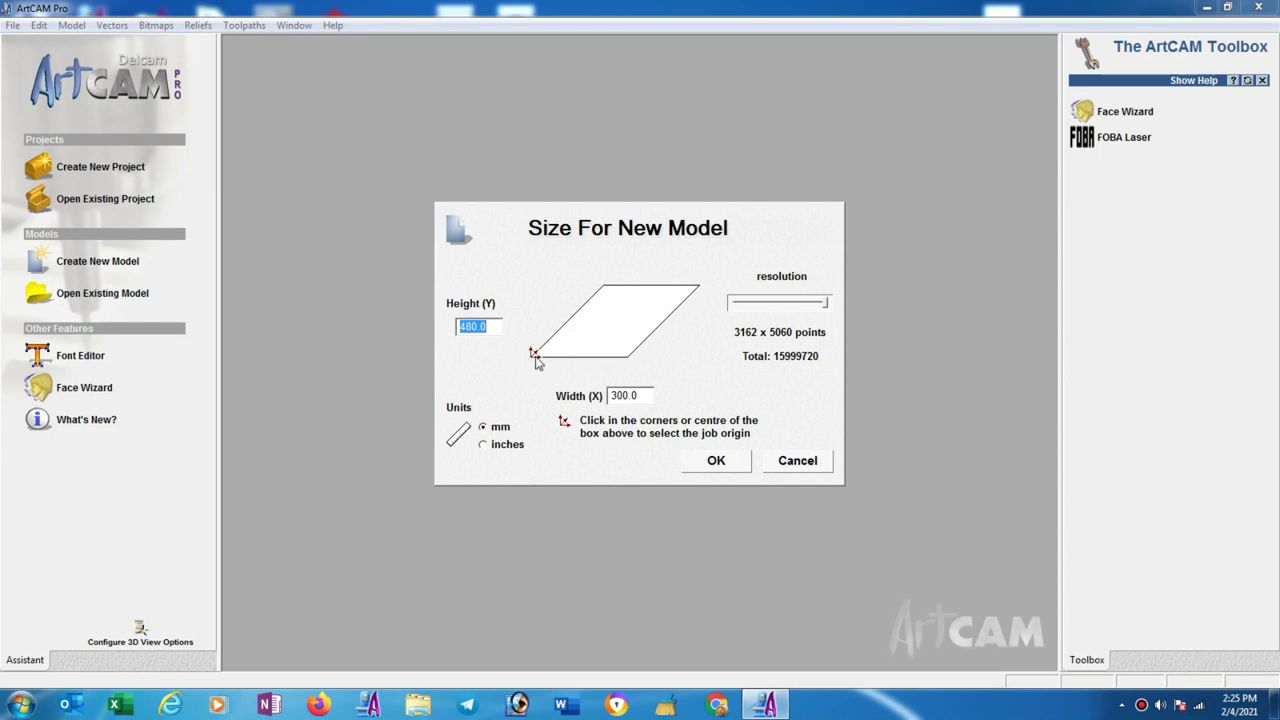
click(616, 318)
click(534, 360)
click(711, 463)
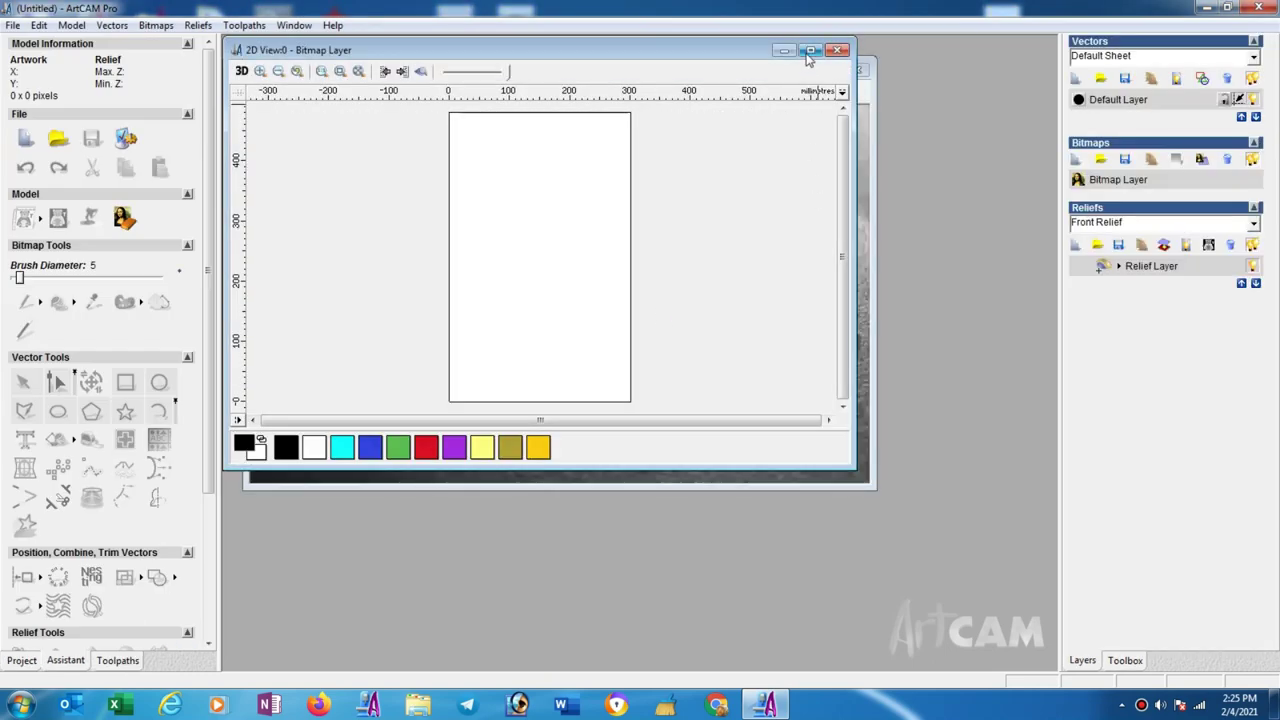
click(811, 51)
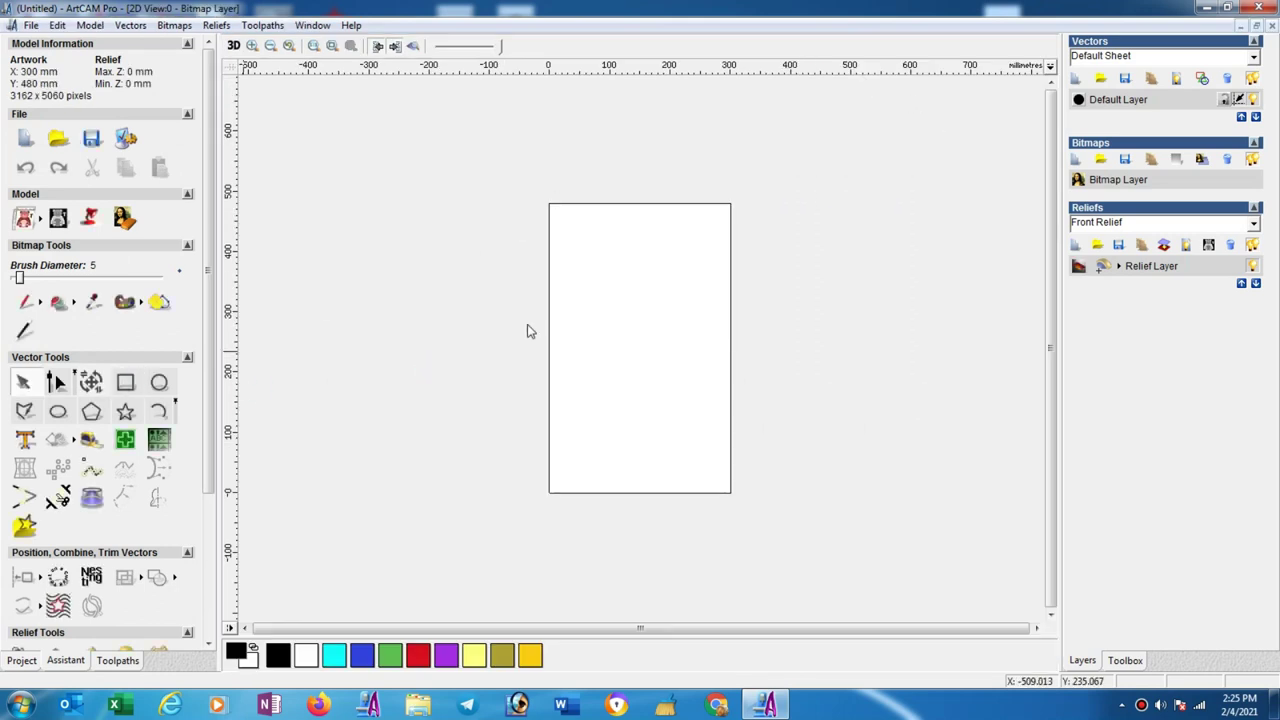
Step: Draw a 300 × 480 mm rectangle and centre it on the model with F9
click(125, 382)
drag(595, 222, 749, 499)
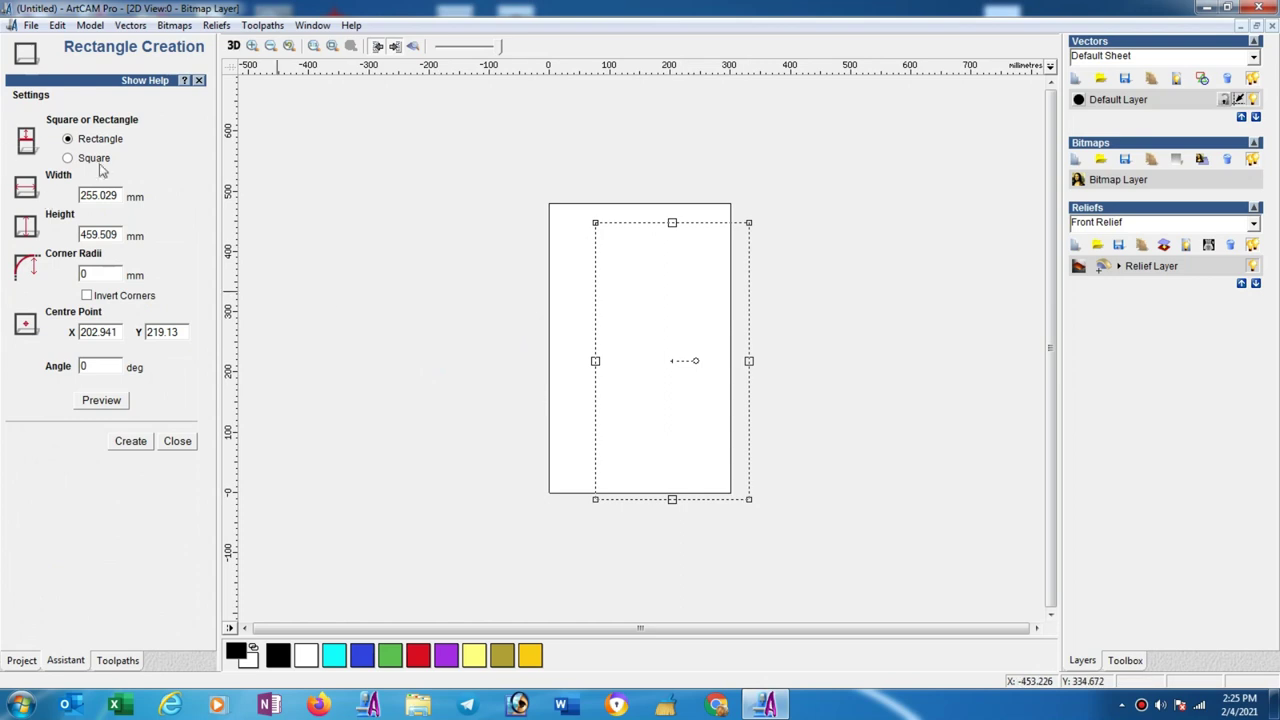
drag(118, 190, 33, 198)
text(300)
drag(120, 234, 55, 238)
text(480)
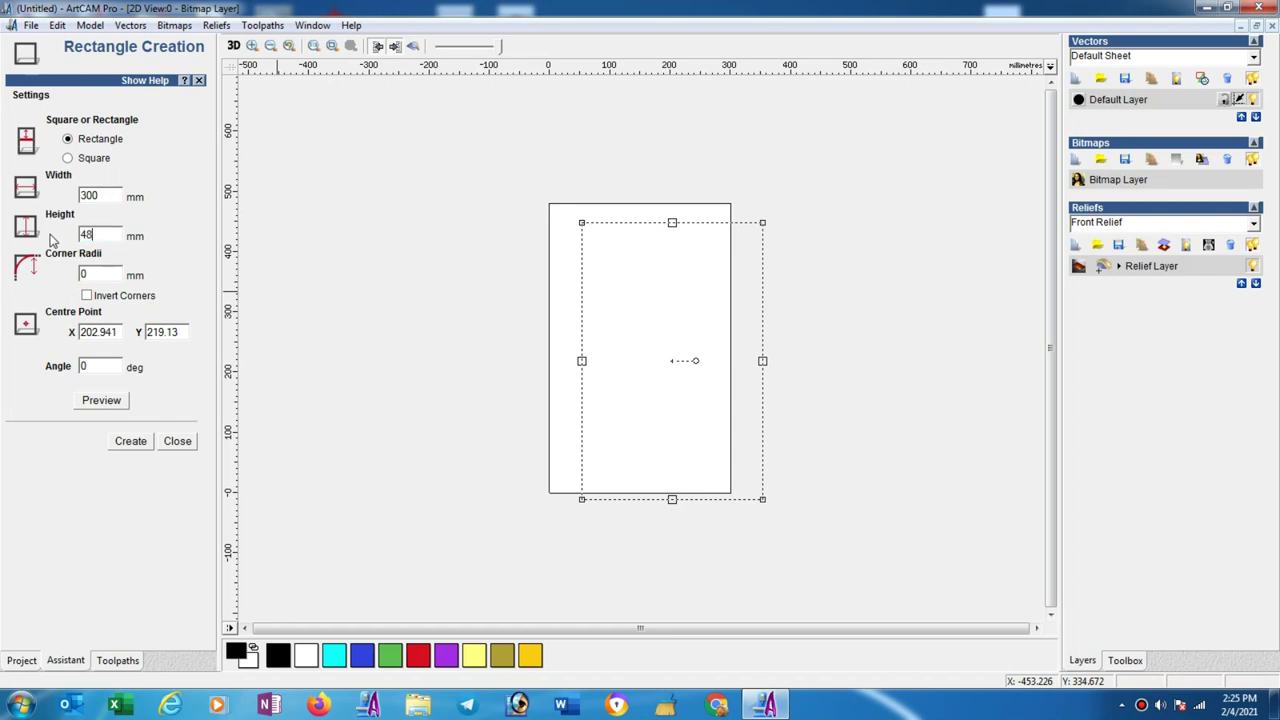
click(128, 441)
click(177, 441)
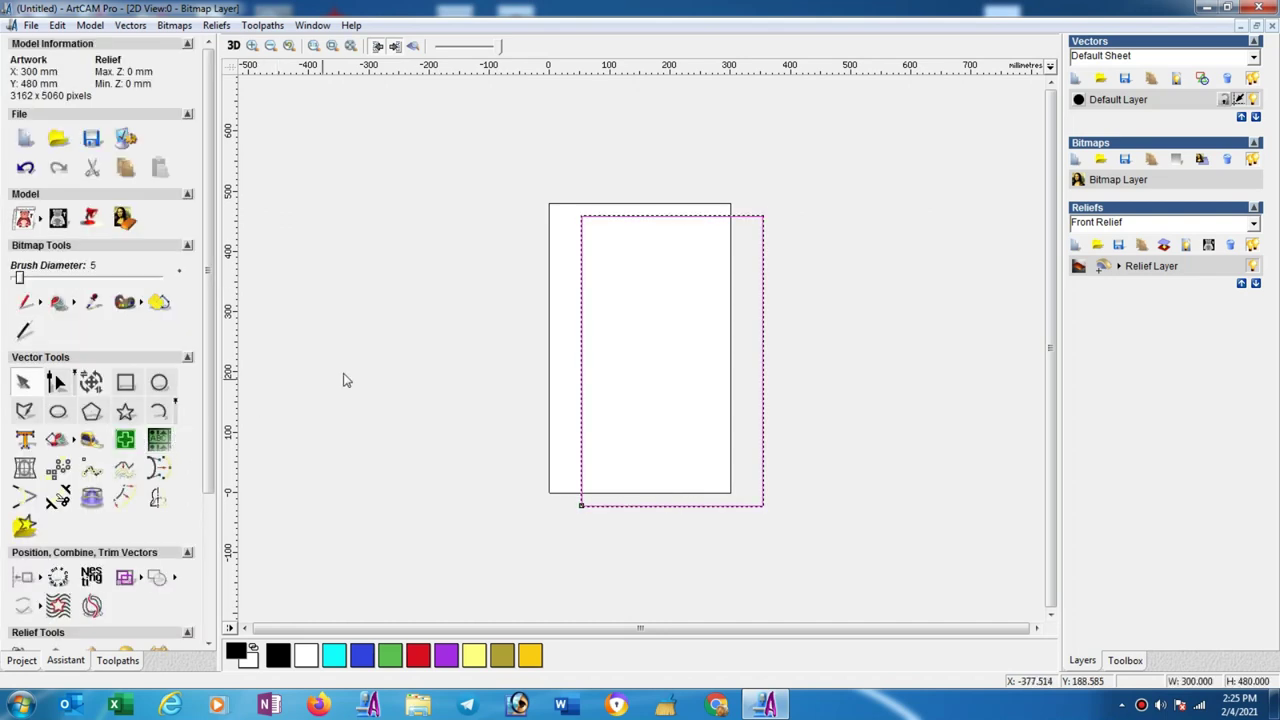
key(F9)
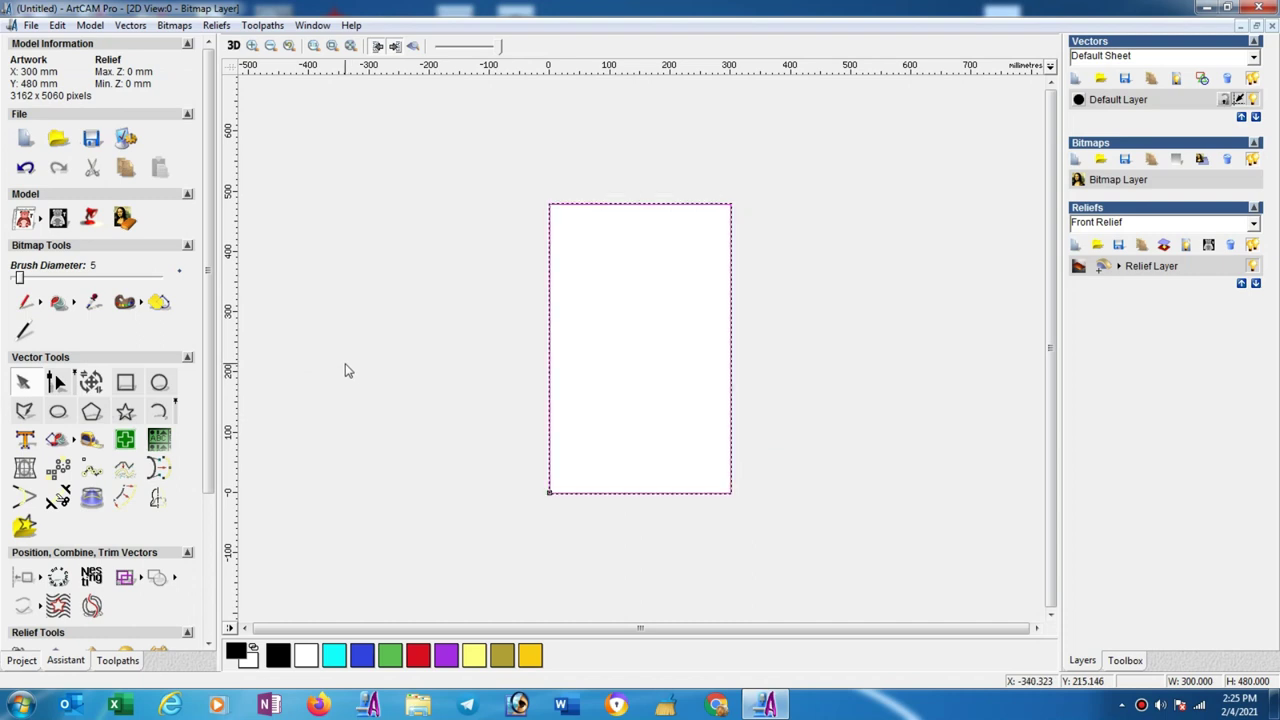
Step: Import the '15mm ganesha new 3d' relief file as clipart
click(217, 26)
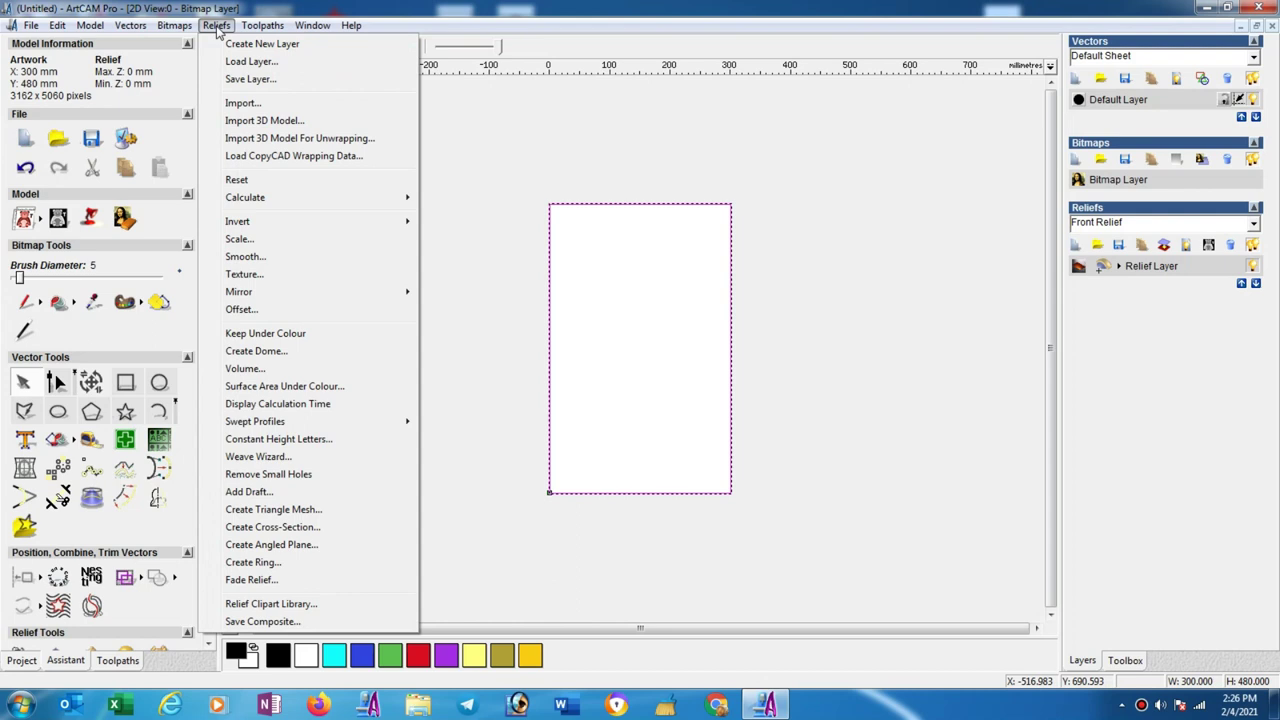
click(258, 107)
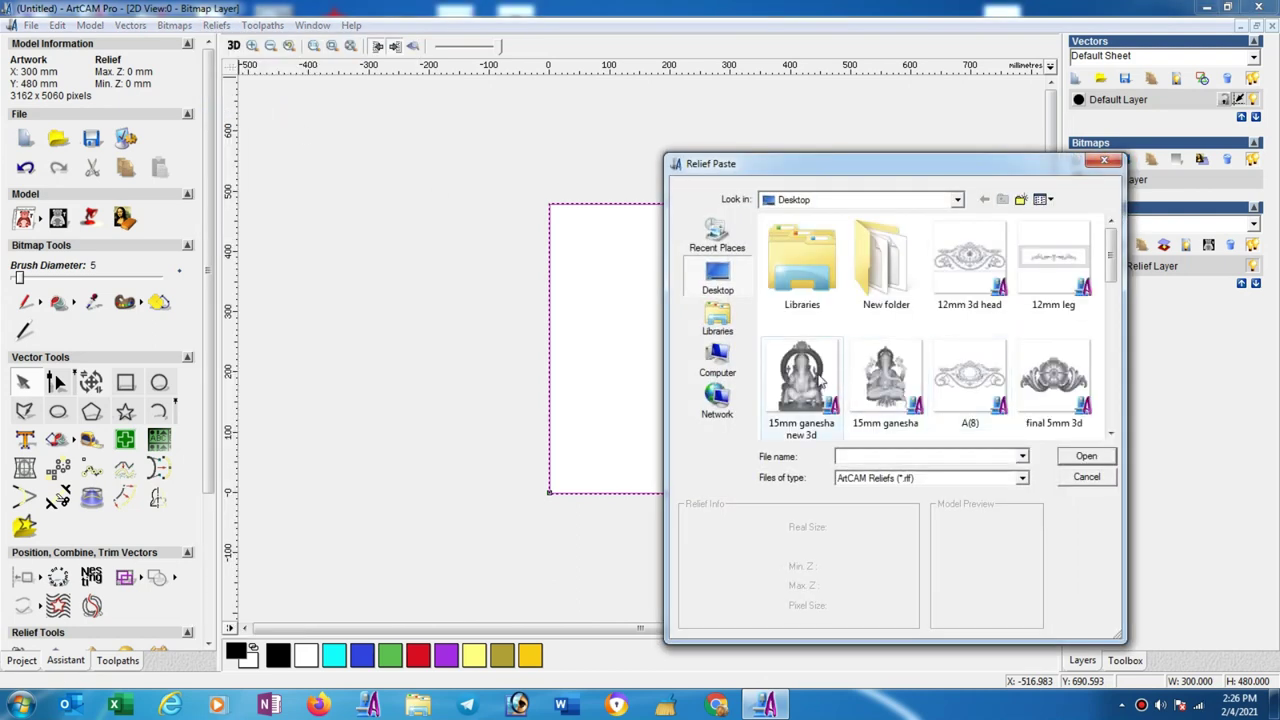
click(830, 380)
click(1105, 463)
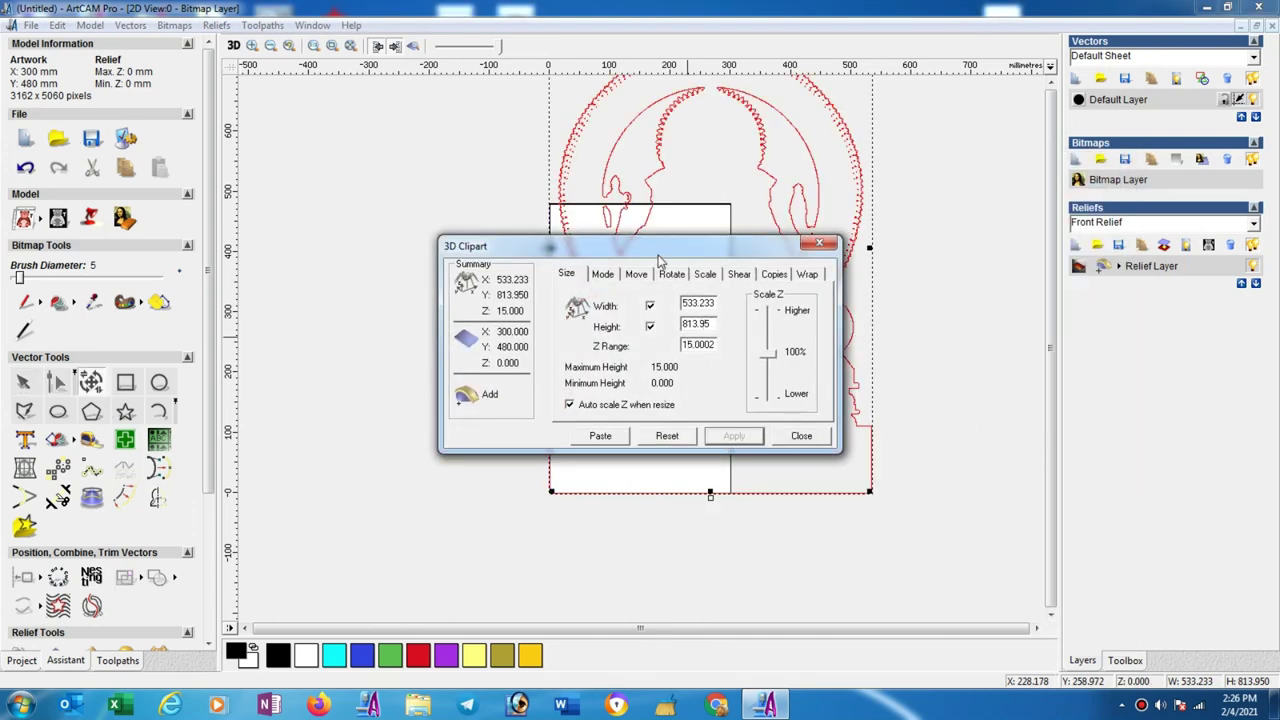
Step: Scale the Ganesha clipart to 52%, centre it on the page, then scale it to 97%
mouse_move(622, 254)
mouse_down()
mouse_move(492, 316)
mouse_move(374, 294)
mouse_up()
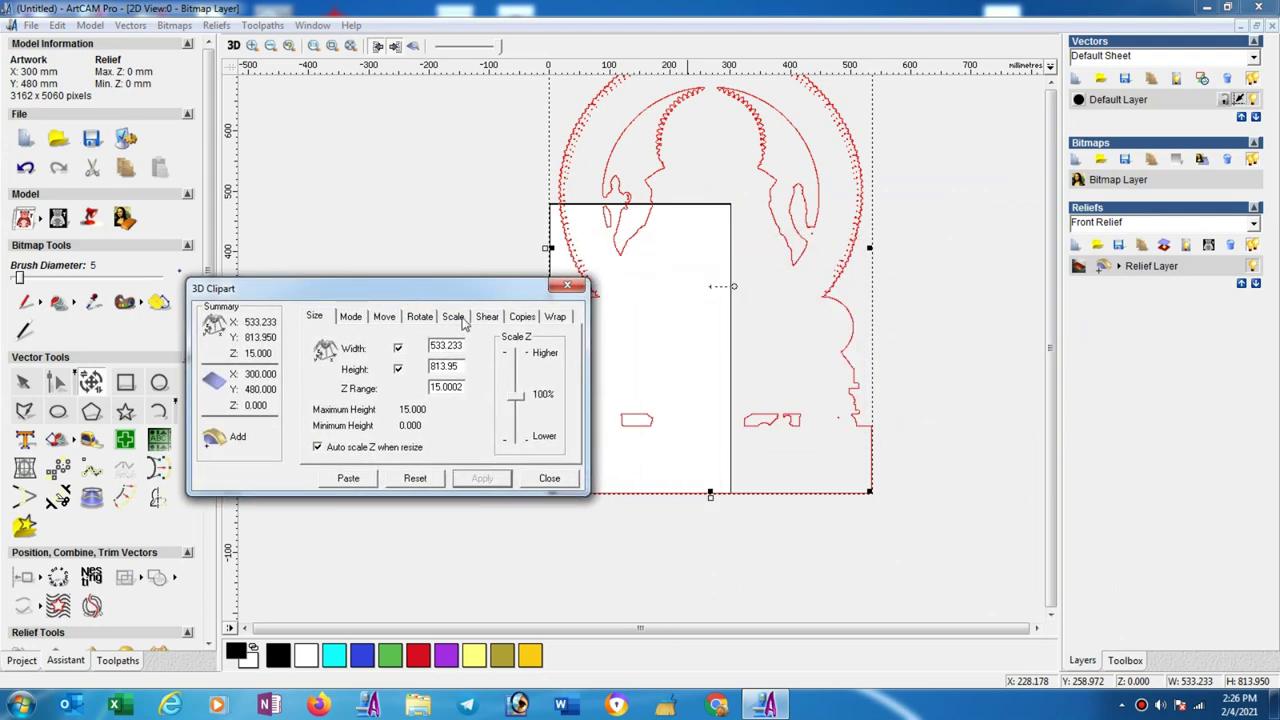
click(453, 316)
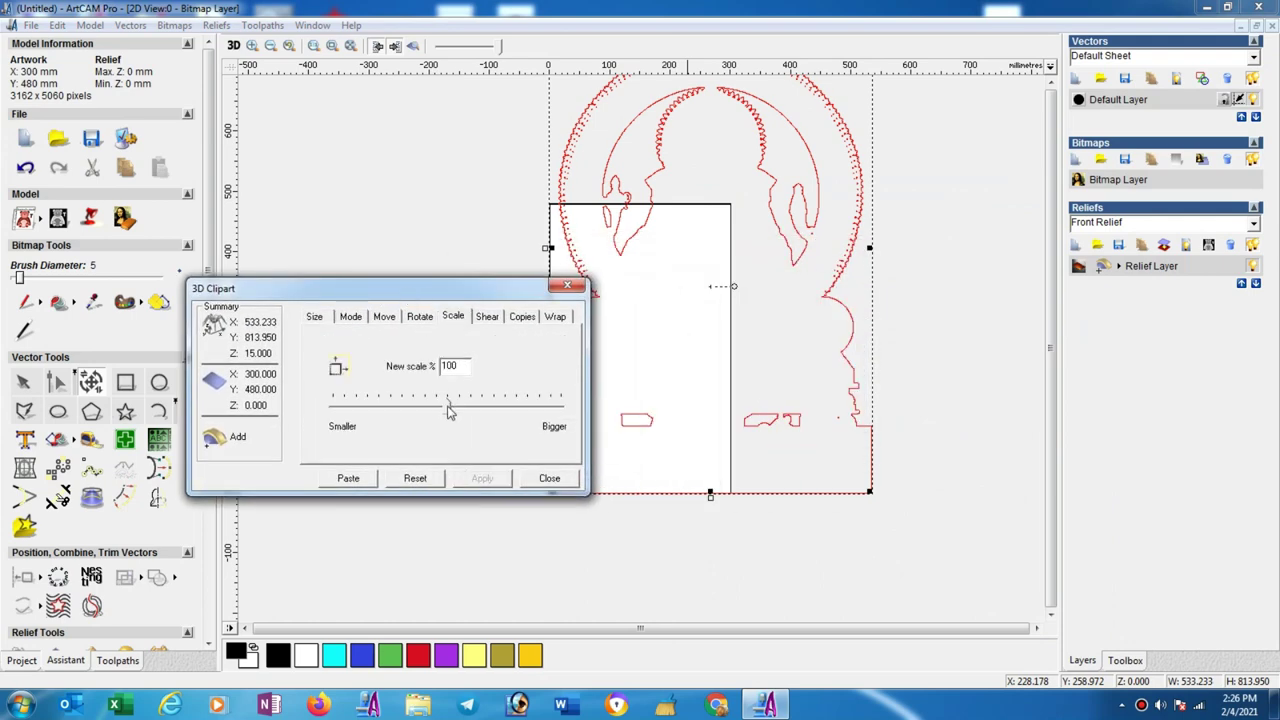
mouse_move(449, 404)
mouse_down()
mouse_move(412, 408)
mouse_move(449, 404)
mouse_up()
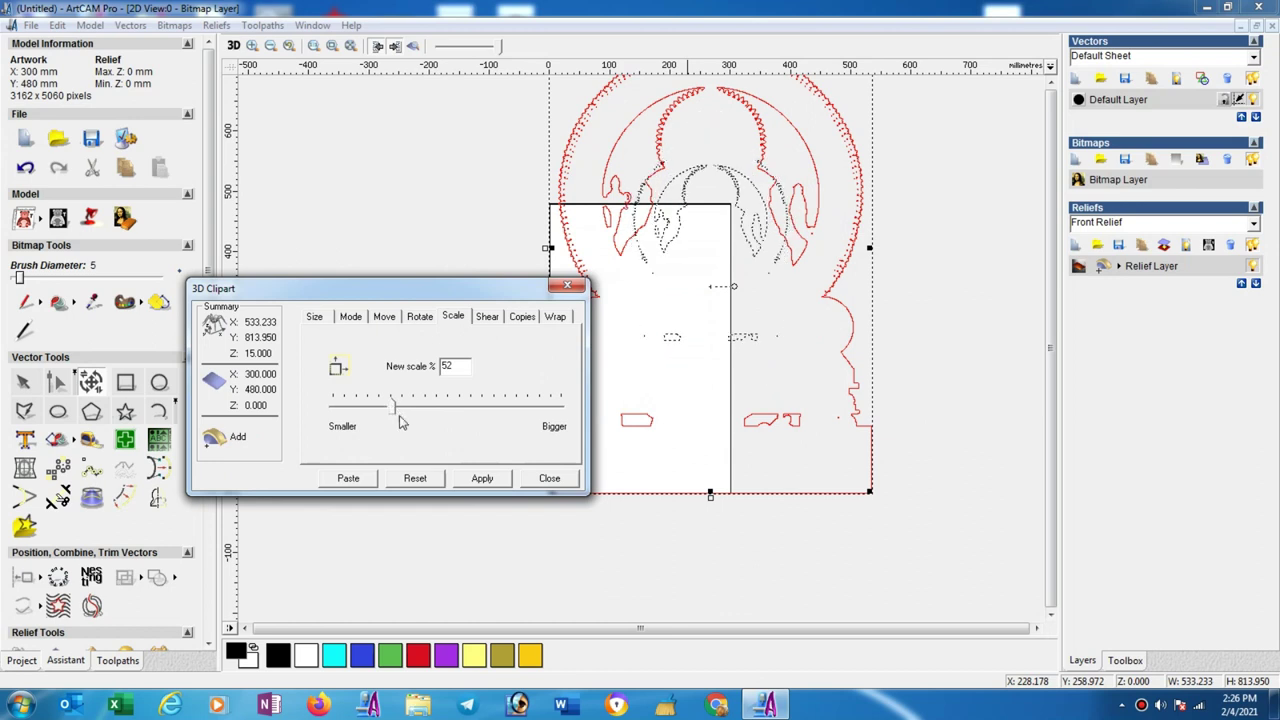
click(482, 478)
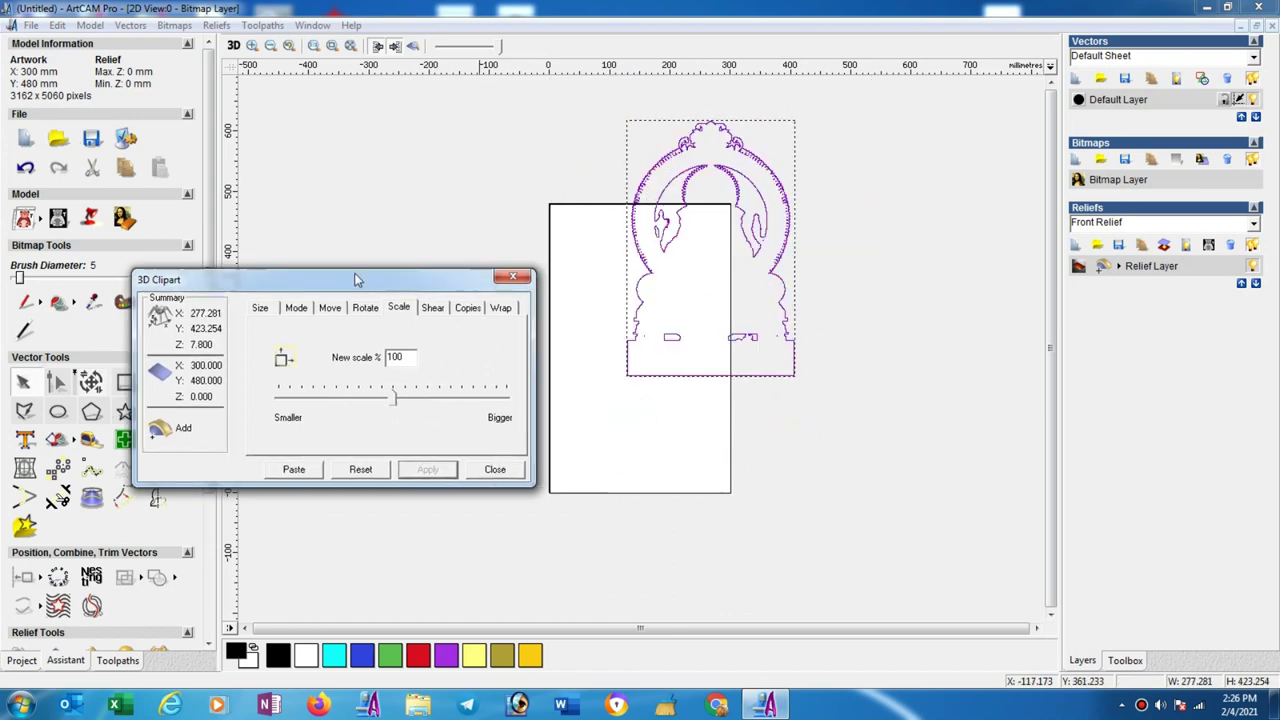
drag(479, 288, 278, 250)
click(812, 287)
click(785, 287)
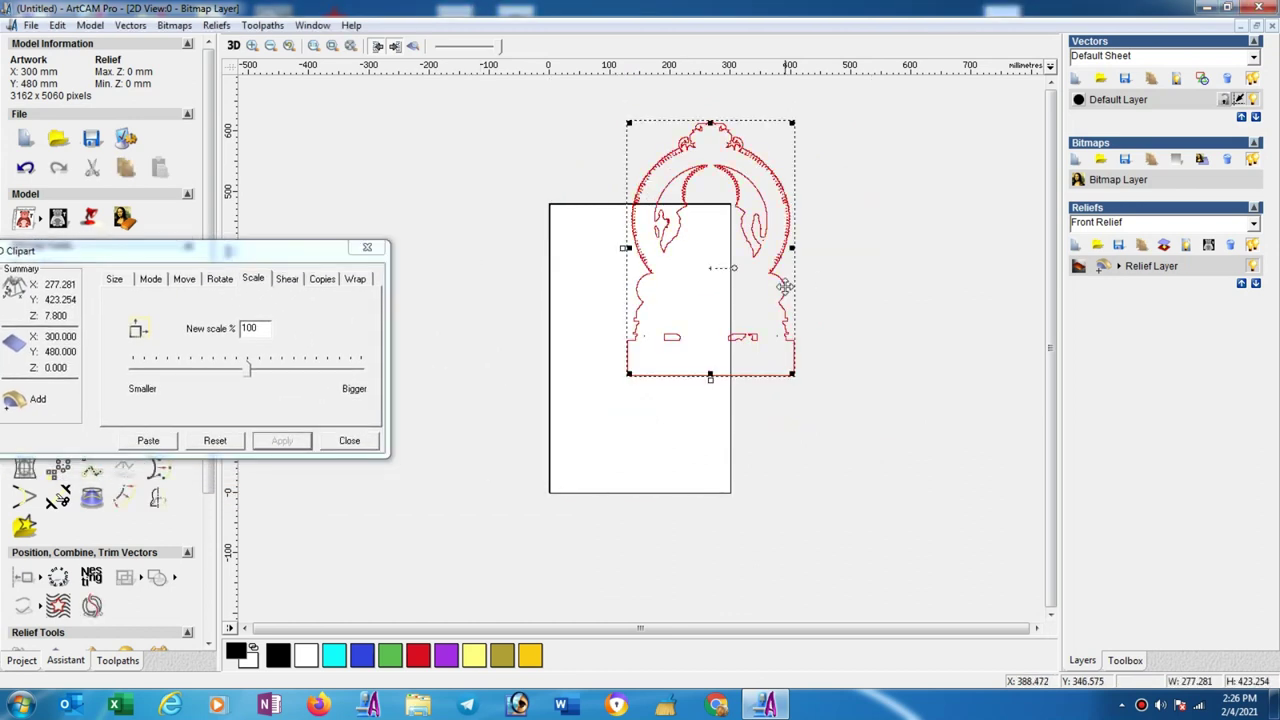
key(F9)
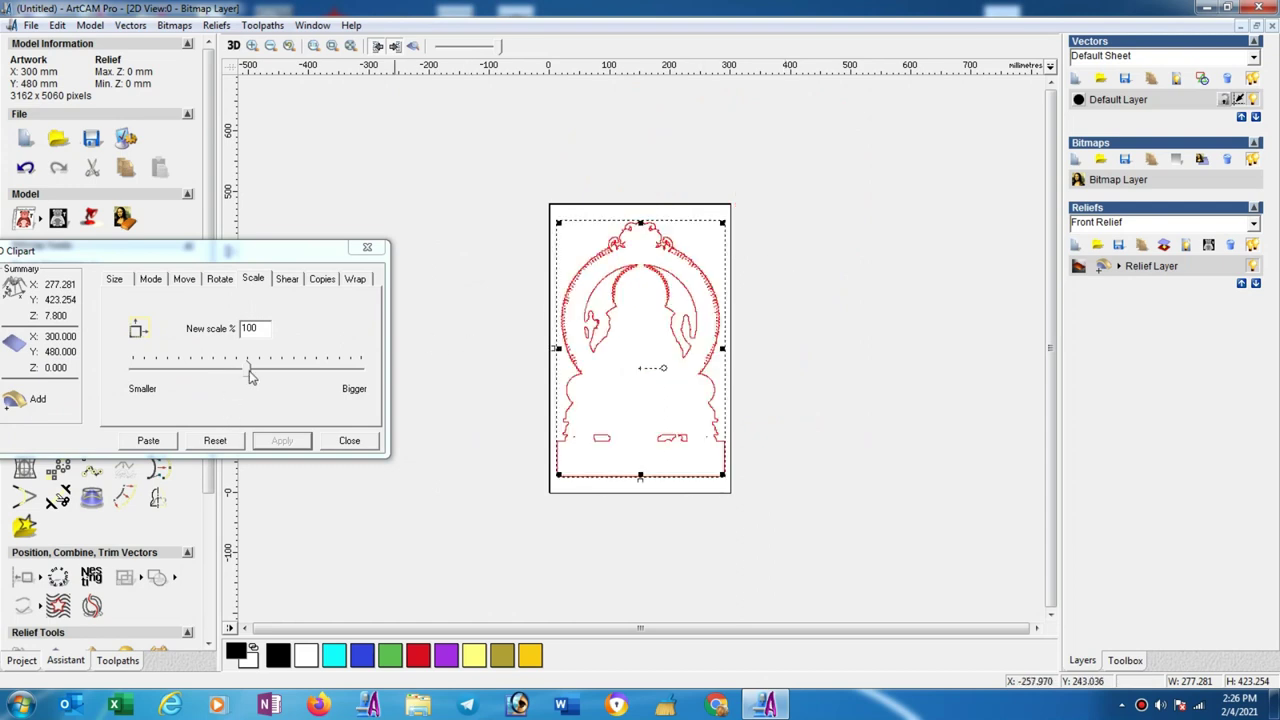
drag(251, 375, 248, 375)
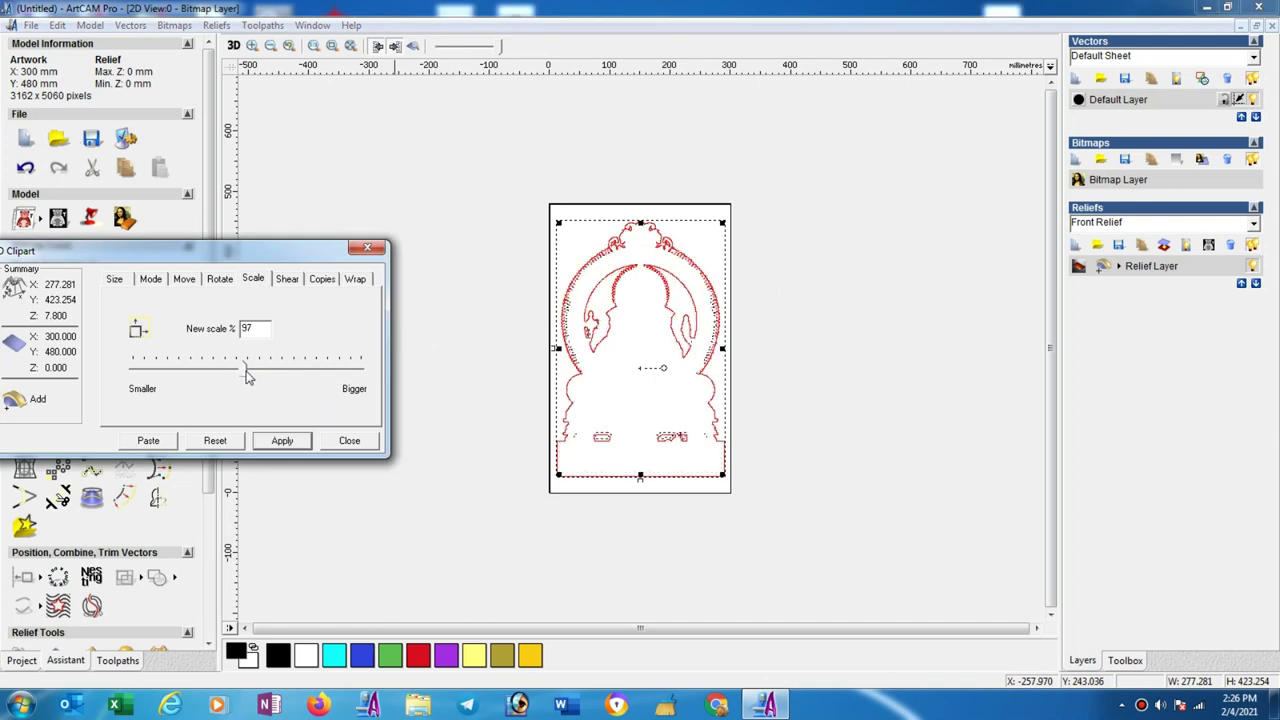
click(283, 442)
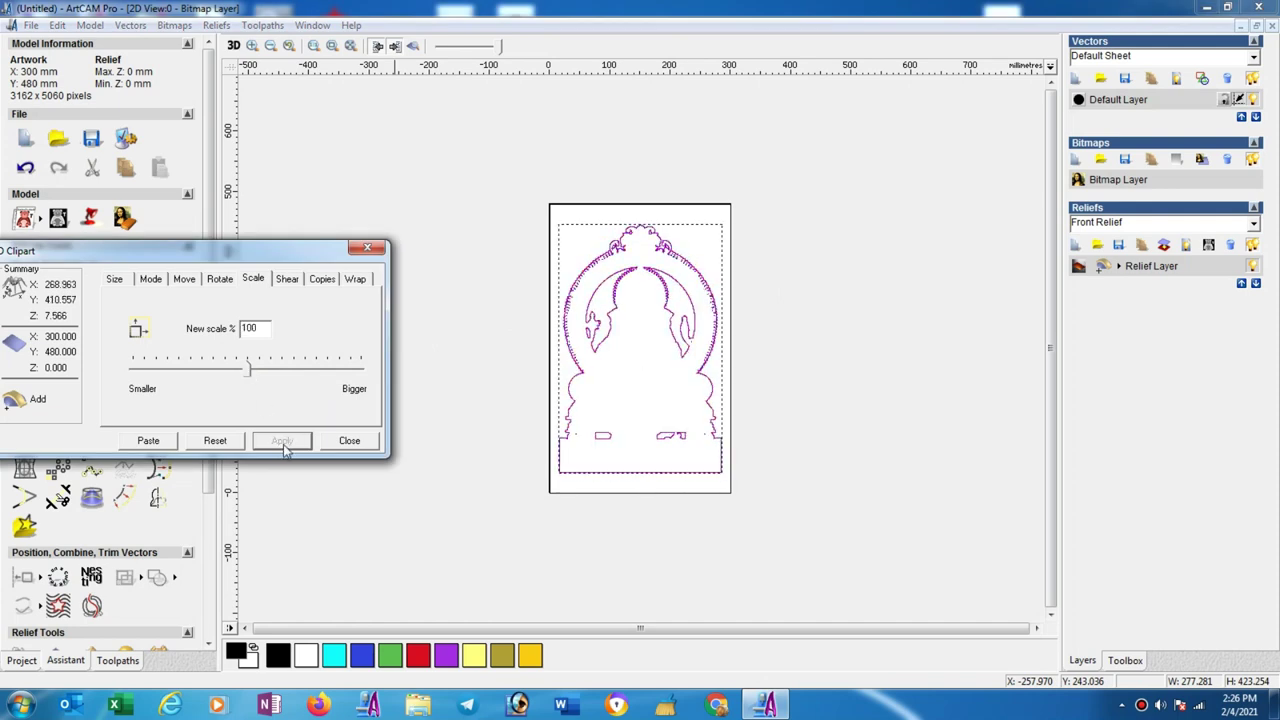
Step: Set the clipart Z range to 15 mm, paste it into the relief, and preview it shaded
click(118, 281)
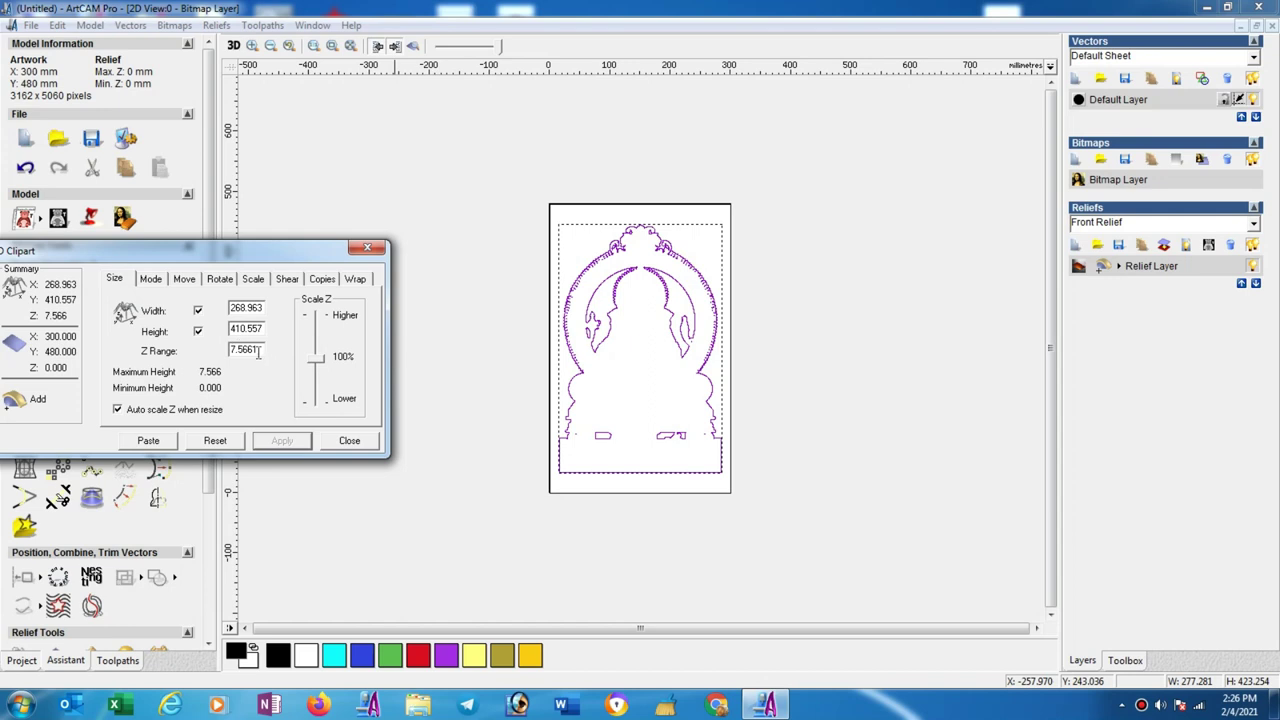
drag(258, 350, 210, 351)
text(15)
click(281, 446)
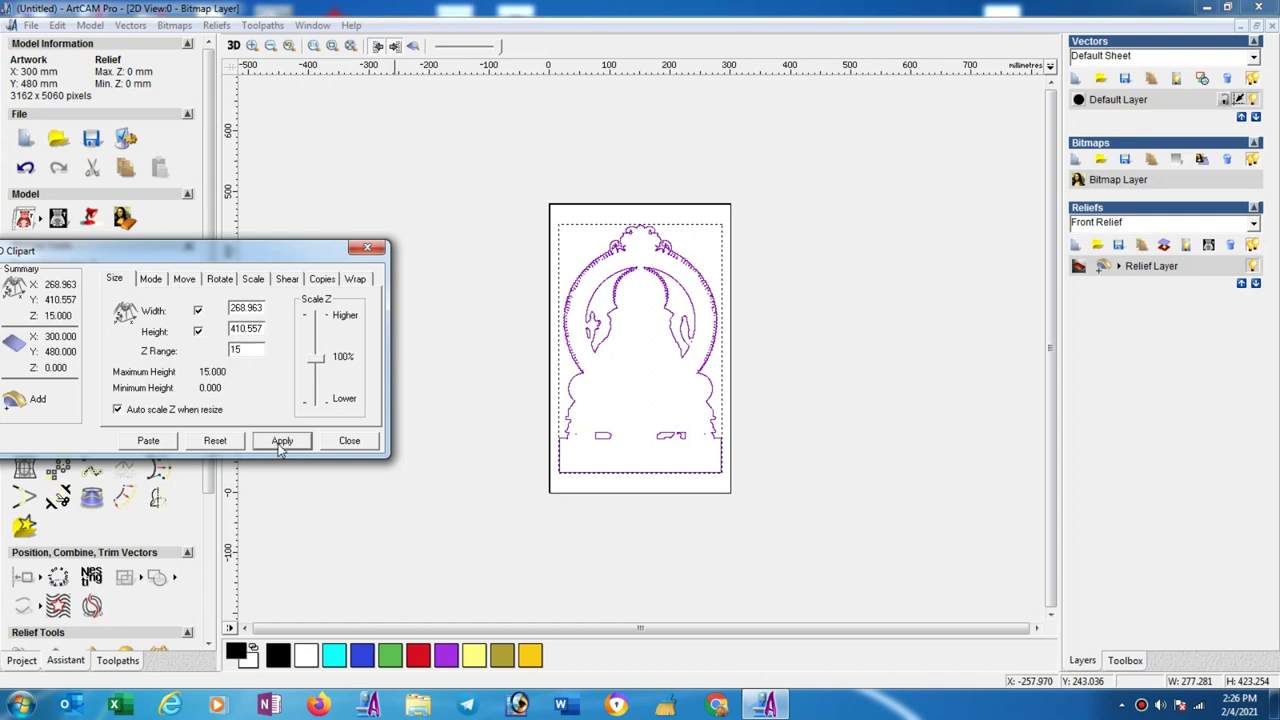
click(150, 442)
click(350, 441)
click(352, 443)
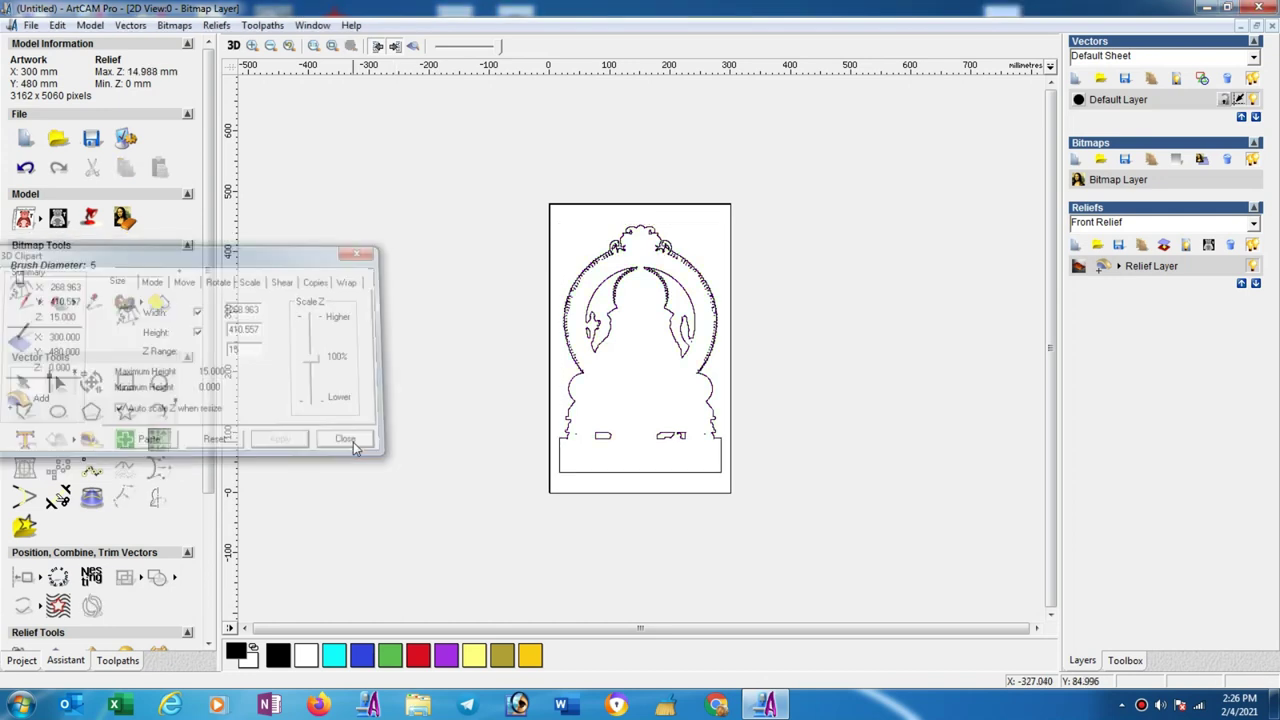
click(412, 47)
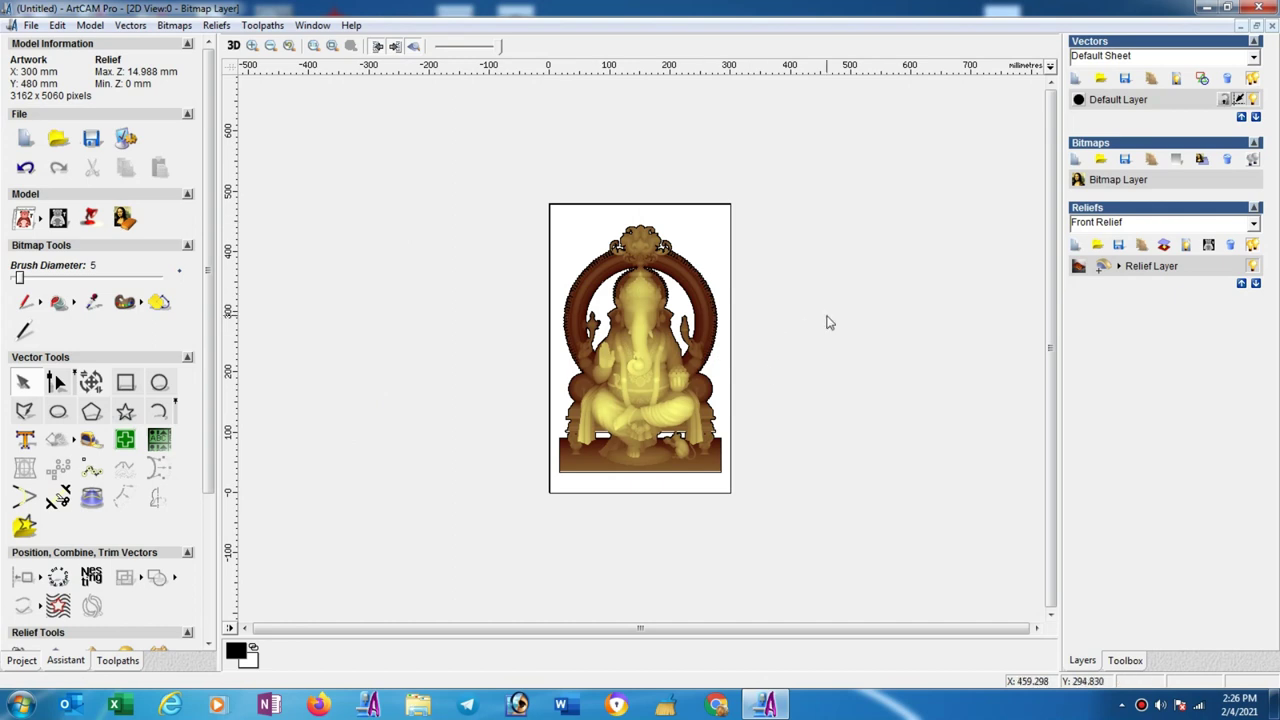
Step: Resize the rectangle to frame the Ganesha relief tightly, about 275.9 × 422.3 mm
click(730, 364)
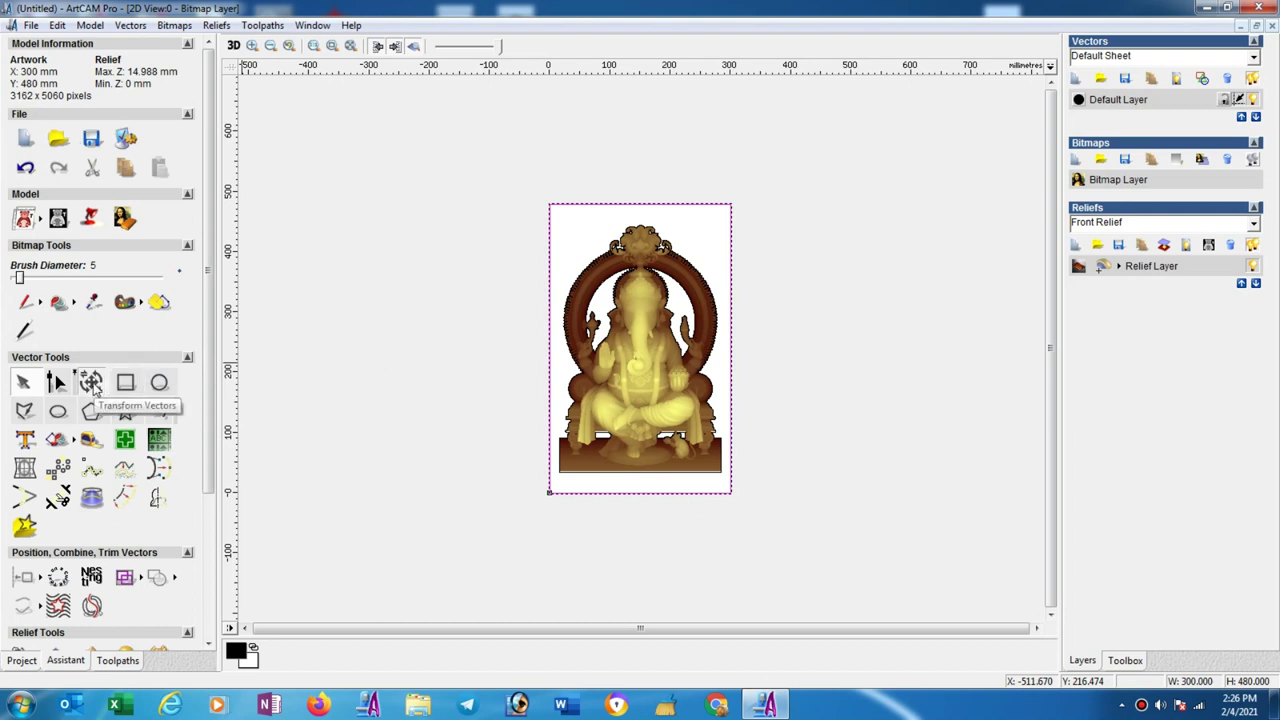
click(92, 384)
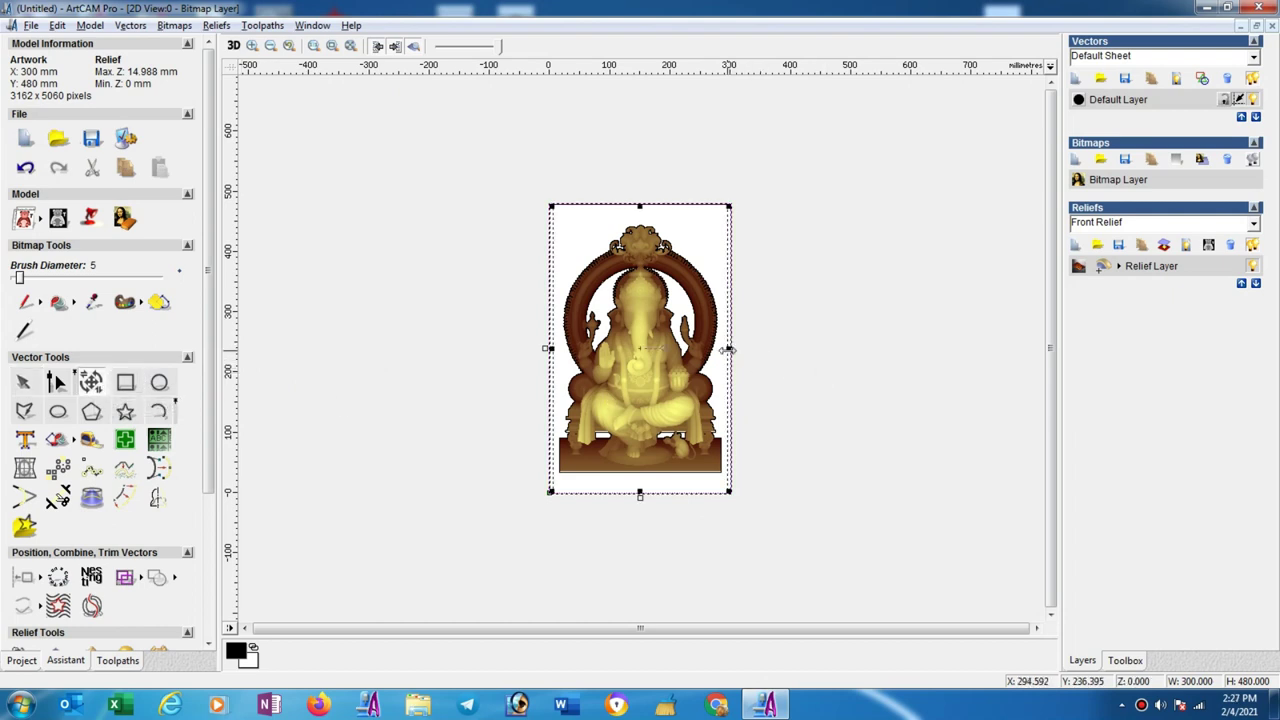
drag(728, 349, 722, 352)
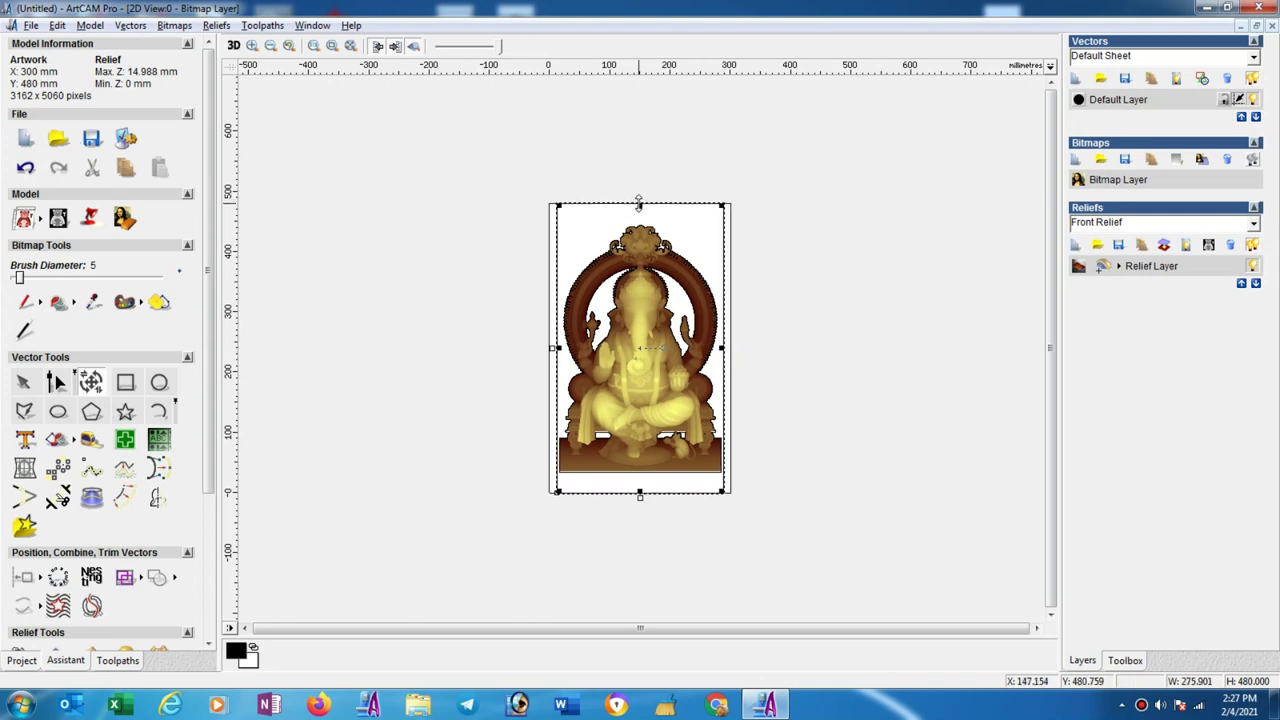
drag(639, 203, 641, 228)
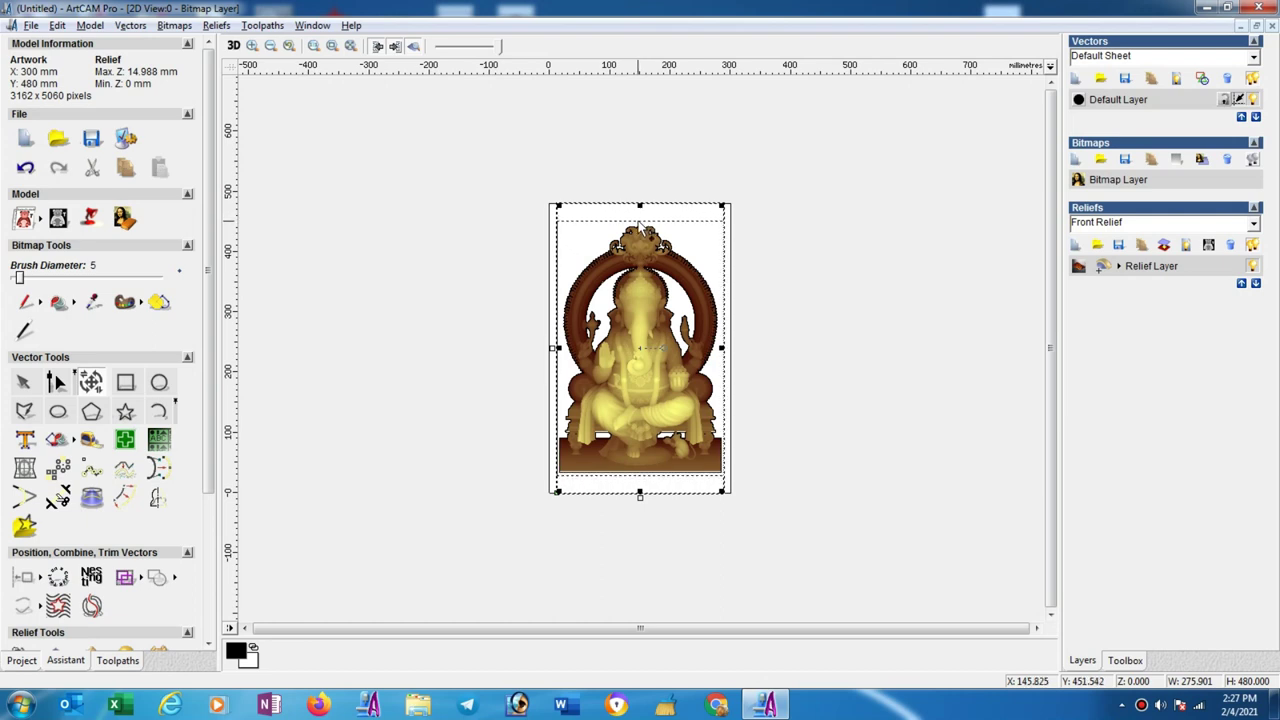
drag(641, 226, 641, 228)
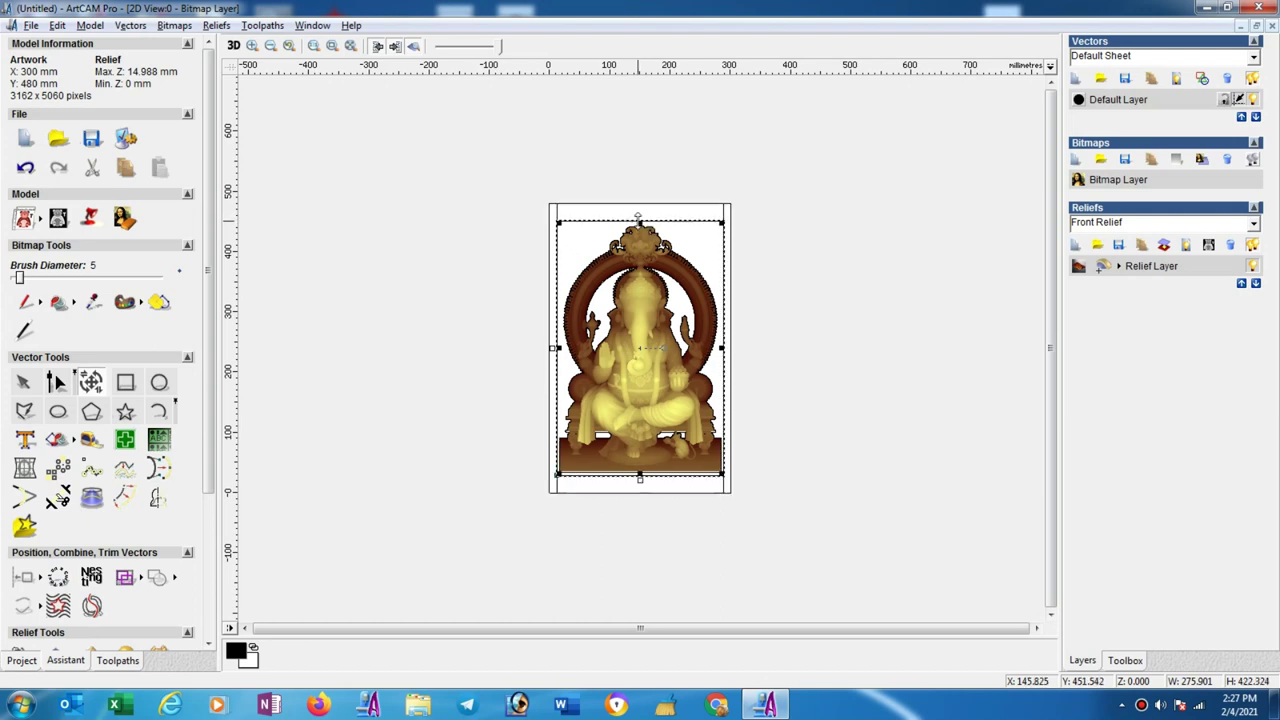
click(779, 216)
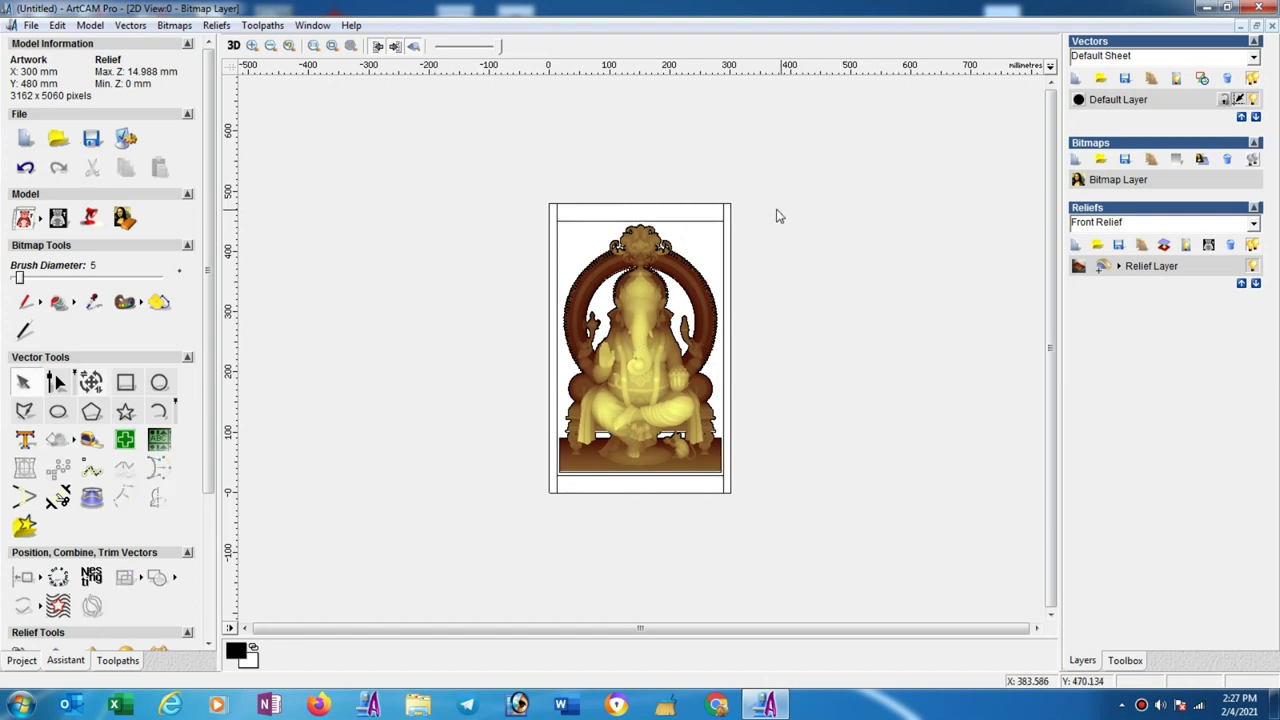
click(723, 212)
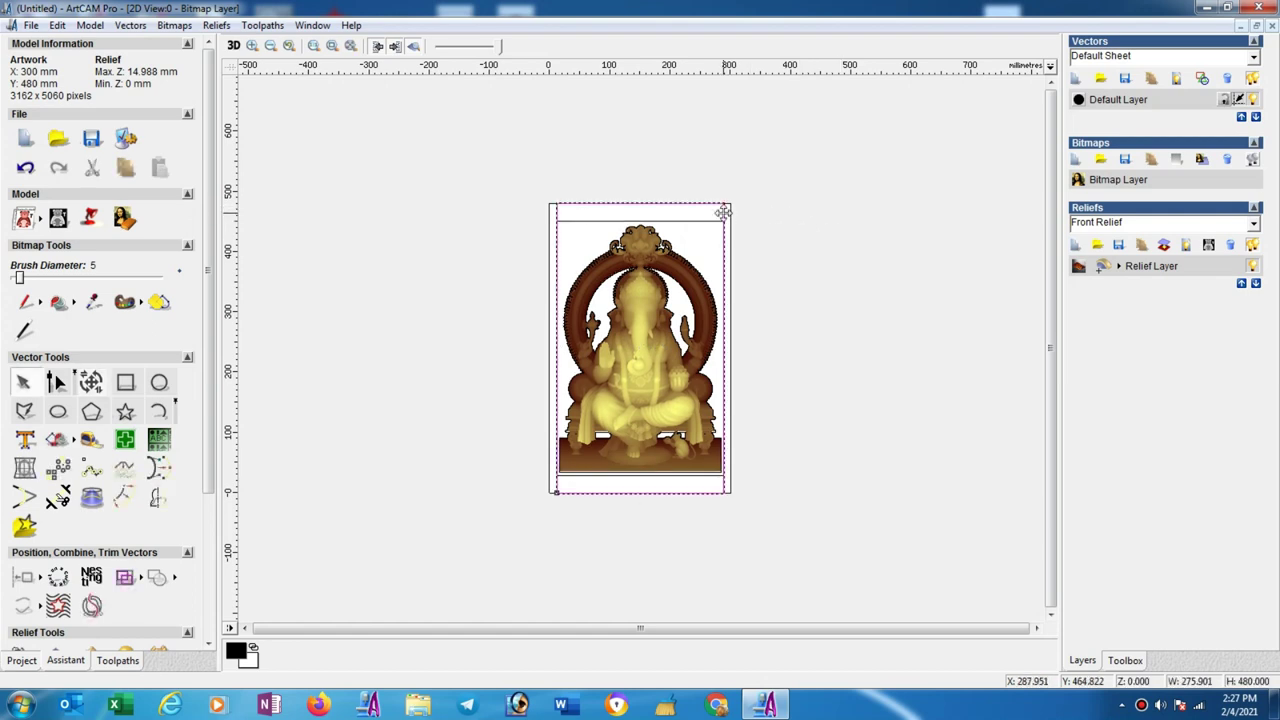
click(723, 213)
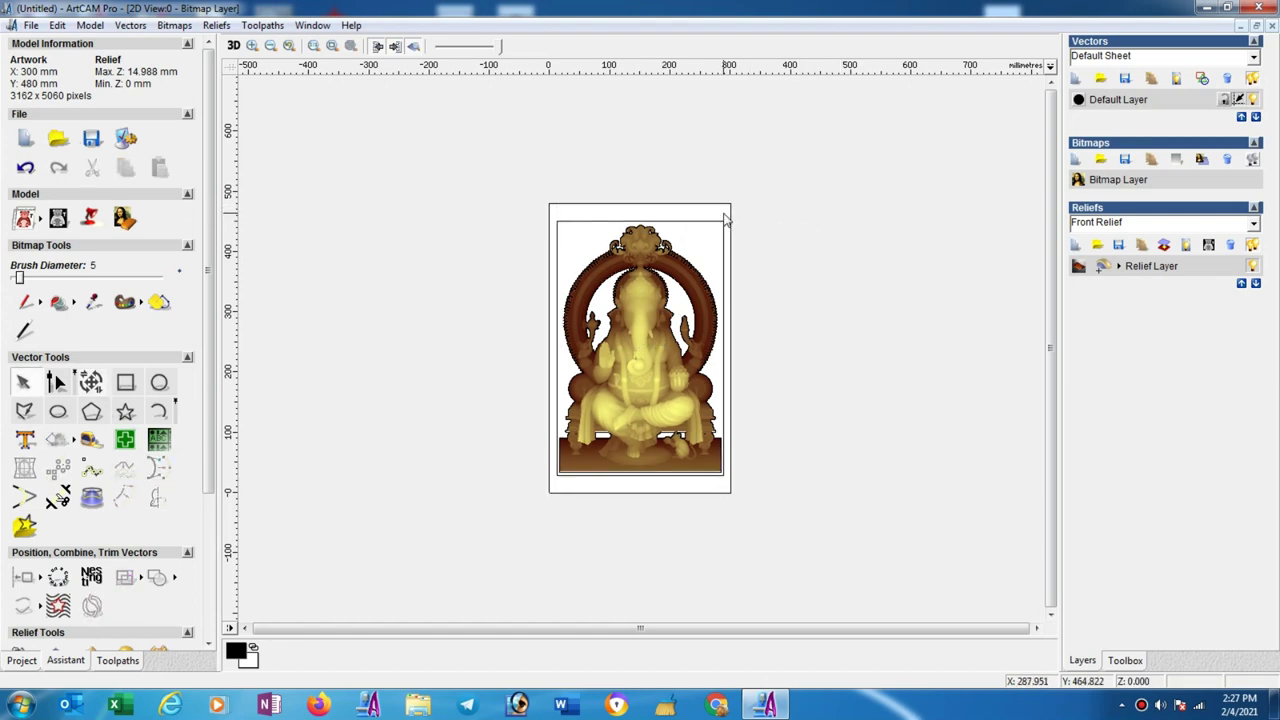
Step: Open the Shape Editor on the rectangle and apply a 0.1 start height
click(722, 225)
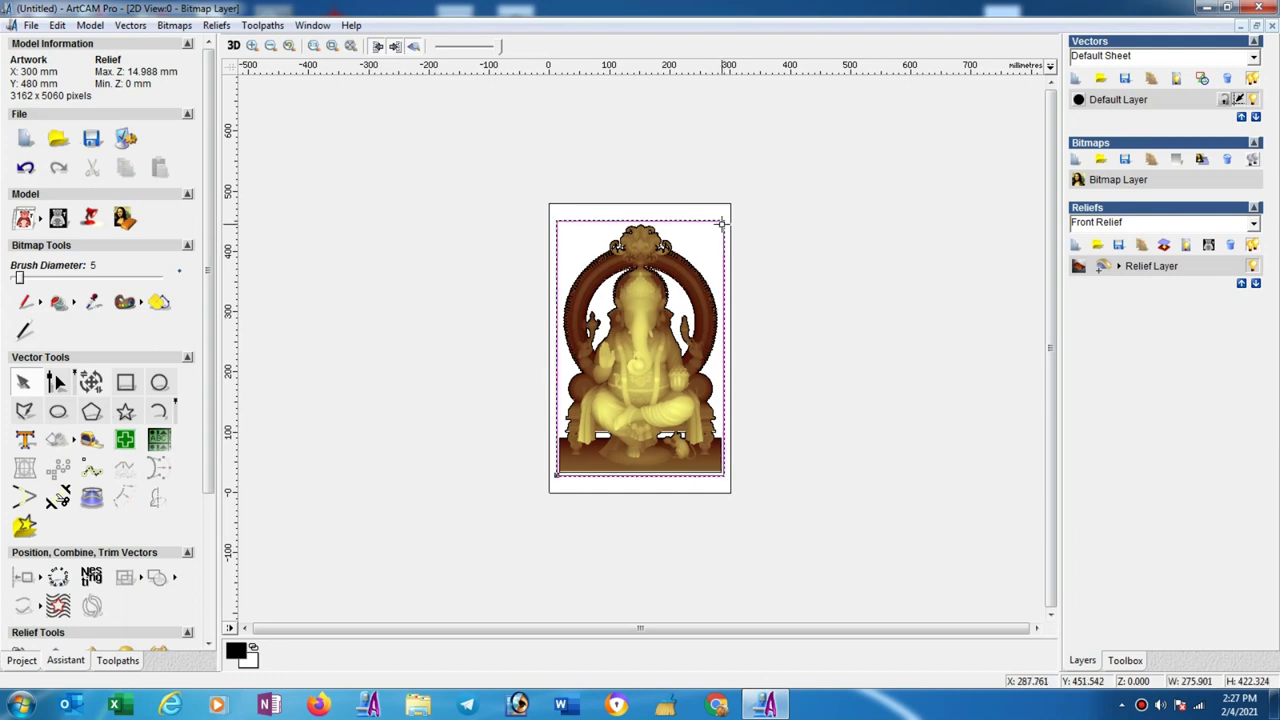
right_click(722, 225)
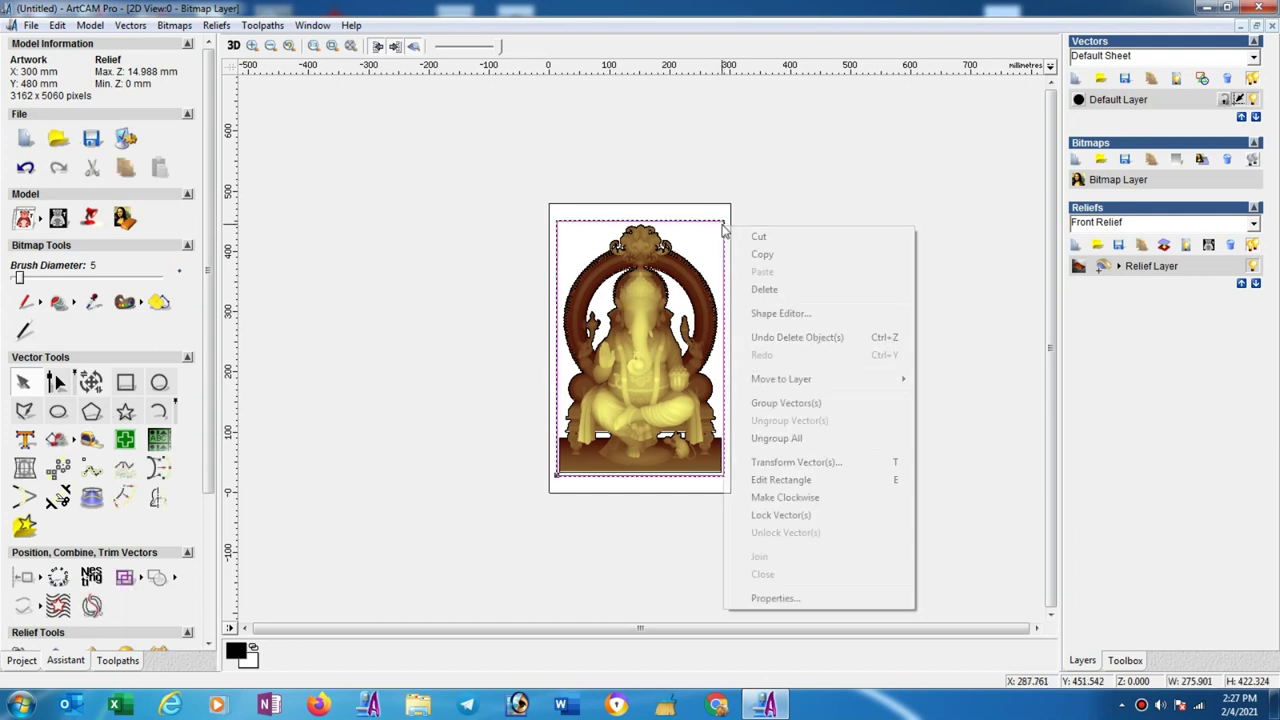
click(787, 315)
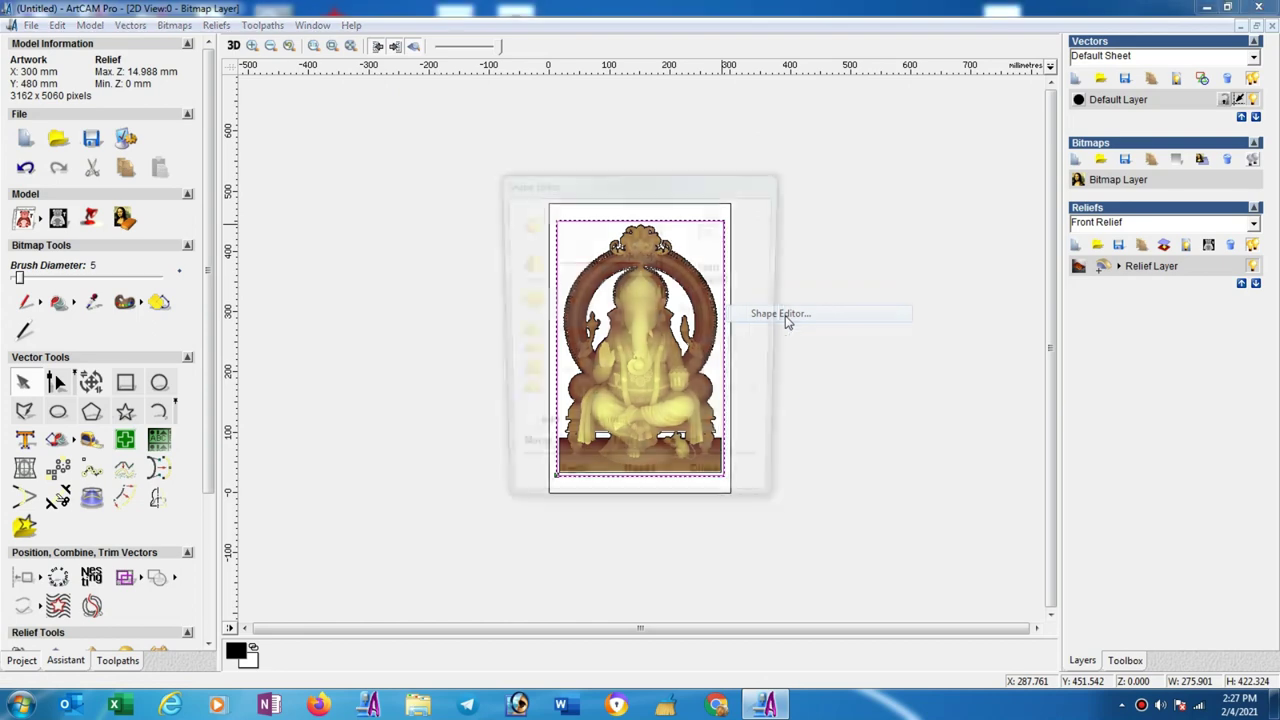
key(BackSpace)
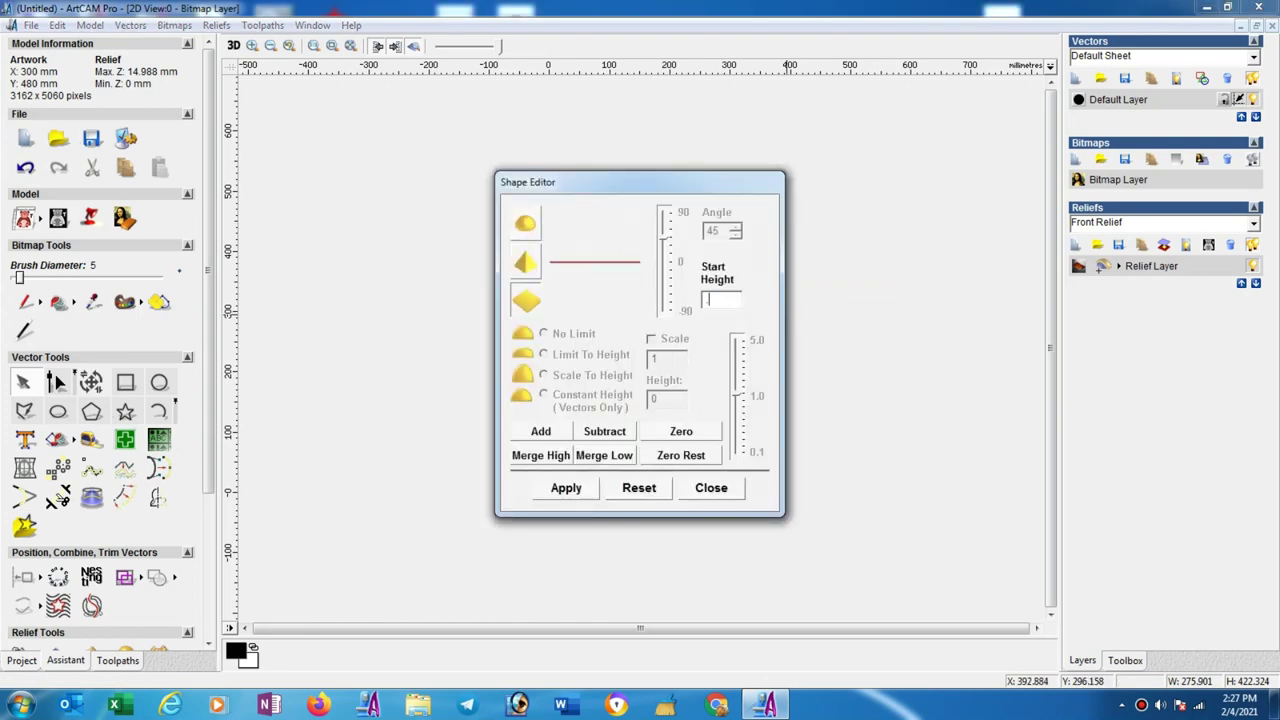
text(1)
click(566, 459)
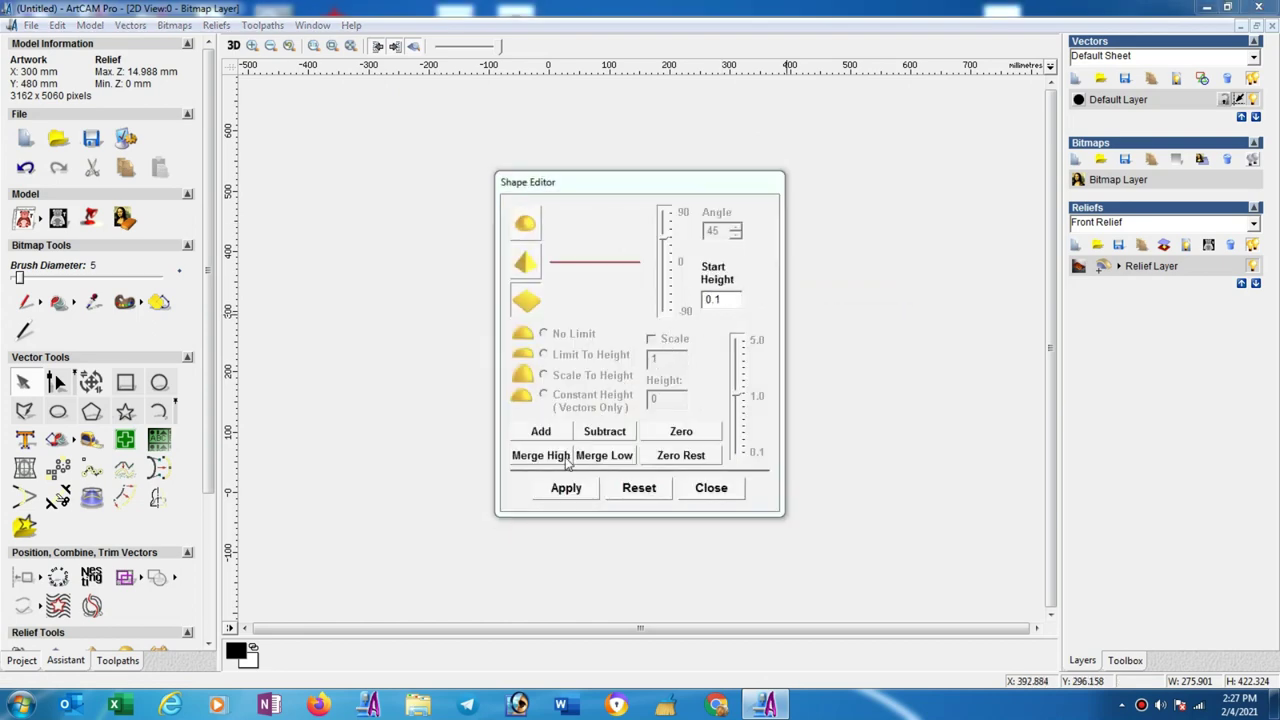
click(715, 490)
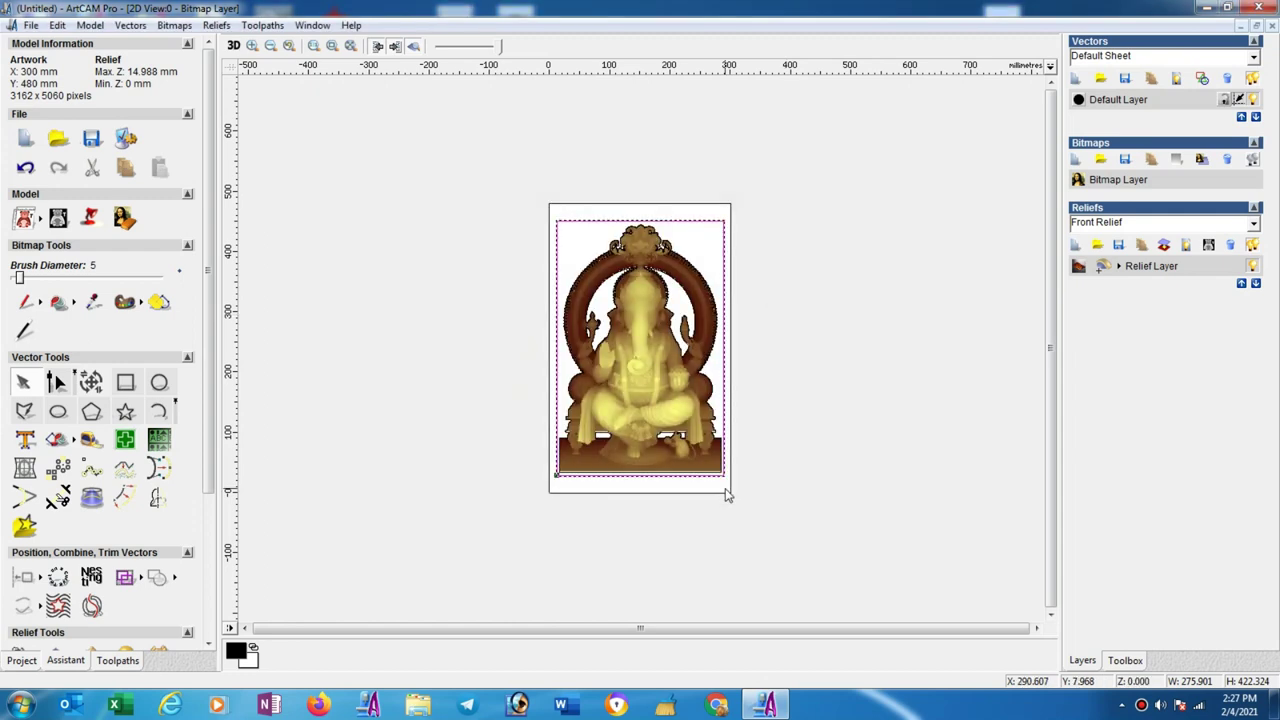
Step: Reapply Start Height 0.1 to the rectangle in the Shape Editor, then show the line artwork
right_click(724, 374)
click(790, 391)
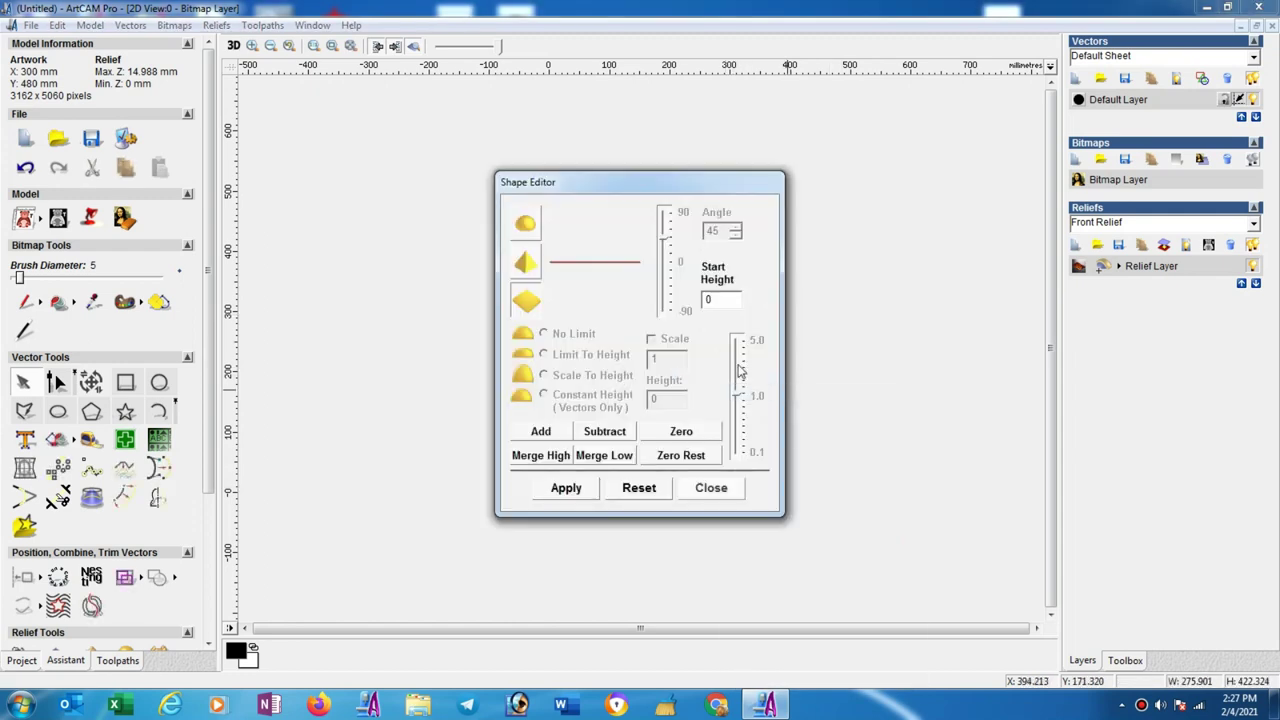
double_click(689, 300)
key(BackSpace)
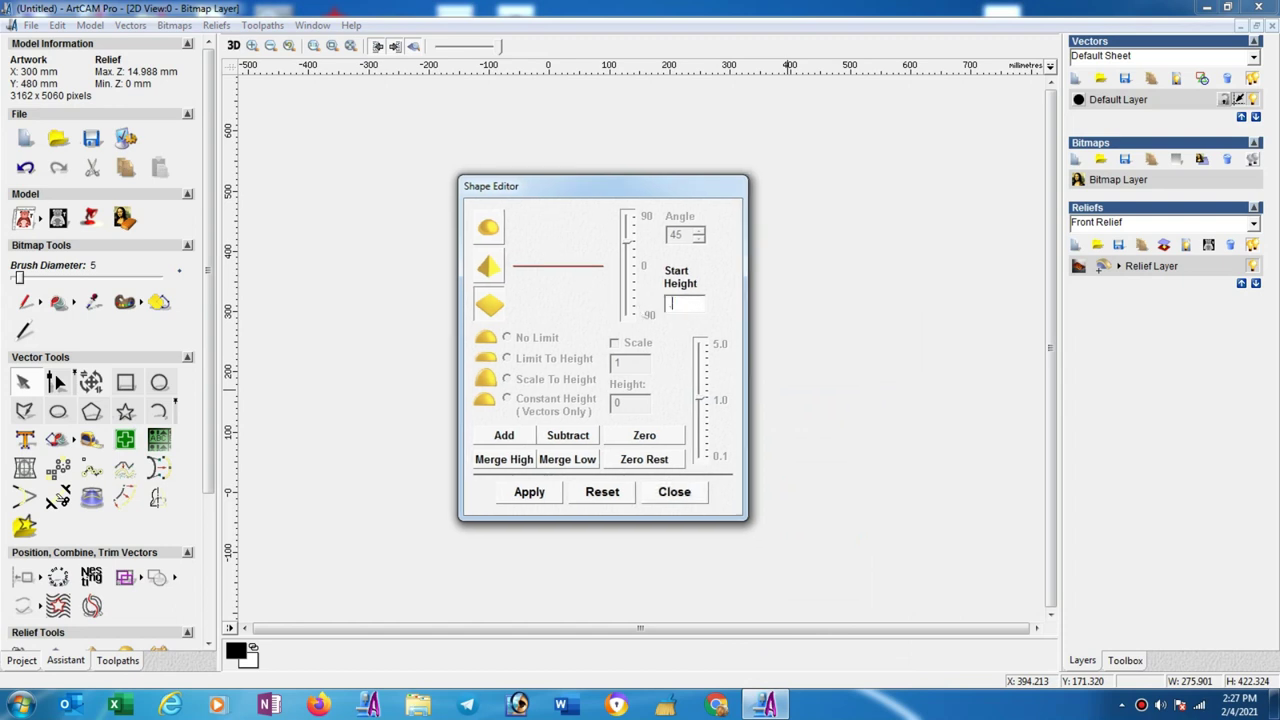
text(10.1)
click(674, 492)
scroll(778, 335, up, 2)
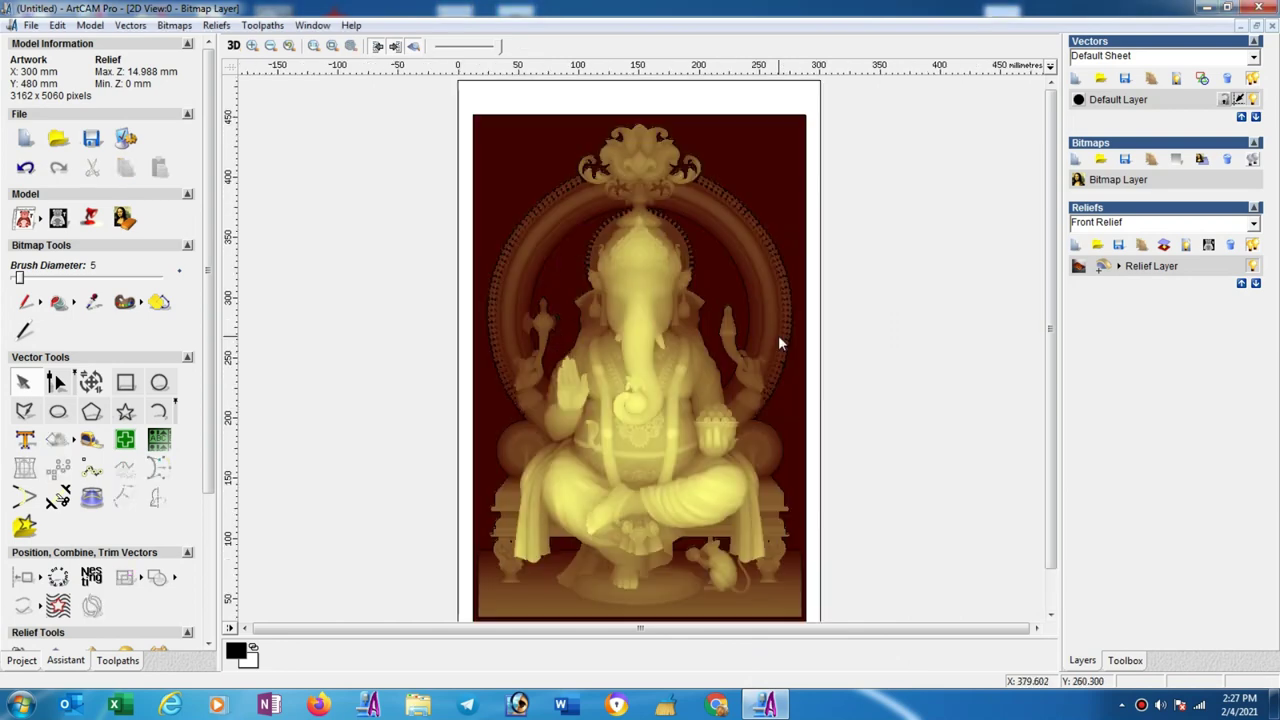
scroll(778, 335, down, 2)
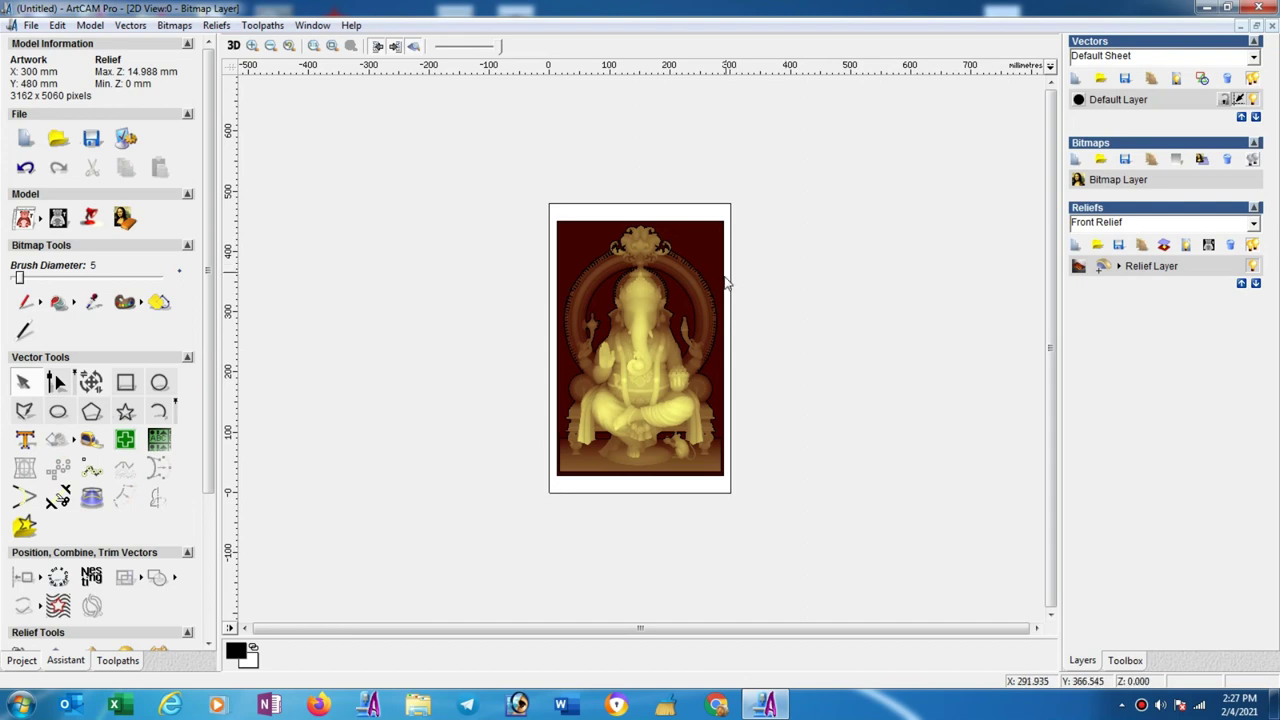
scroll(740, 275, up, 2)
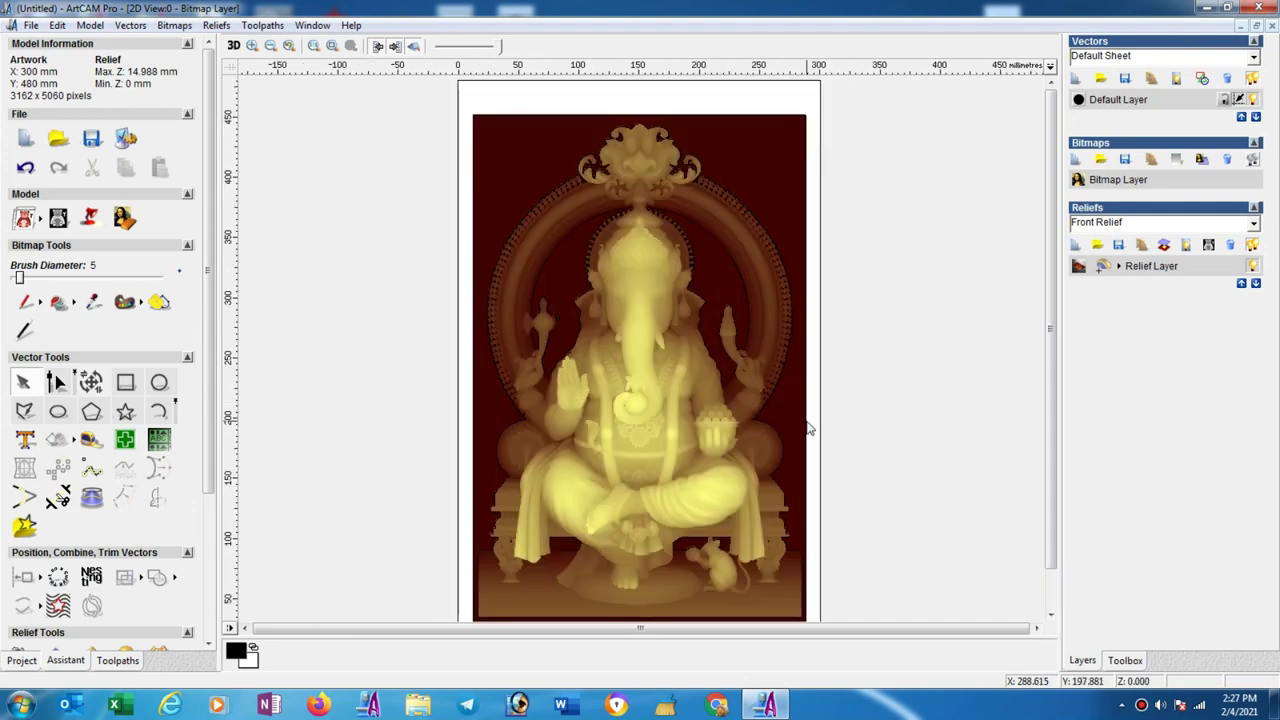
scroll(808, 428, down, 2)
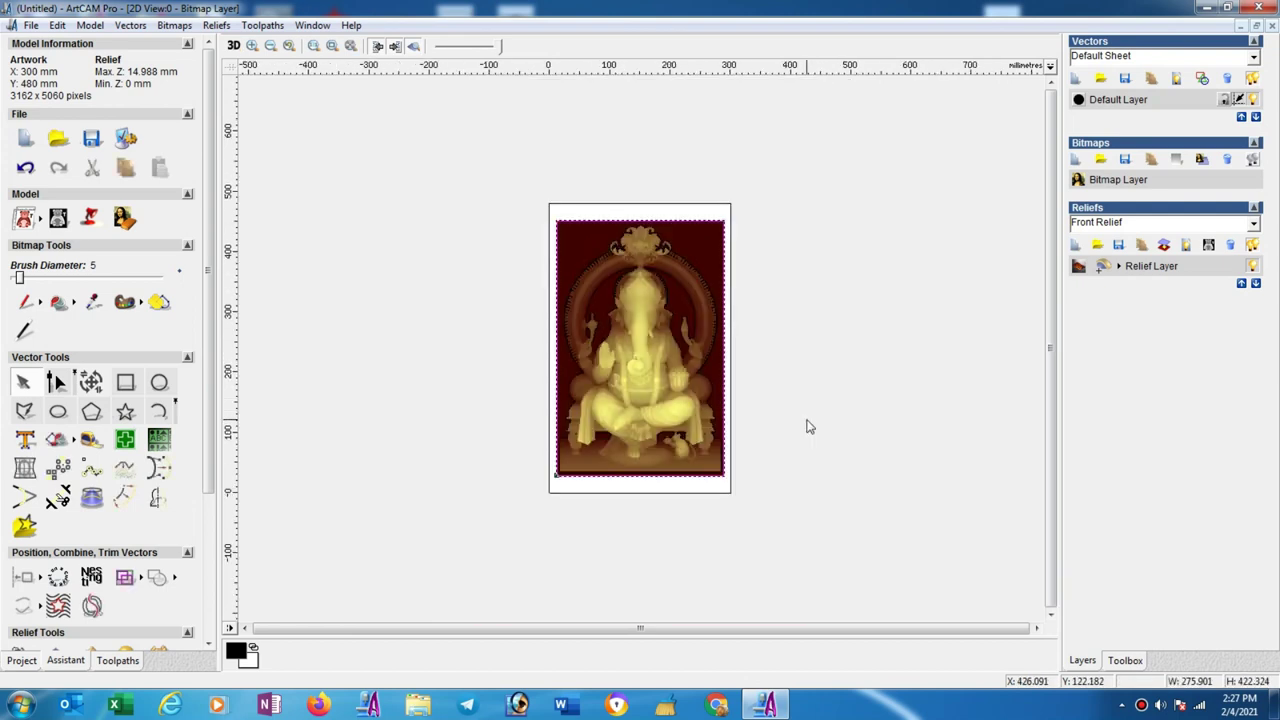
click(413, 47)
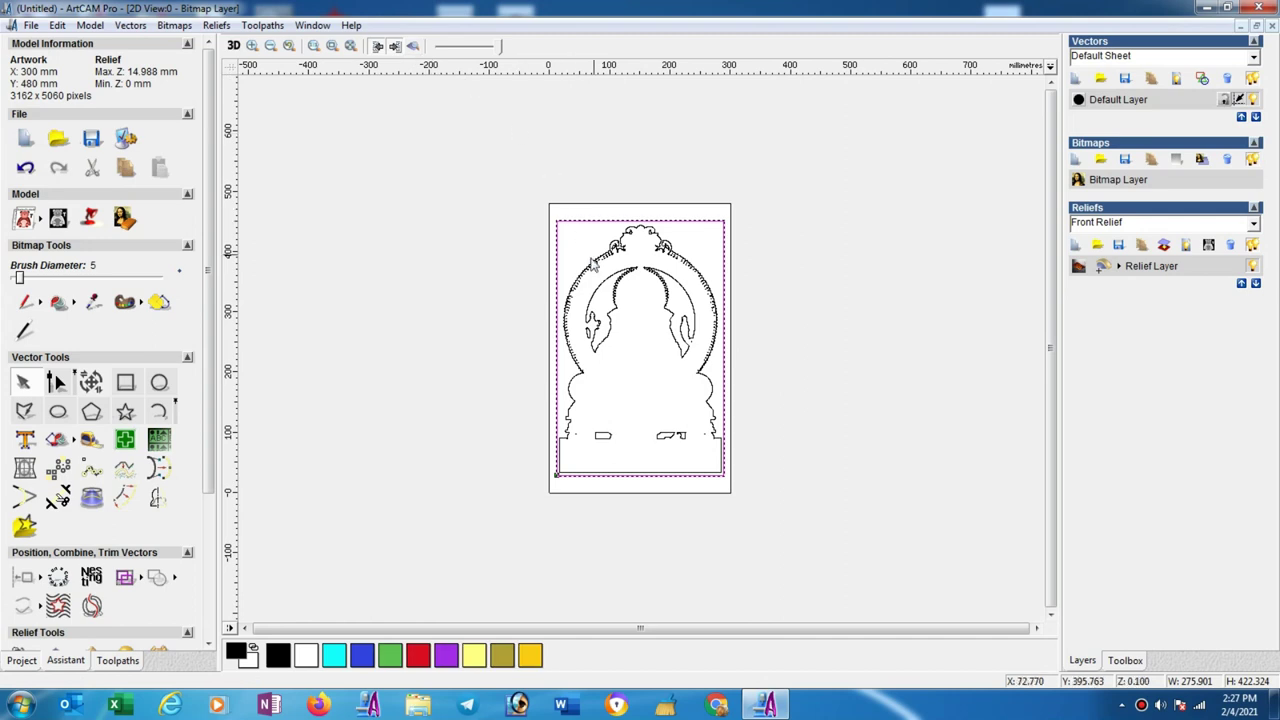
Step: Offset the rectangle border 3 mm inwards with sharp corners
click(121, 499)
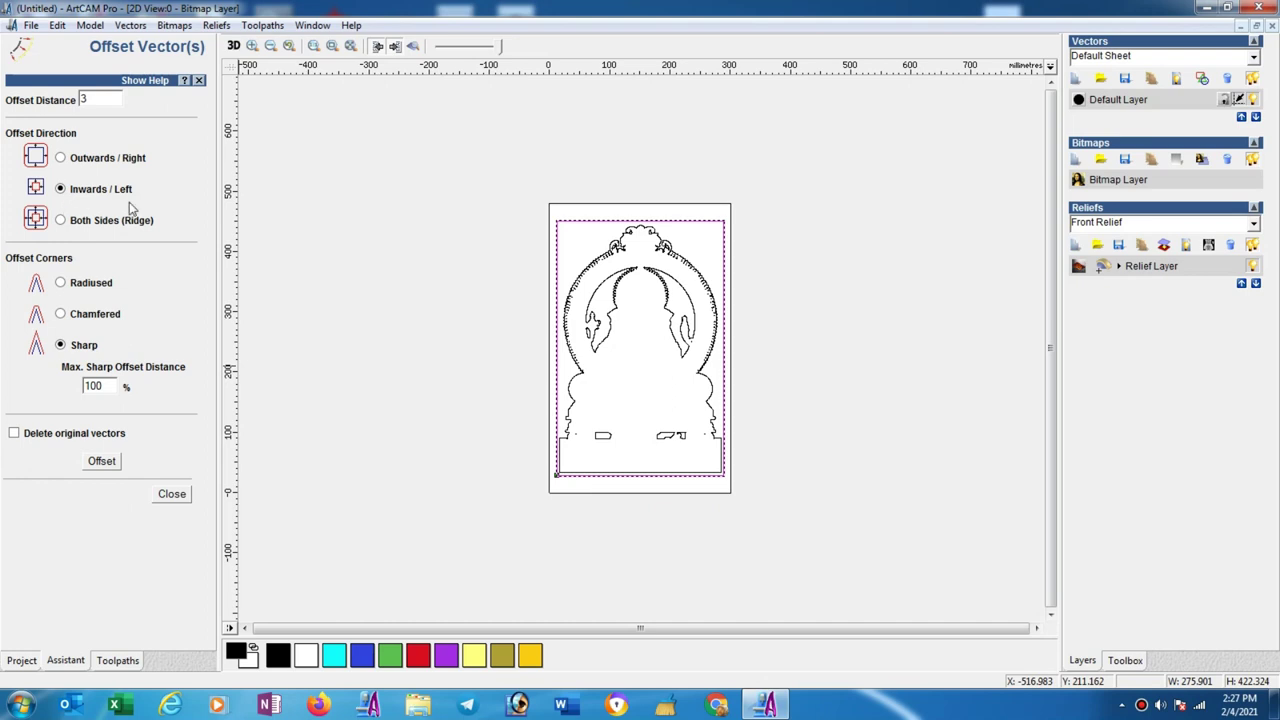
click(100, 461)
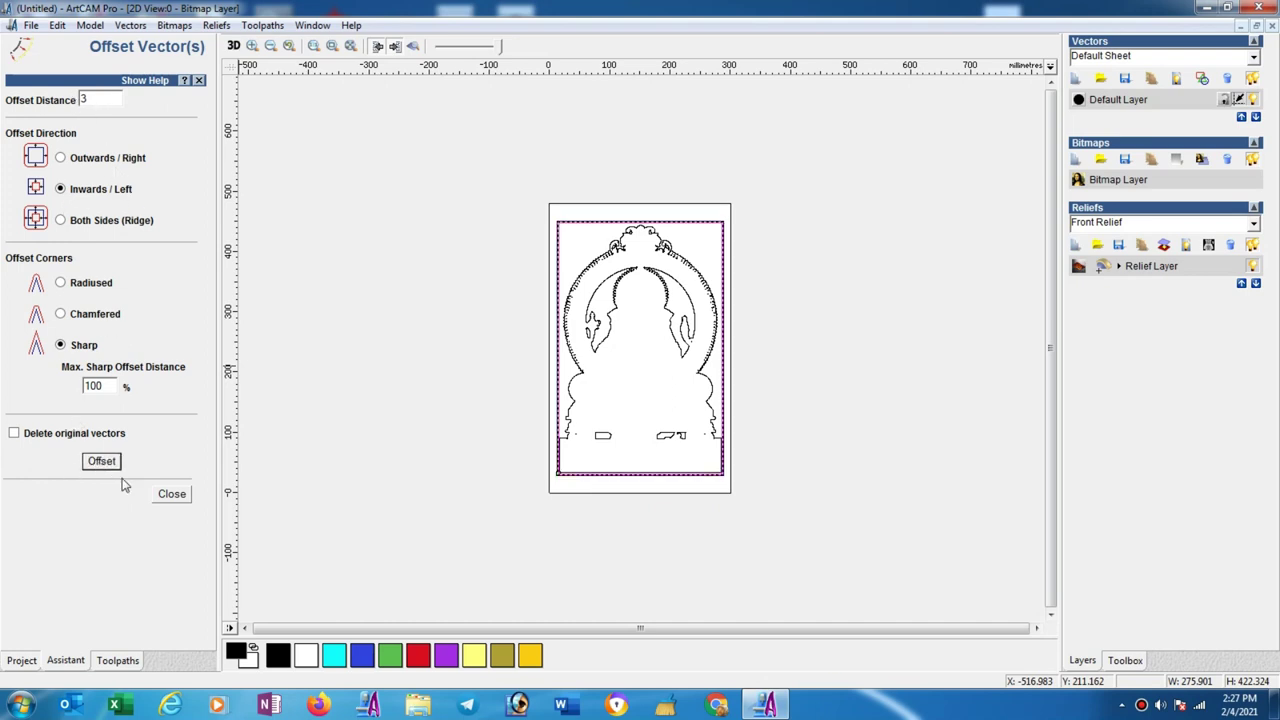
click(172, 493)
click(614, 457)
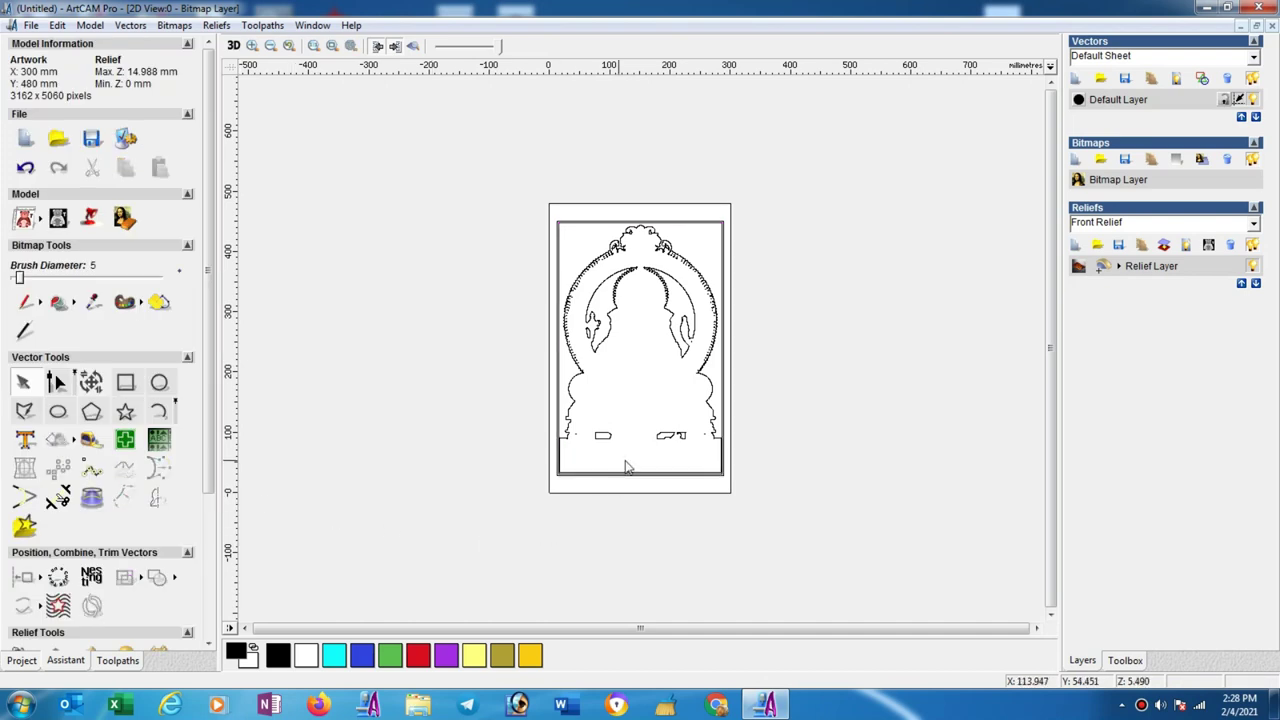
scroll(614, 457, up, 2)
scroll(603, 454, down, 2)
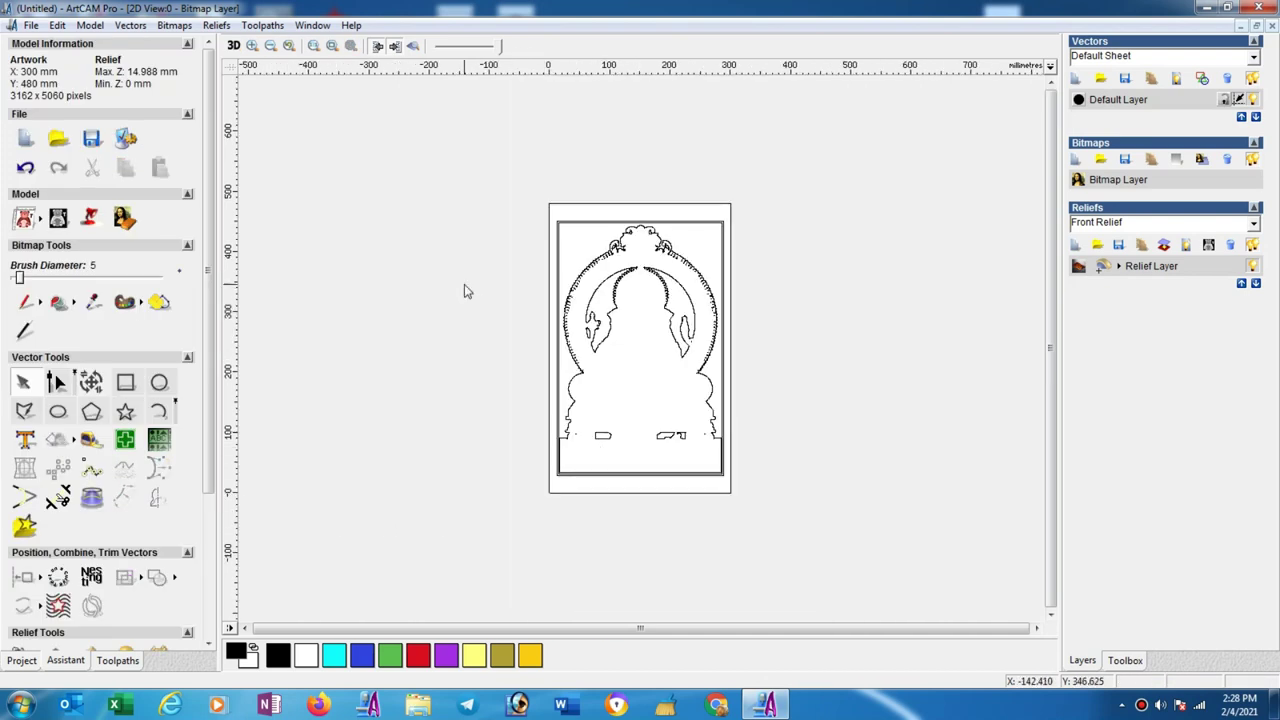
Step: Return to the shaded relief and rotate the model 90 degrees to 480 × 300 mm
click(413, 47)
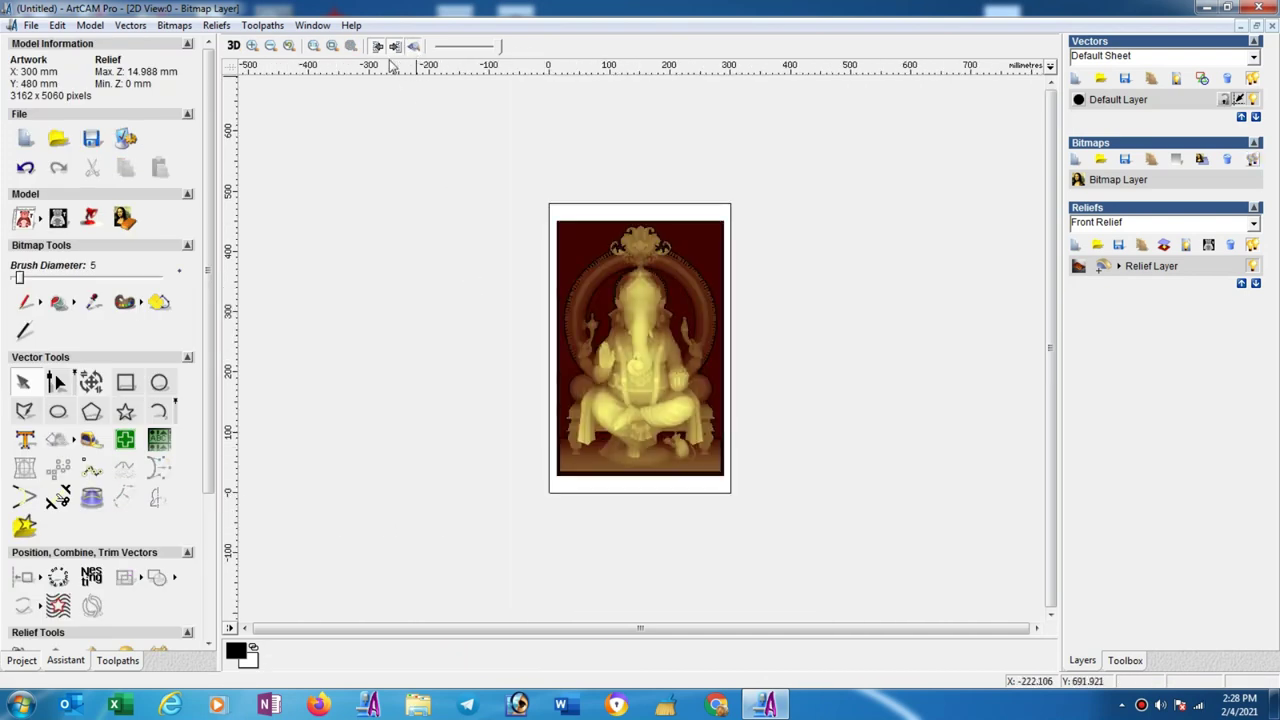
click(84, 26)
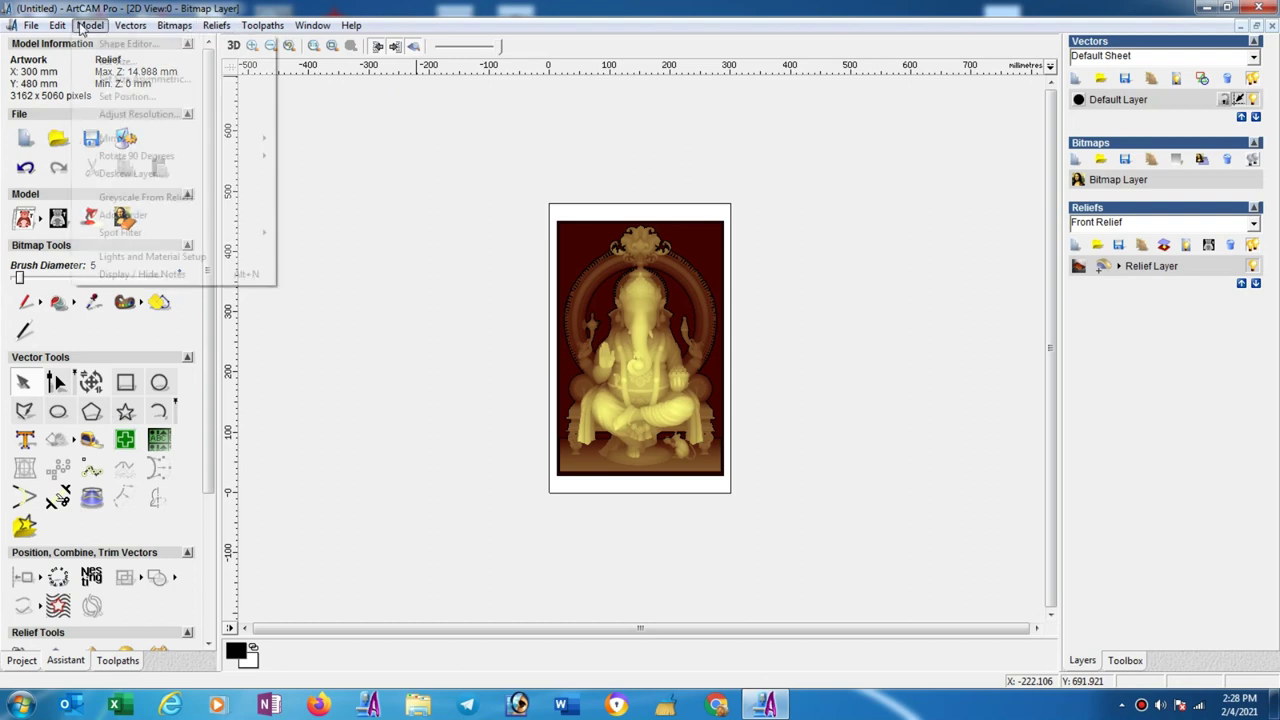
mouse_move(136, 156)
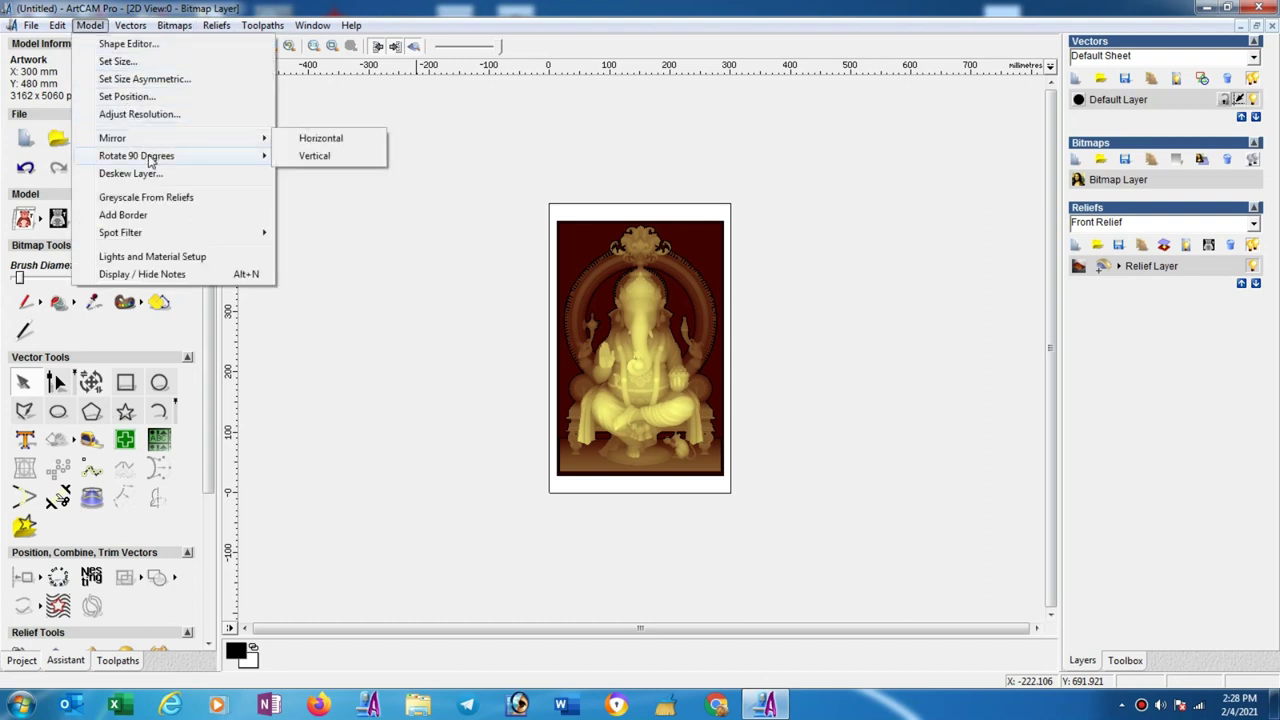
click(340, 160)
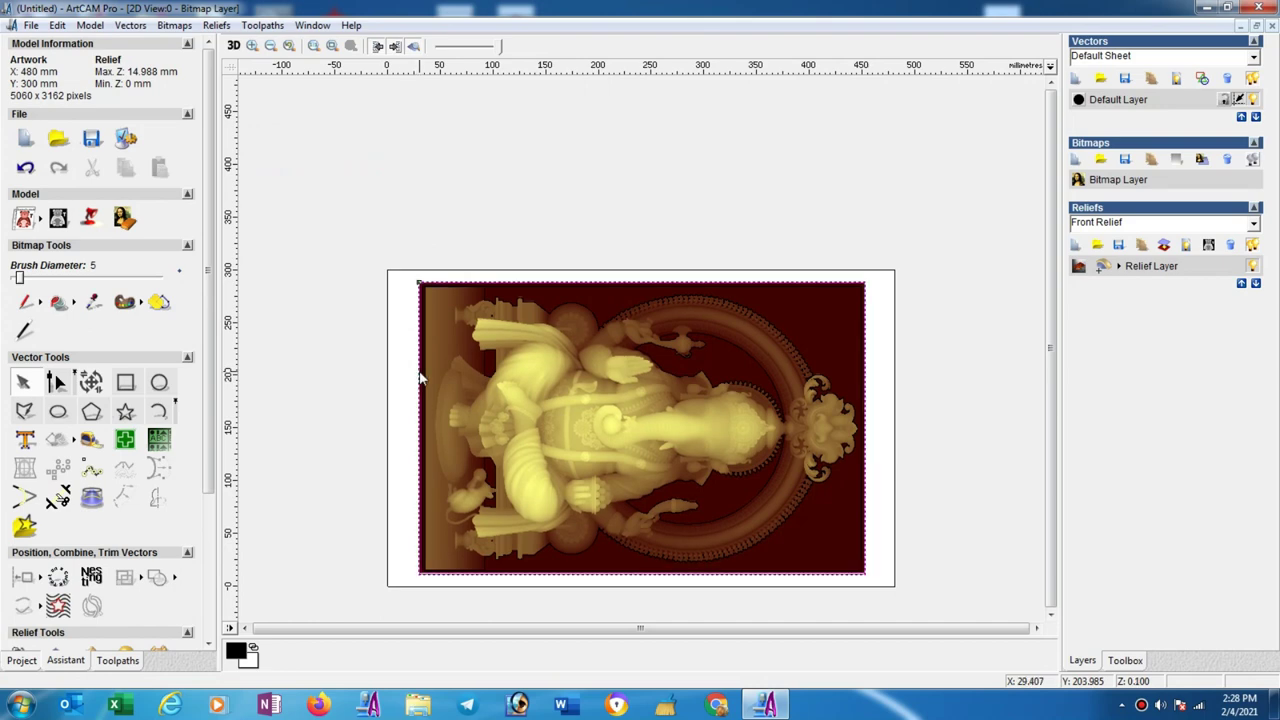
Step: Tile the 2D and 3D views vertically and render the Ganesha relief face-on in 3D
click(312, 25)
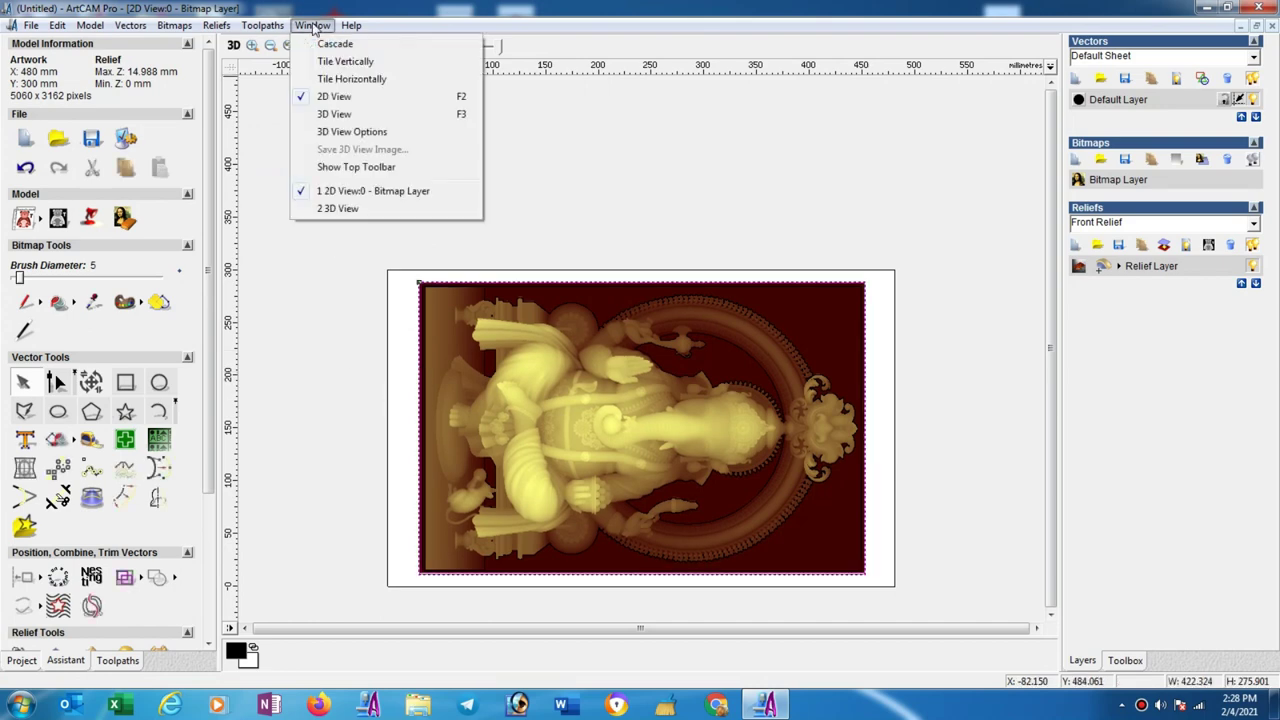
click(323, 62)
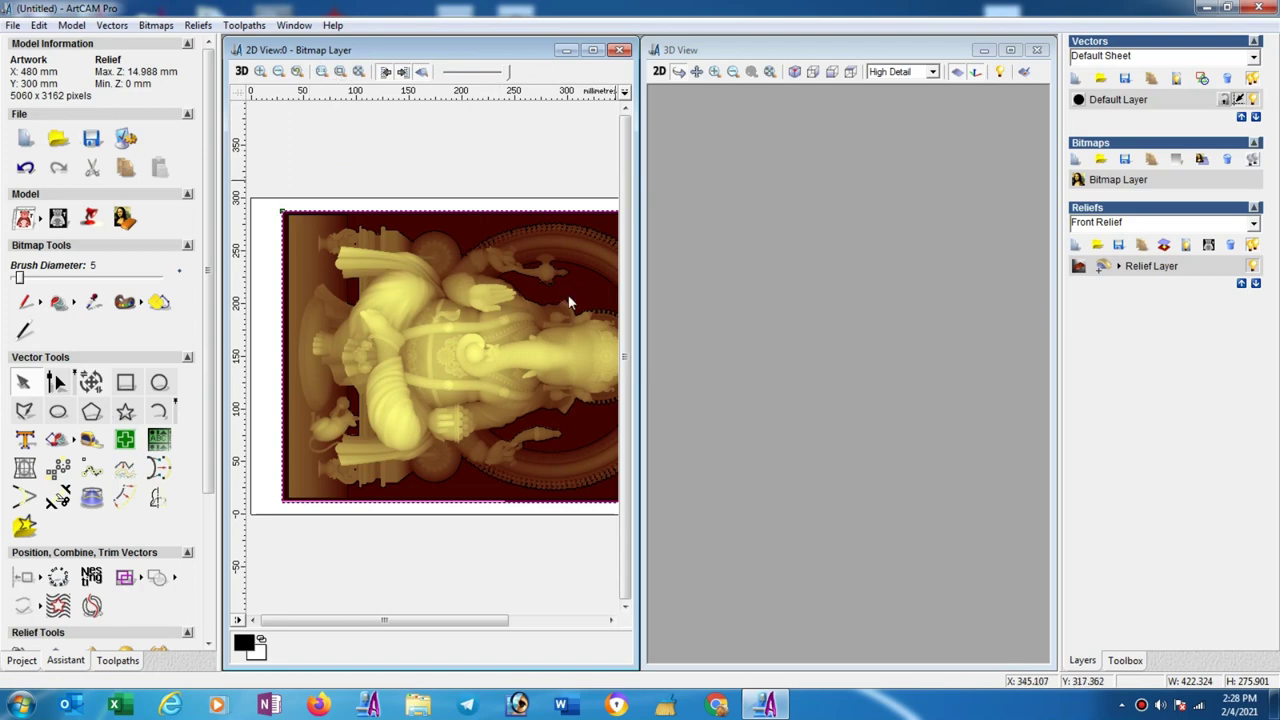
click(744, 318)
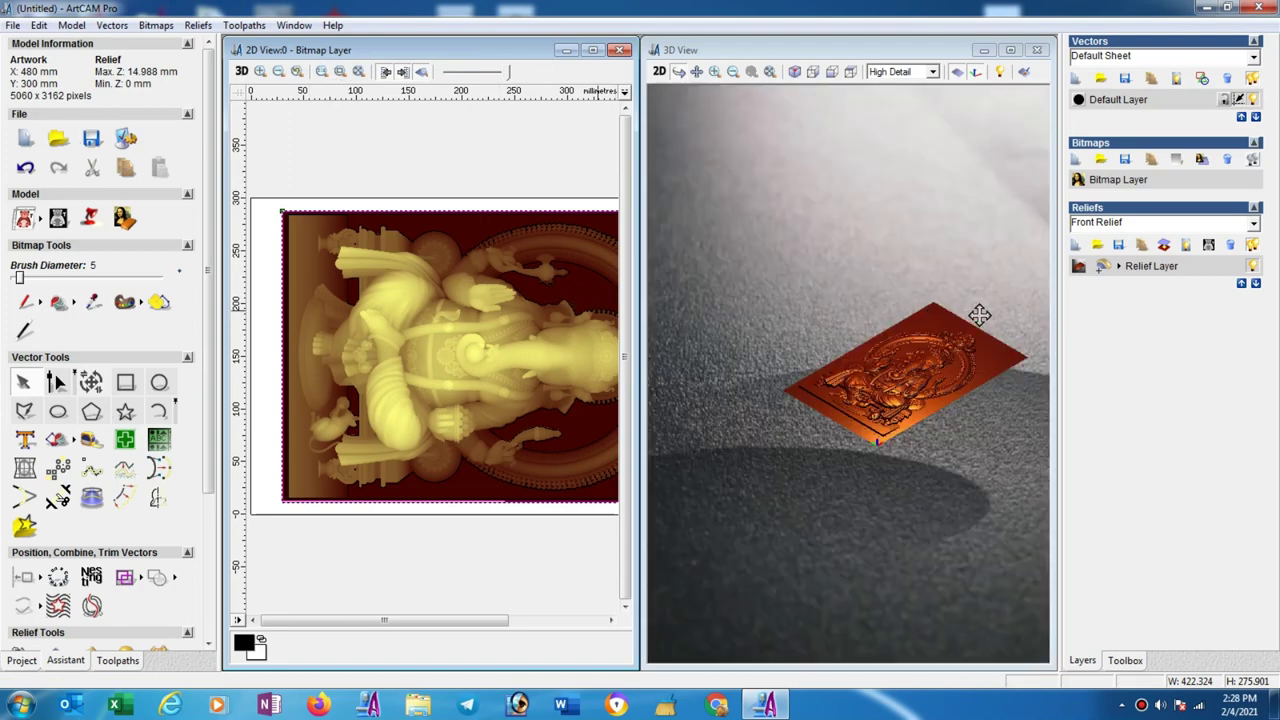
drag(977, 309, 924, 517)
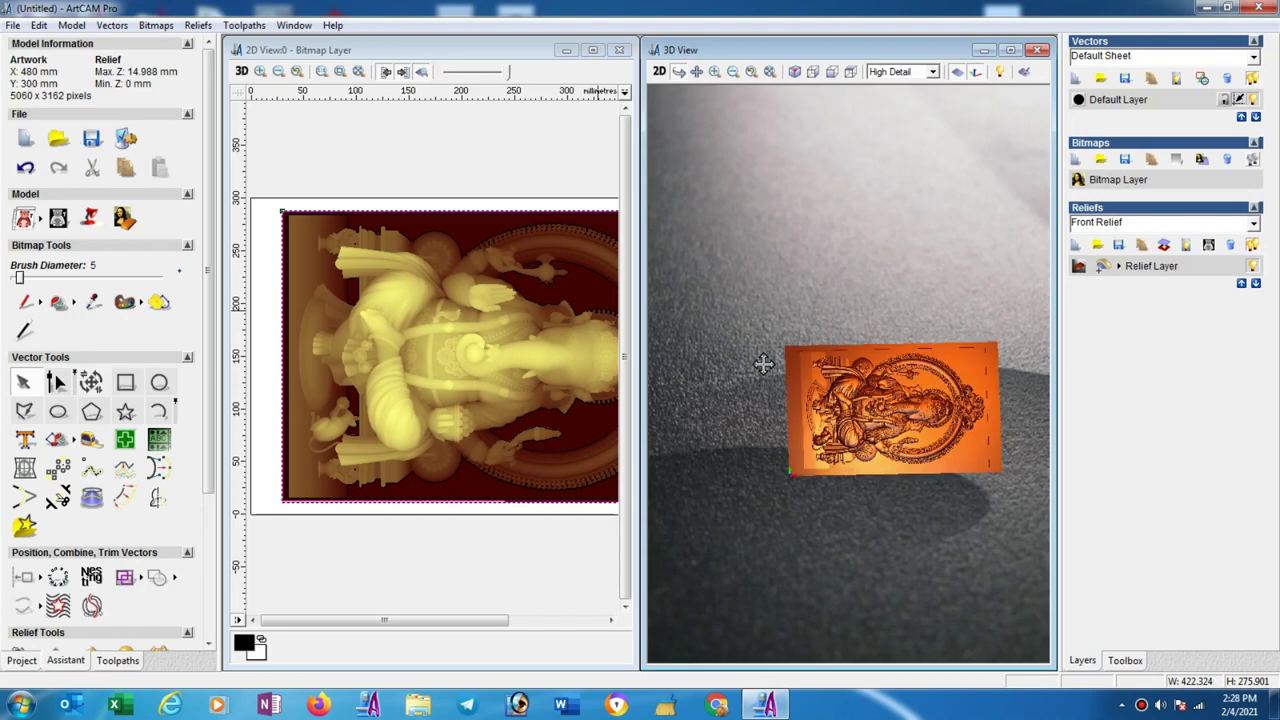
scroll(766, 363, up, 3)
scroll(917, 403, down, 2)
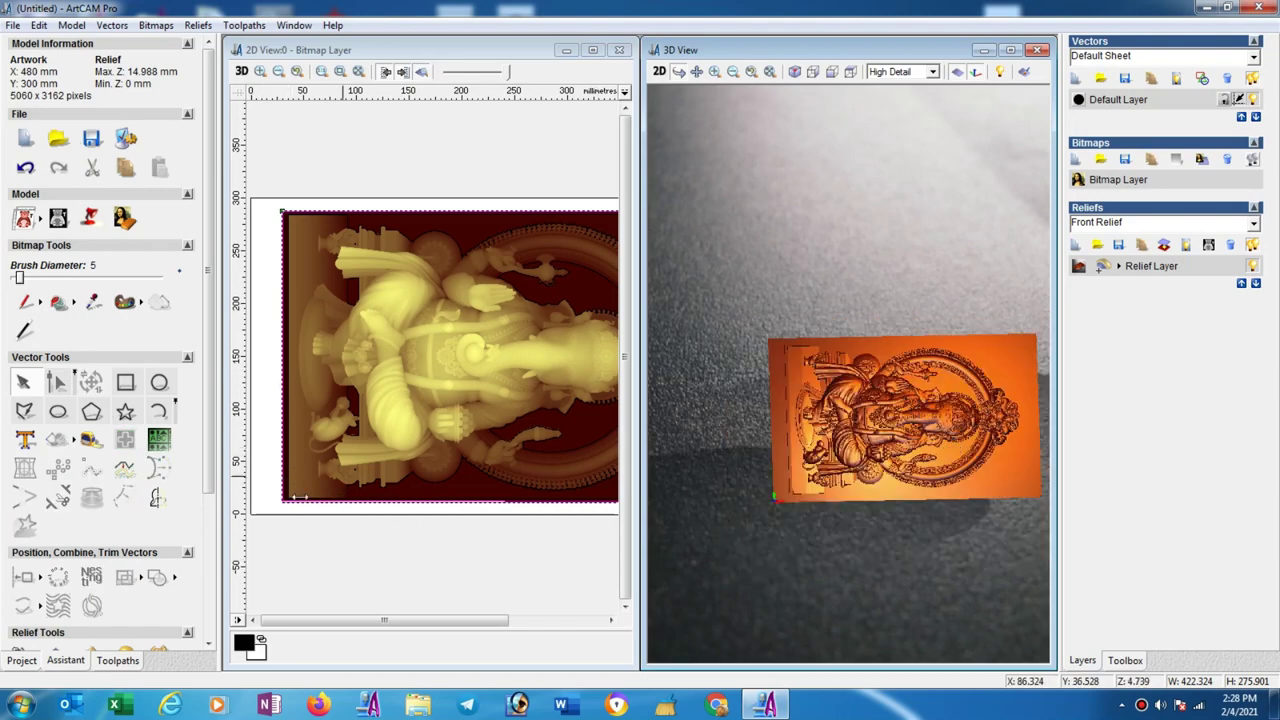
click(120, 661)
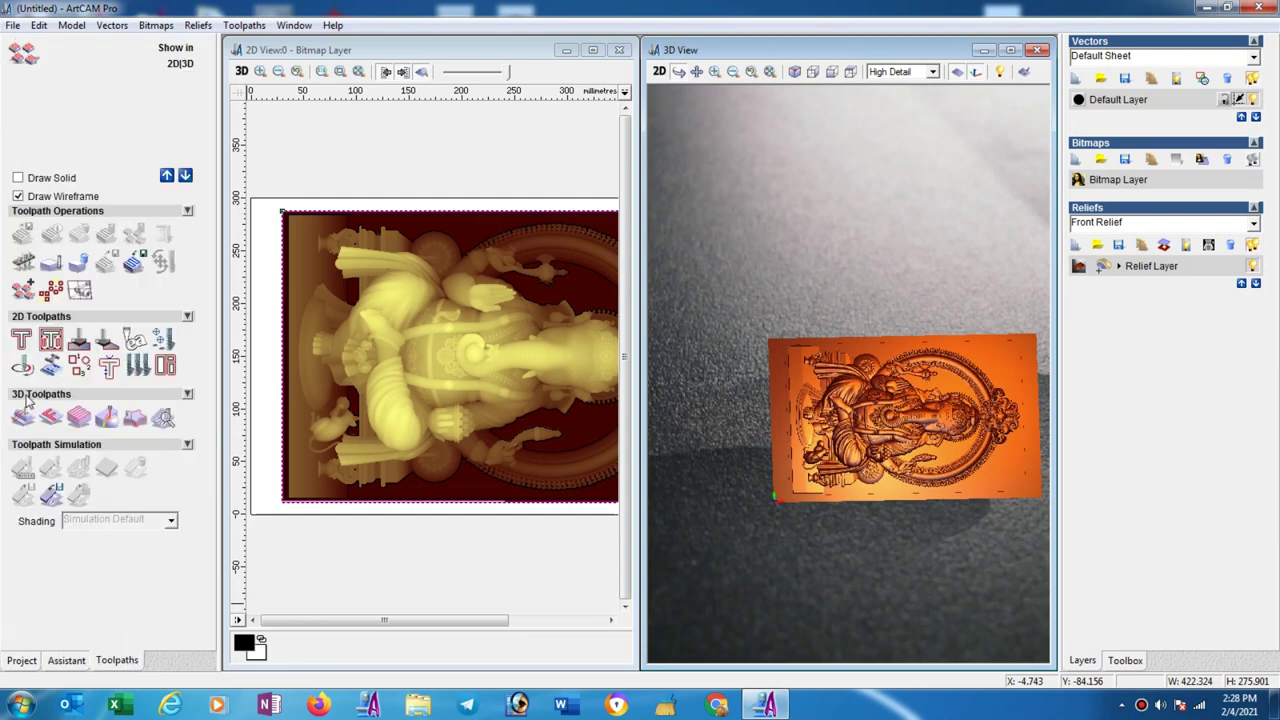
Step: Set up a 2D profile toolpath with 5 mm finish depth using the End Mill 4 mm at 0.5 mm stepdown
click(22, 342)
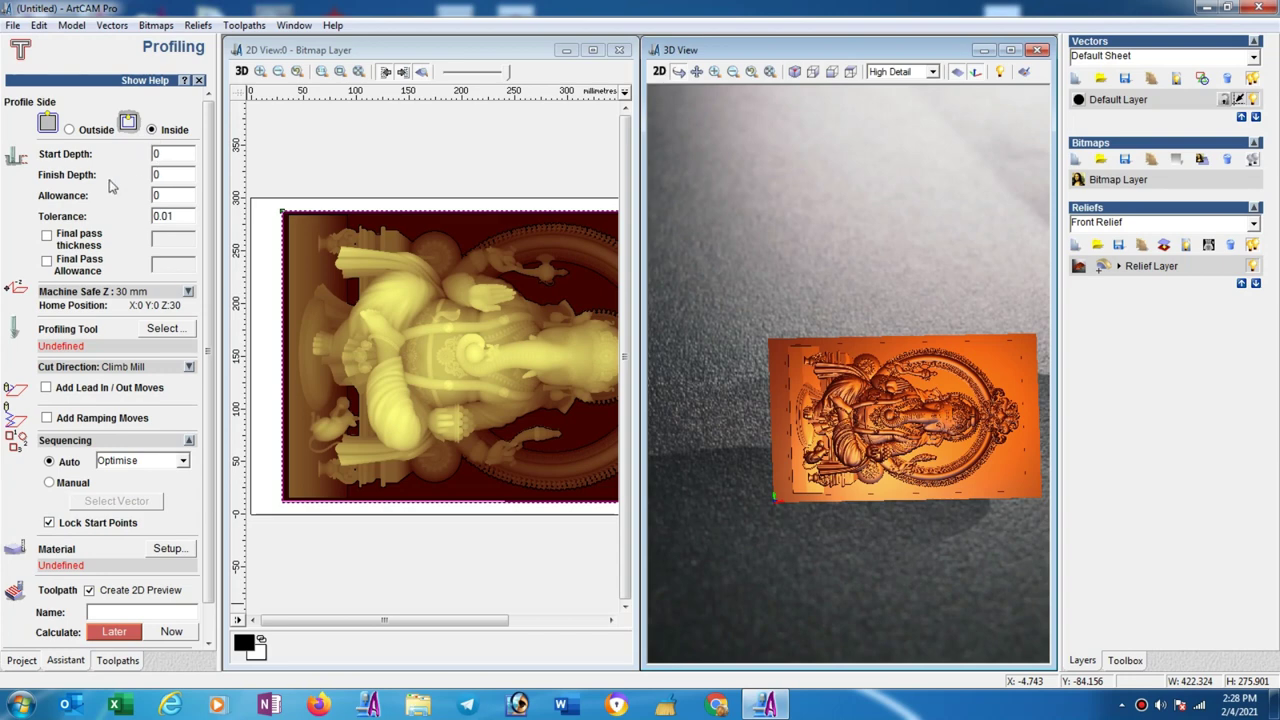
double_click(171, 176)
text(.5)
click(164, 329)
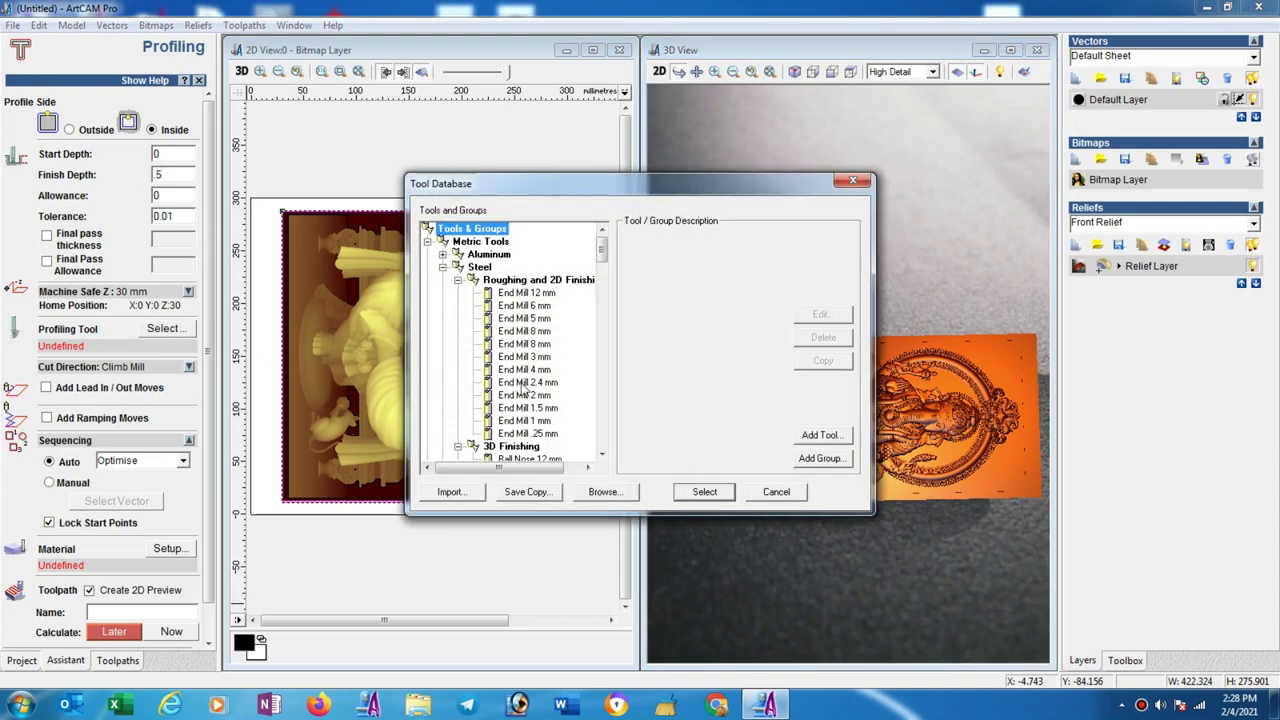
click(546, 306)
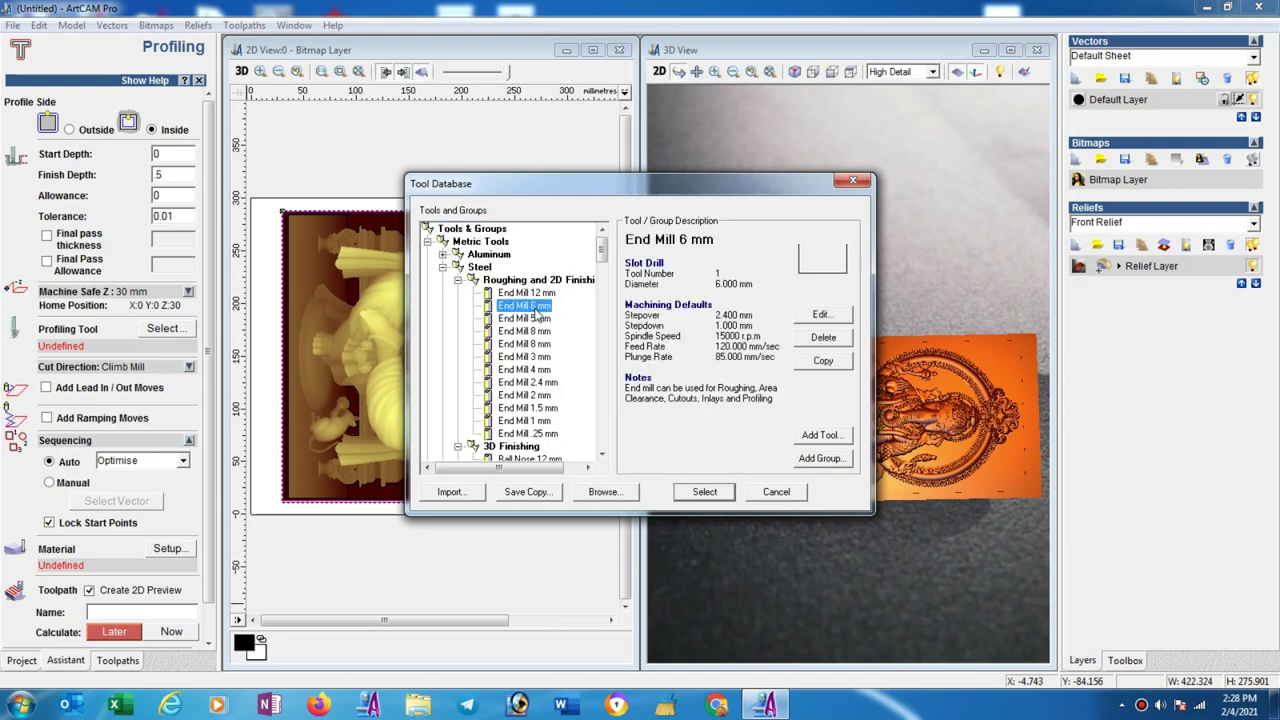
click(538, 370)
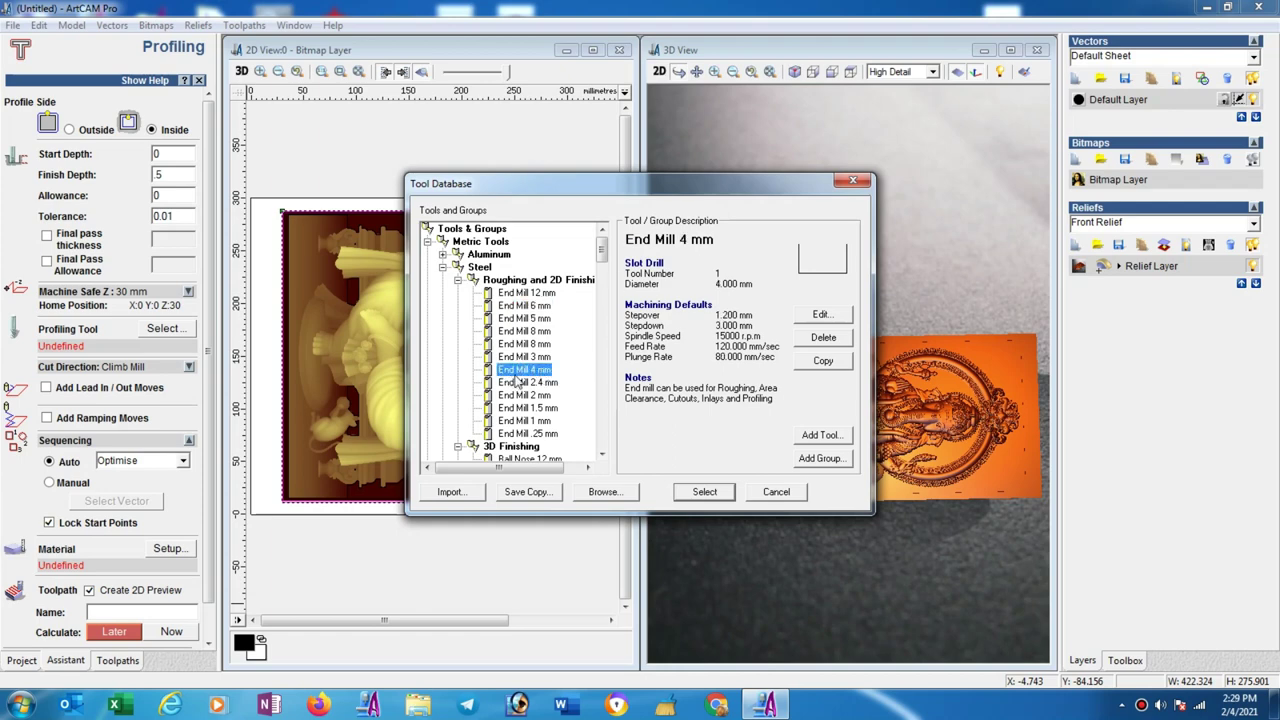
click(836, 314)
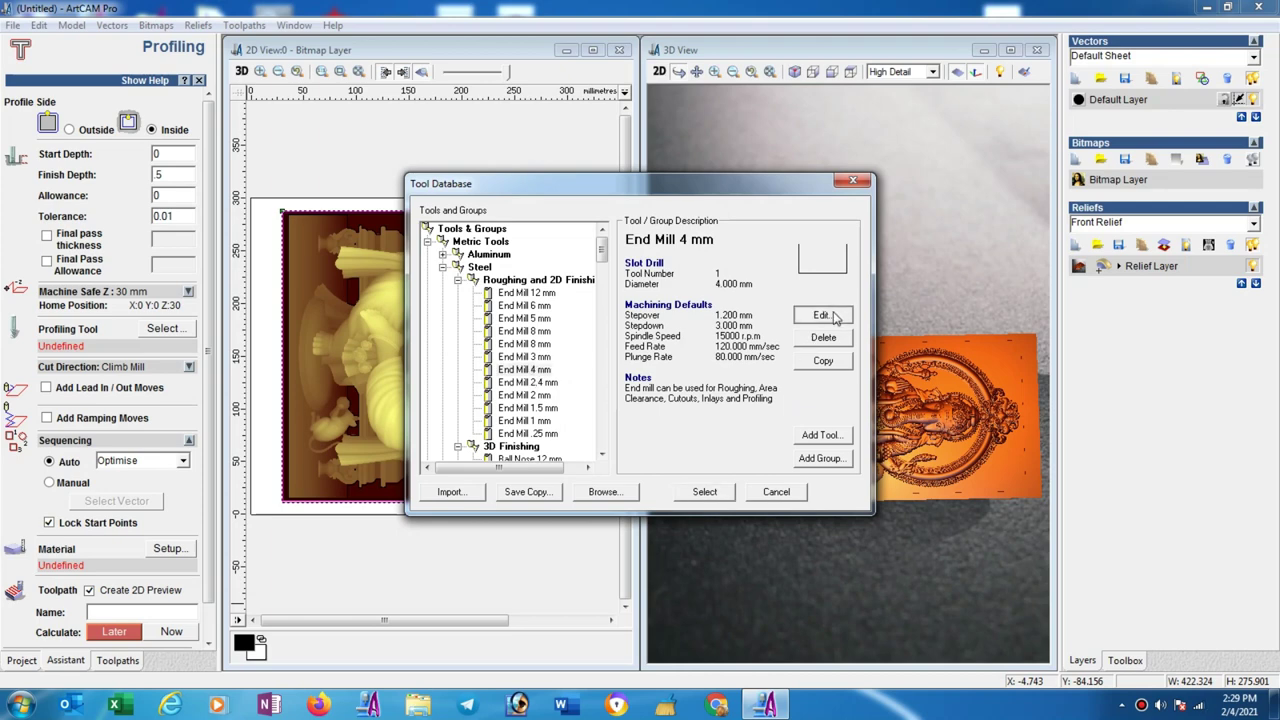
double_click(845, 238)
text(5)
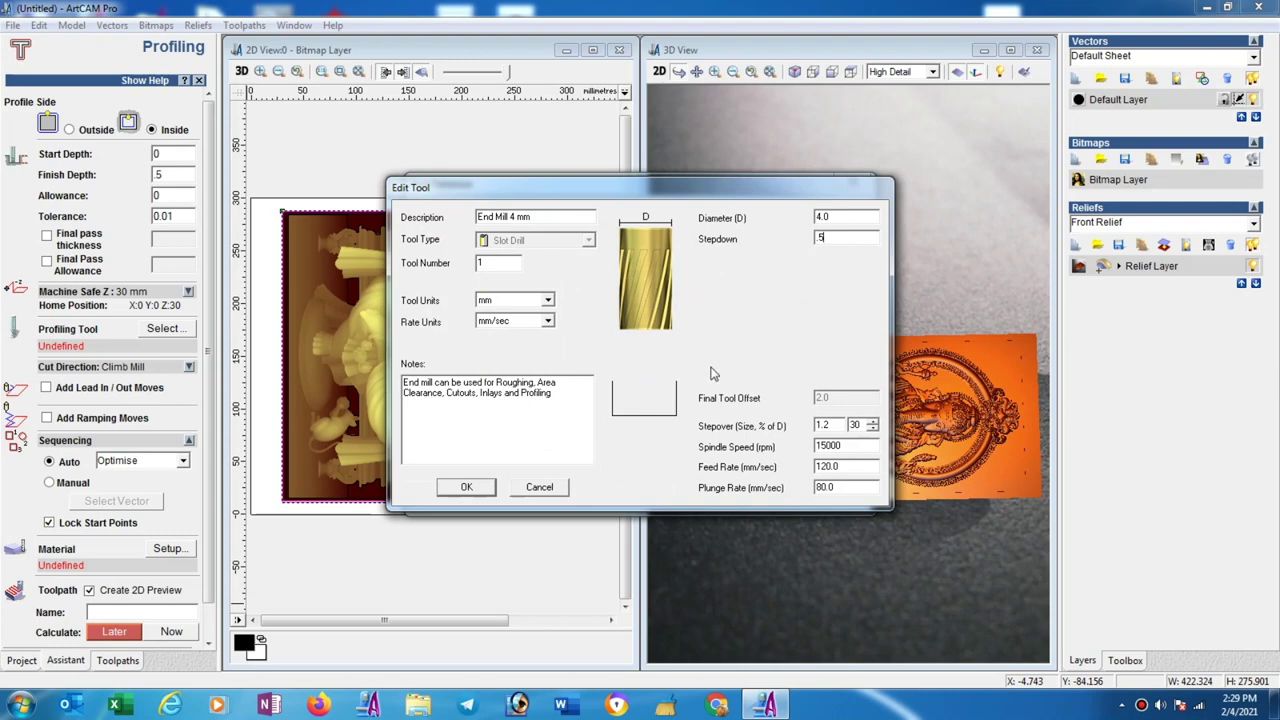
click(466, 487)
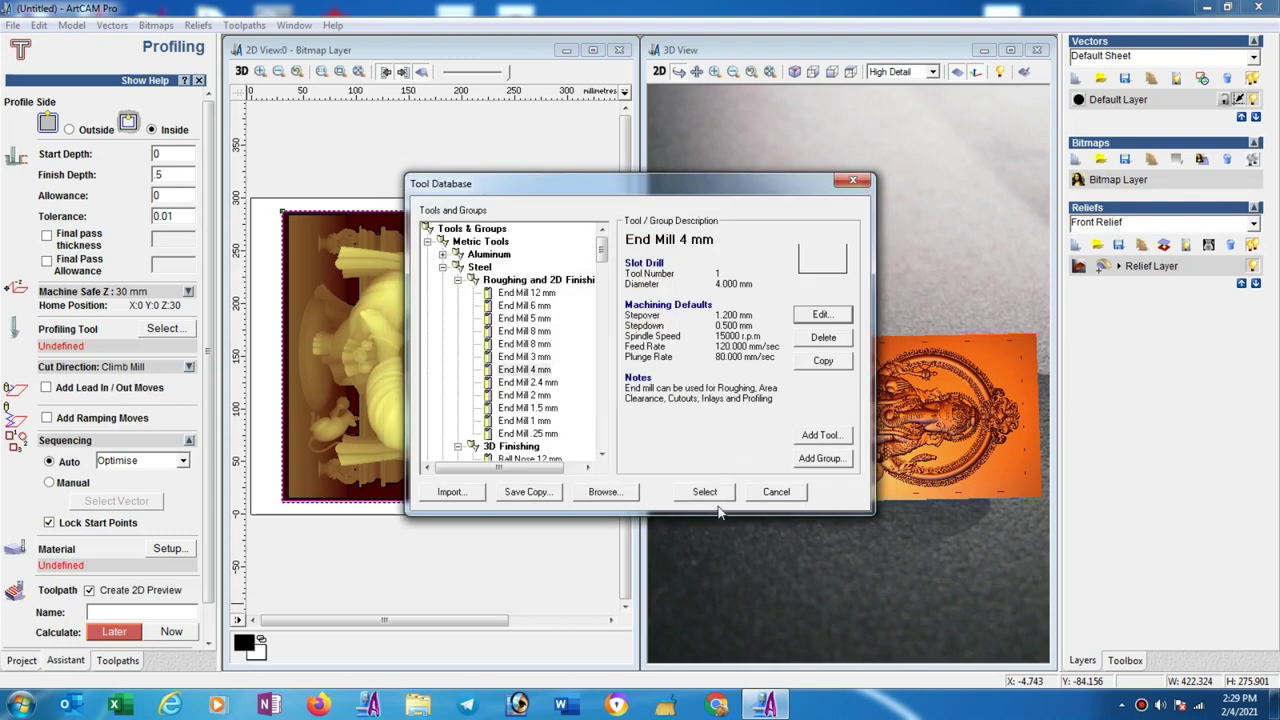
click(722, 495)
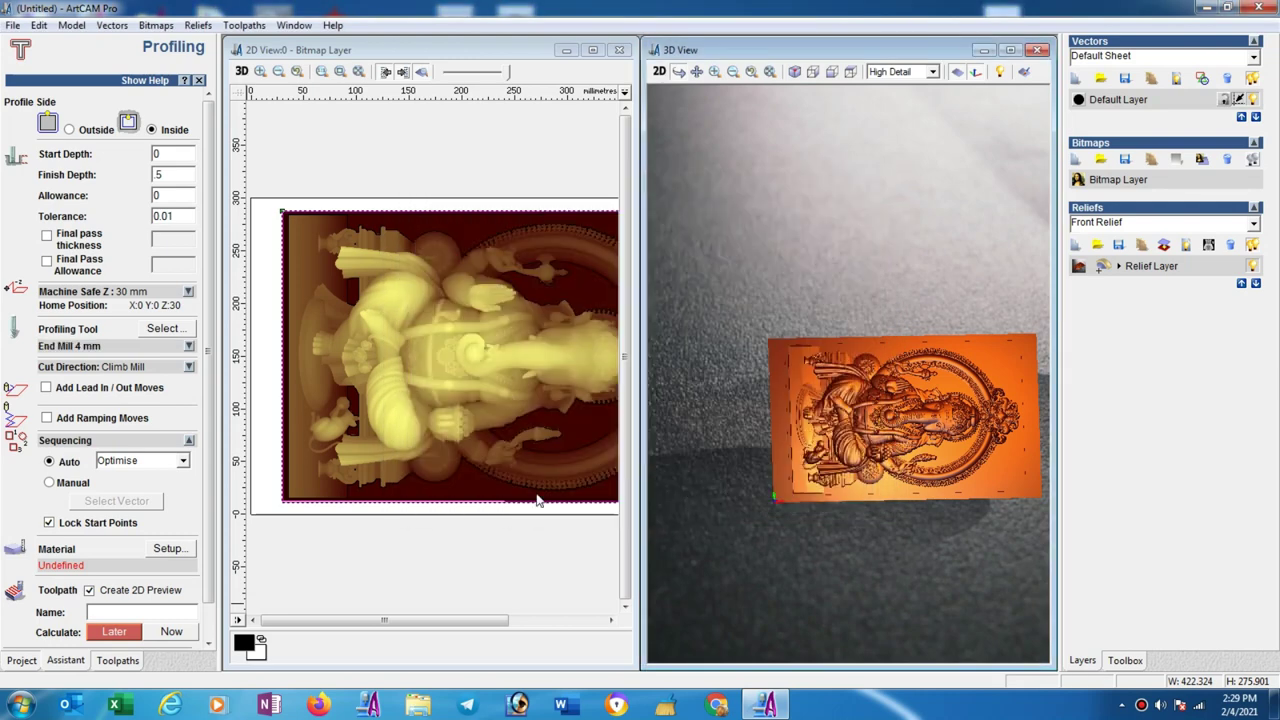
Step: Set 30 mm material thickness, calculate the Profile toolpath, and hide its 2D/3D preview
click(185, 556)
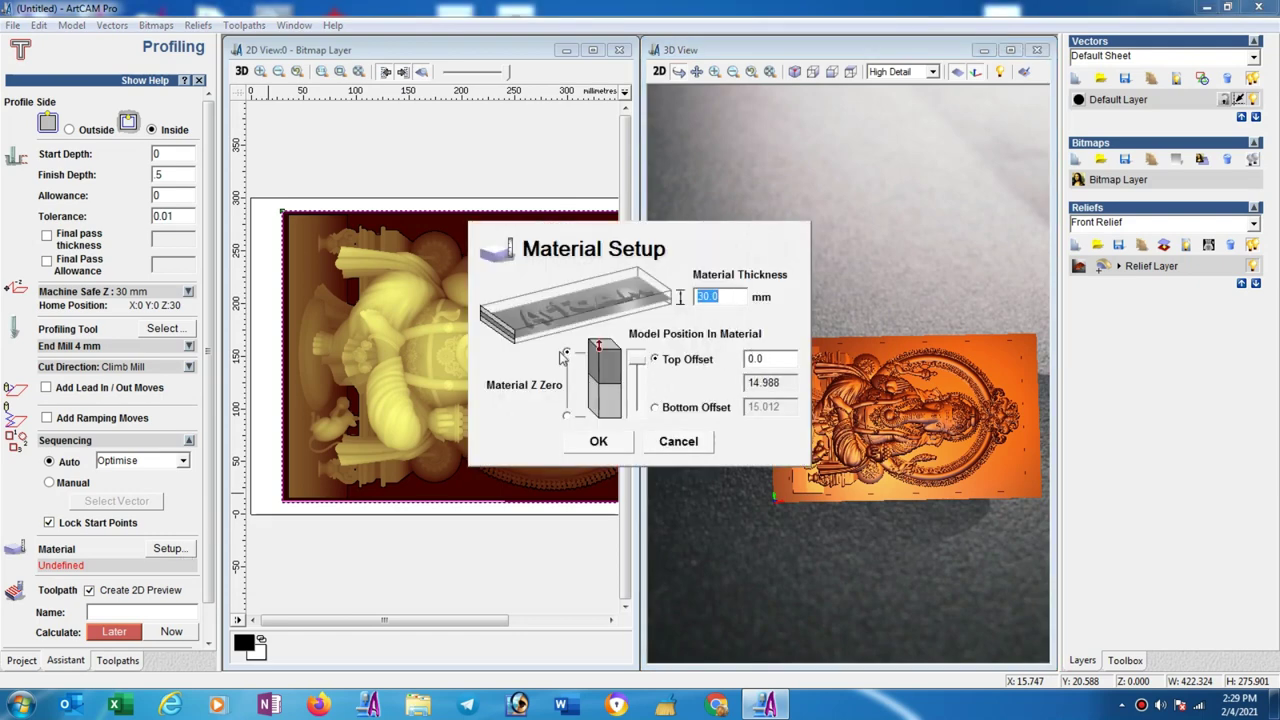
click(606, 446)
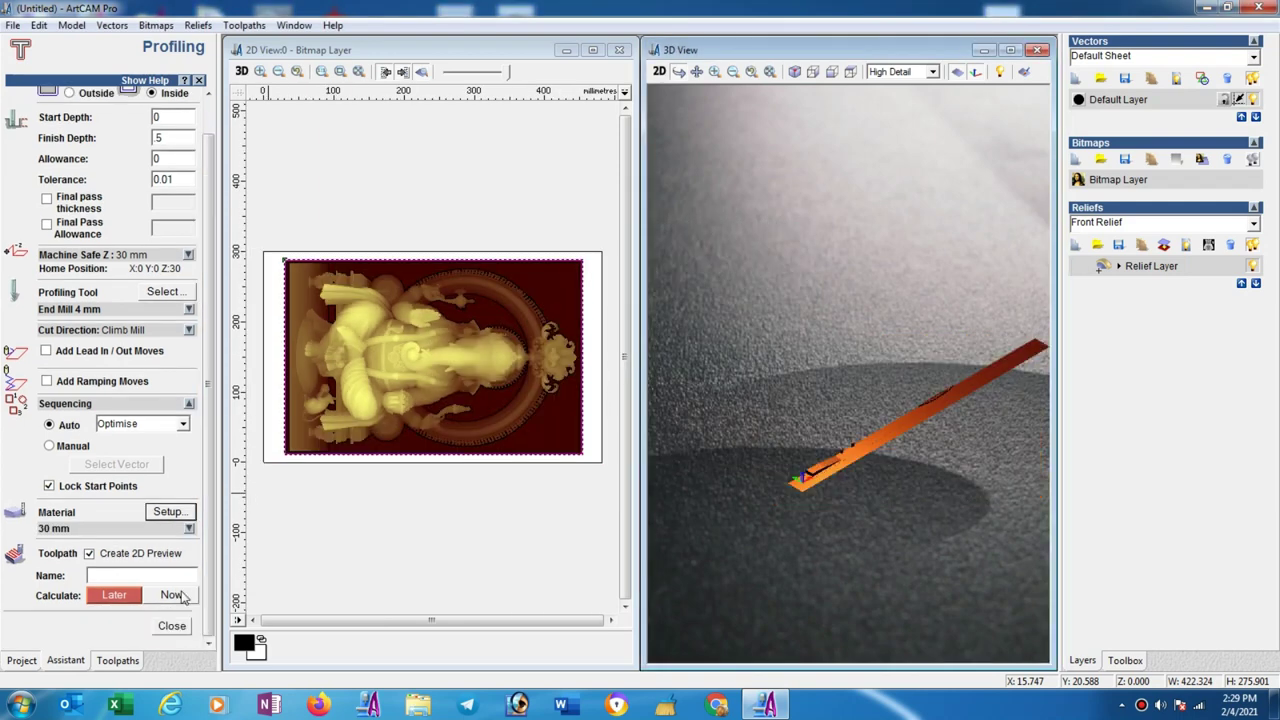
click(172, 595)
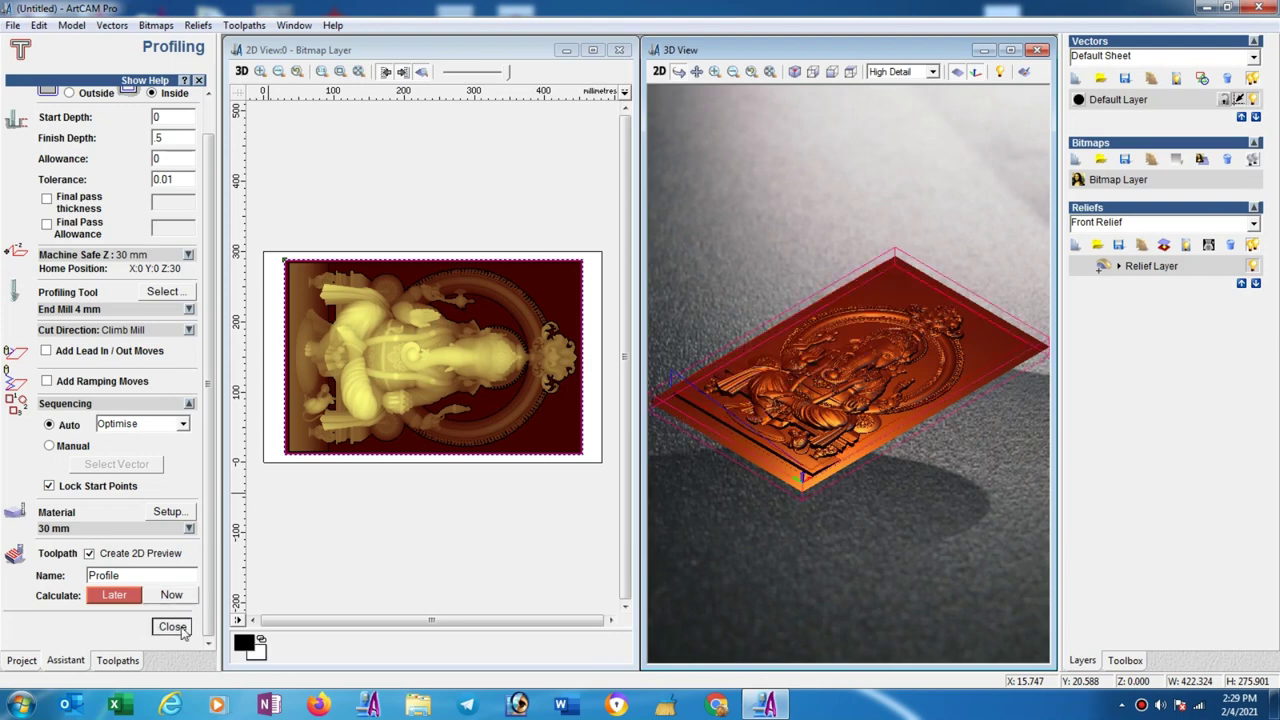
click(172, 627)
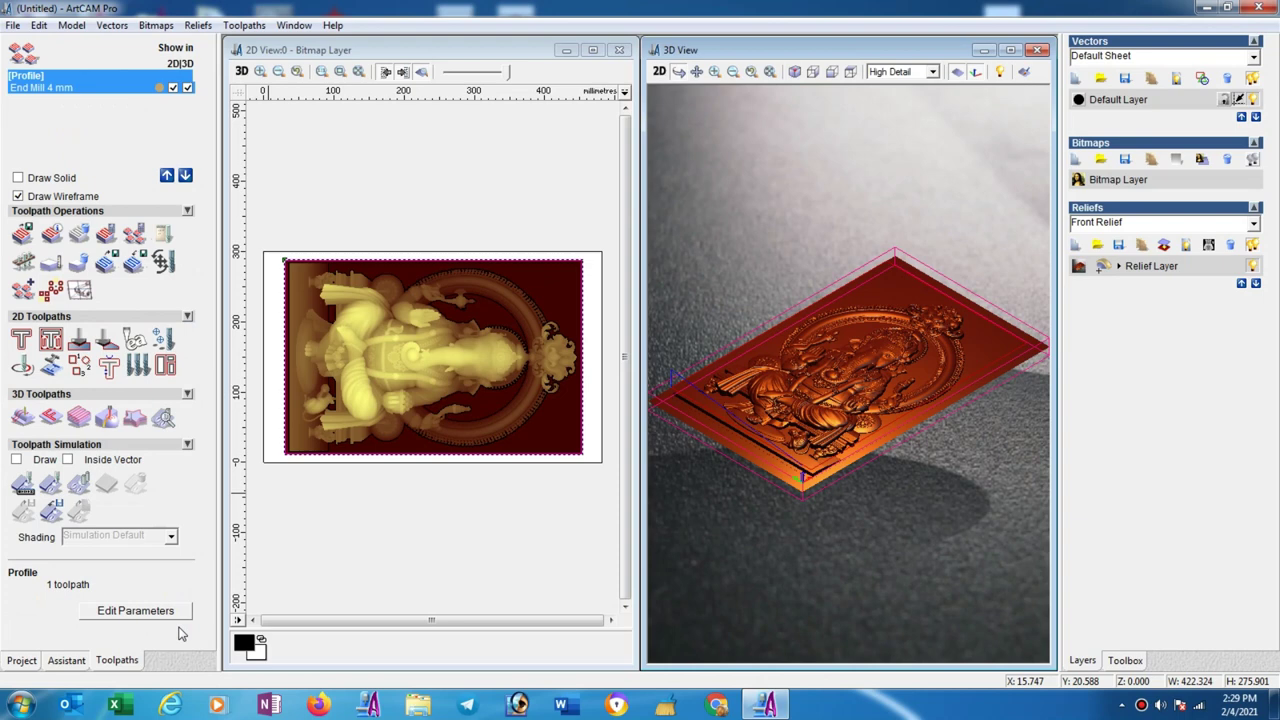
click(187, 87)
click(173, 87)
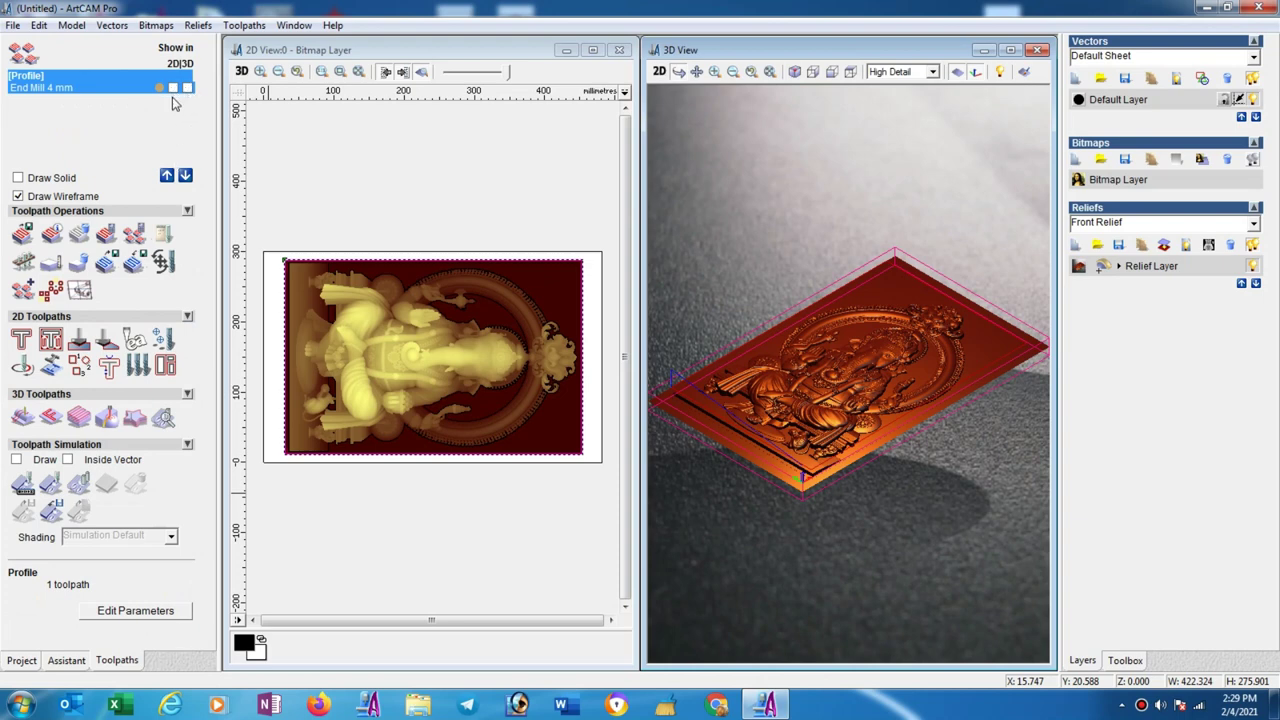
click(323, 134)
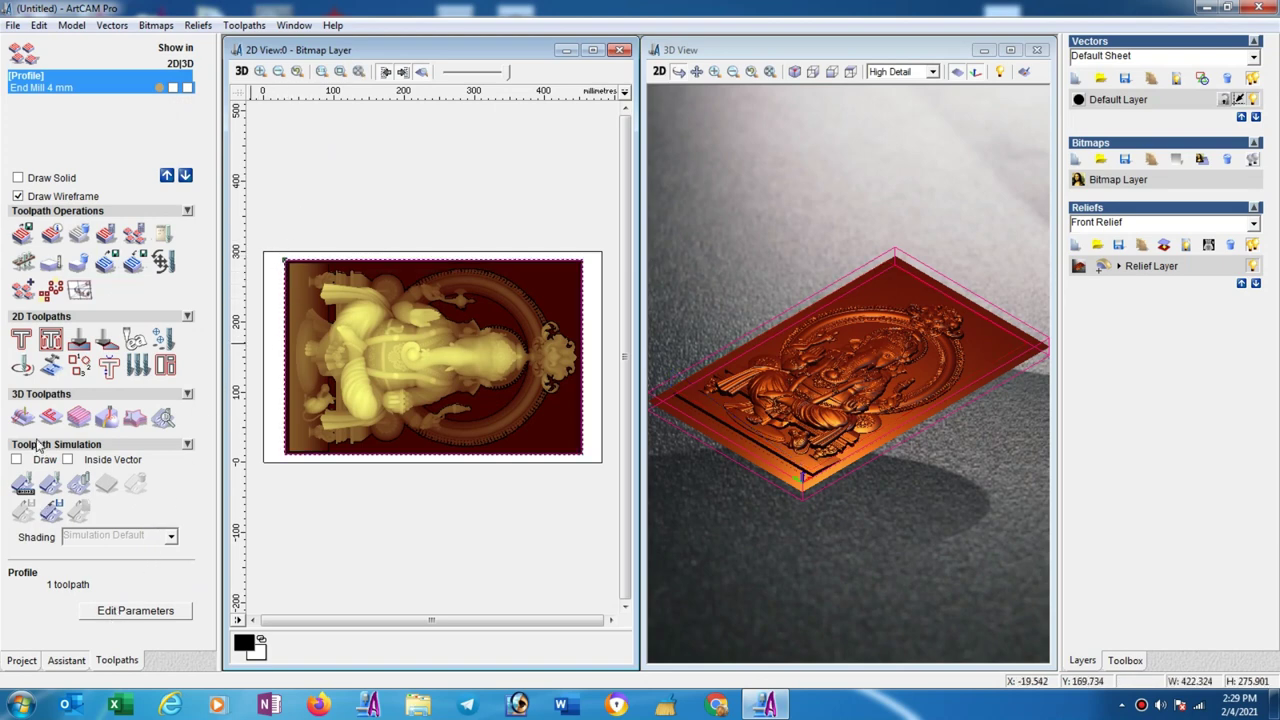
Step: Start a Z Level Roughing toolpath using the 4 mm end mill with a 3 mm stepdown
click(78, 419)
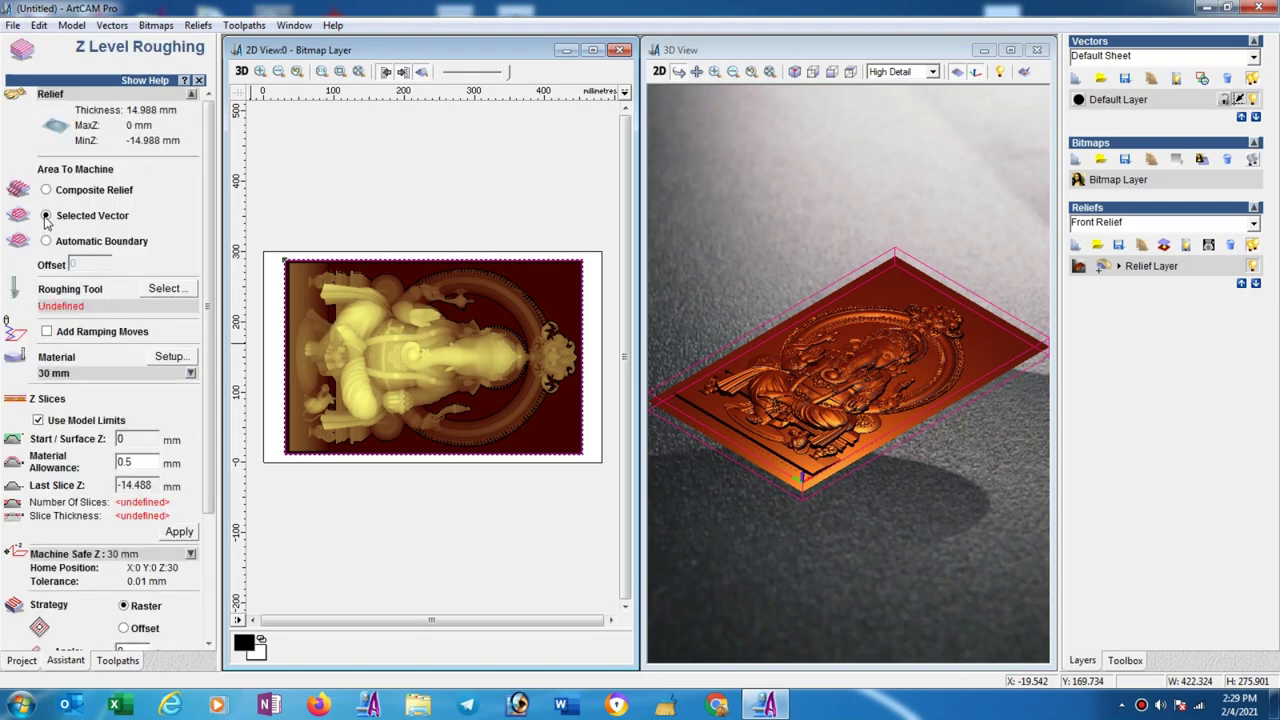
click(165, 288)
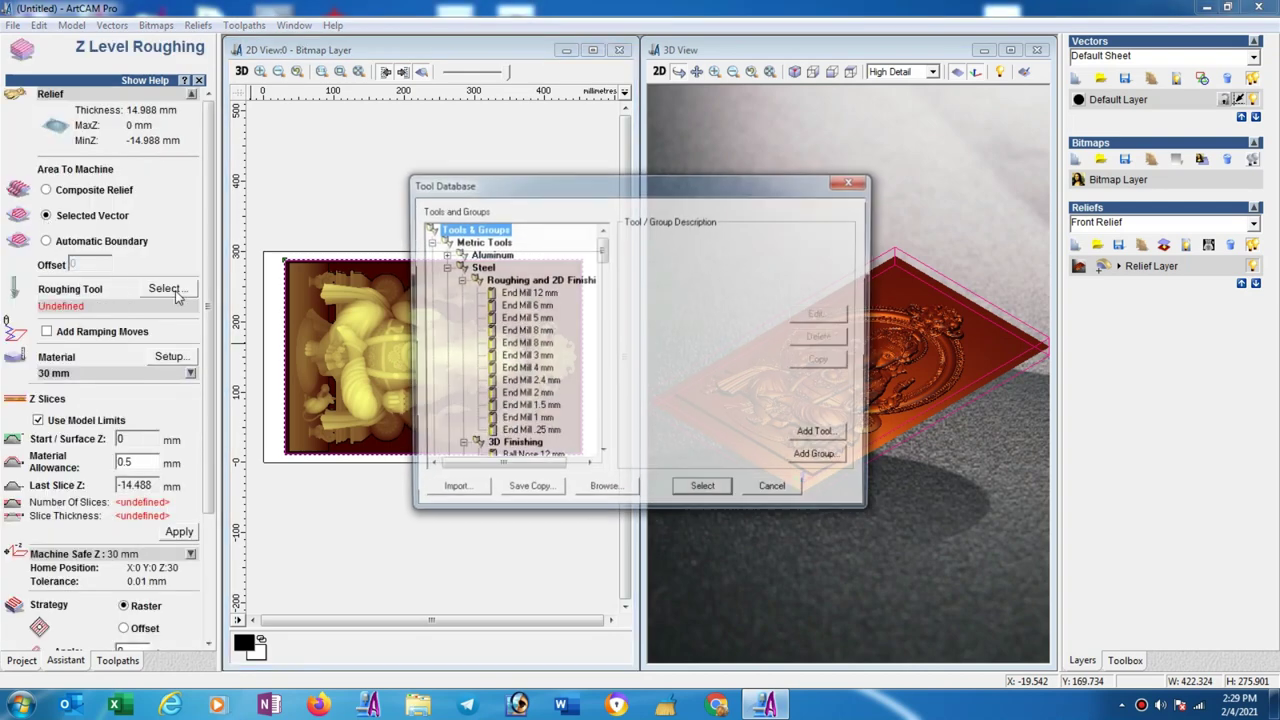
click(536, 370)
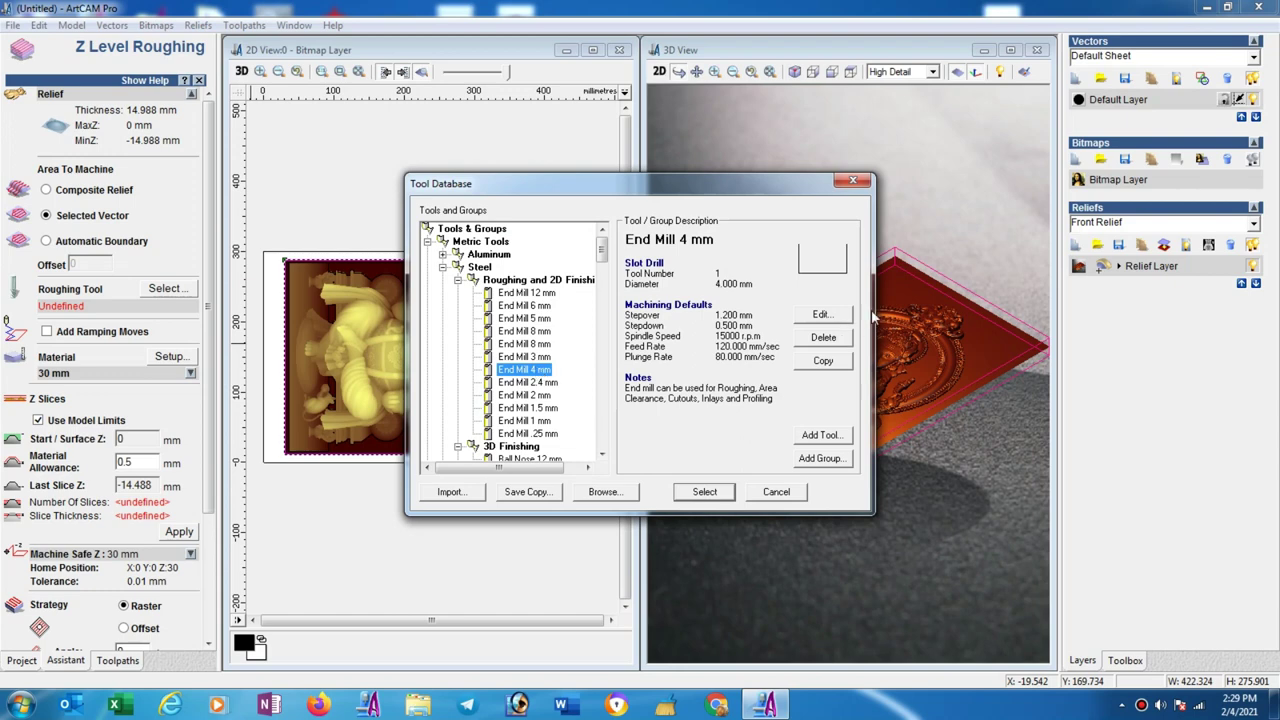
click(830, 315)
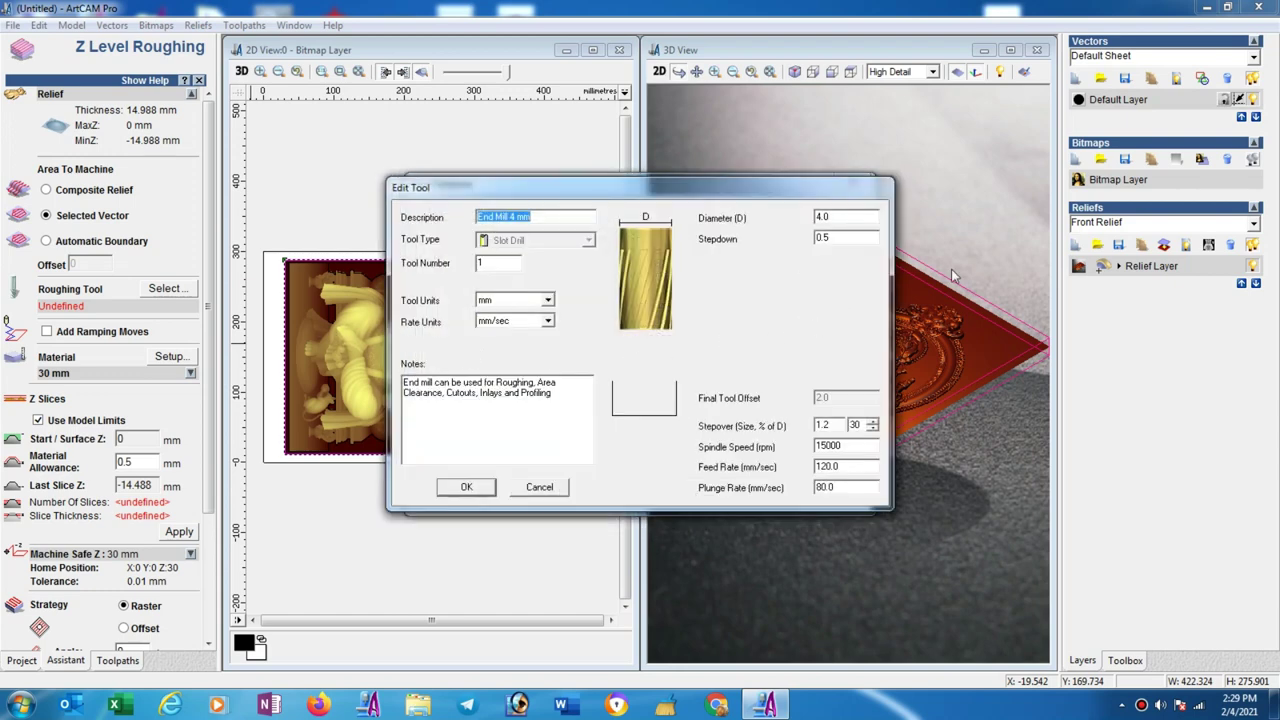
drag(834, 237, 788, 240)
click(478, 490)
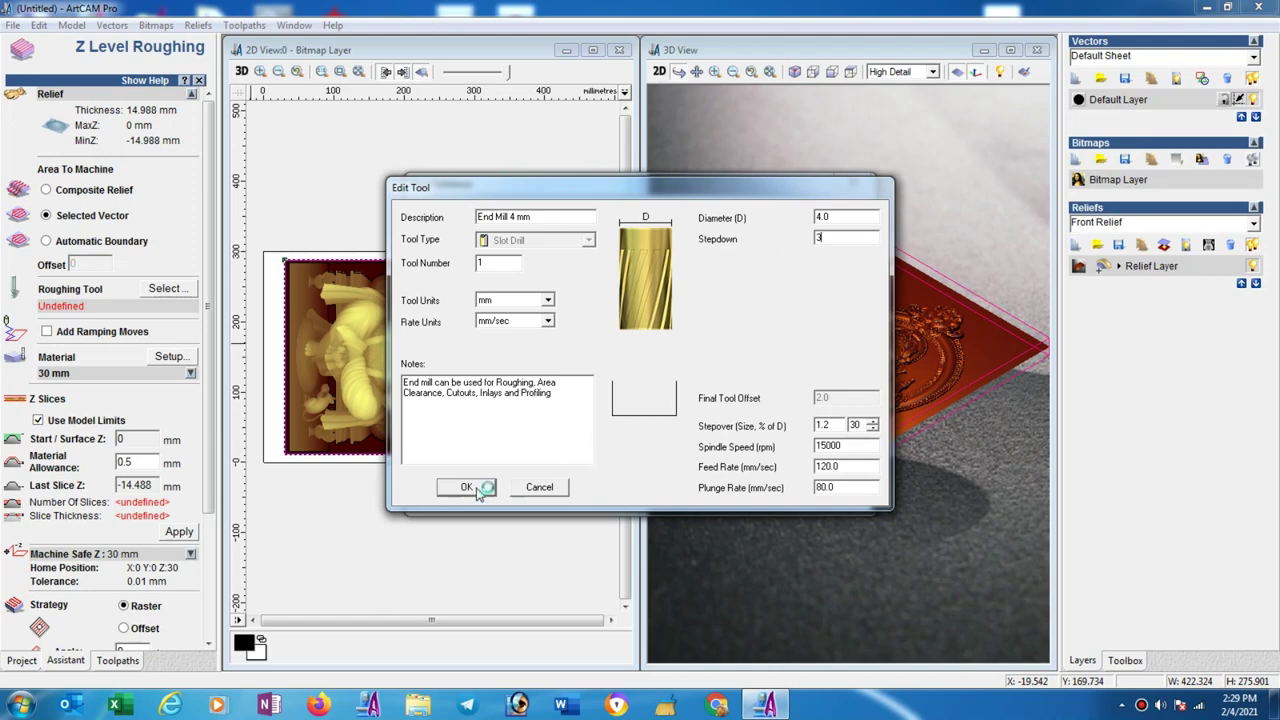
click(709, 490)
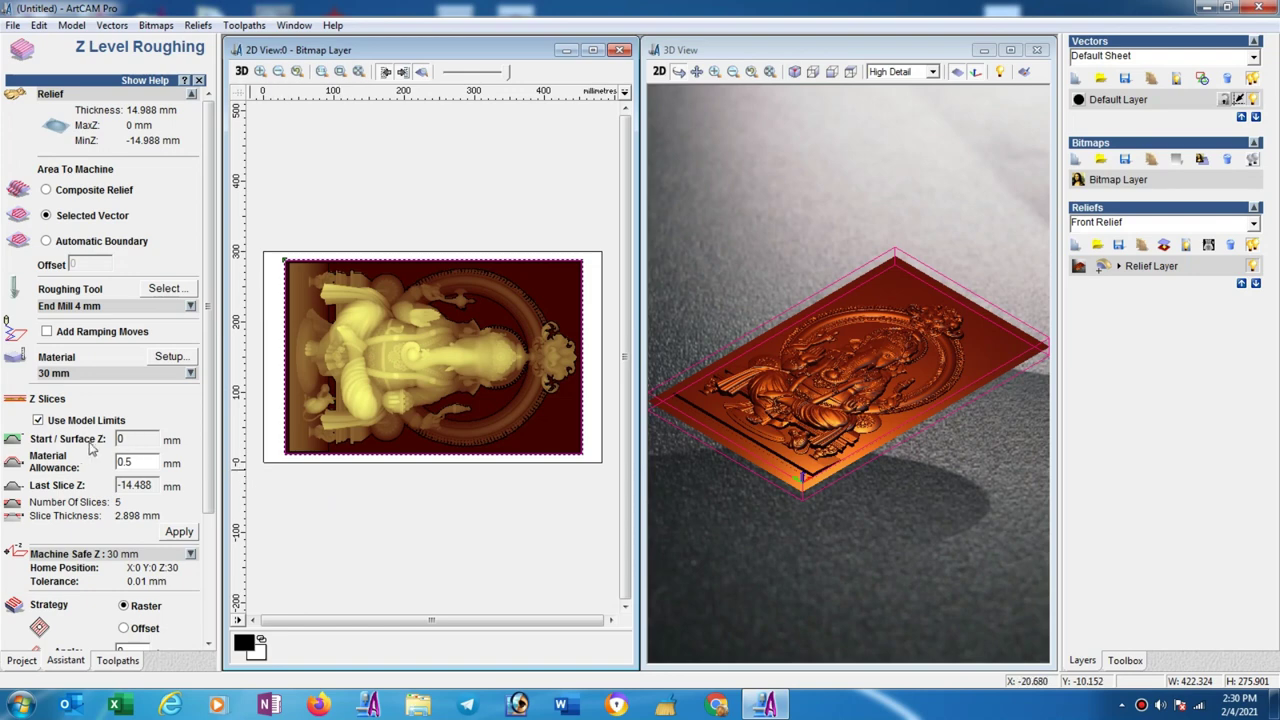
Step: Replace model limits with manual slices from -3 to -14.5 mm and calculate the roughing toolpath
click(38, 421)
text(-3)
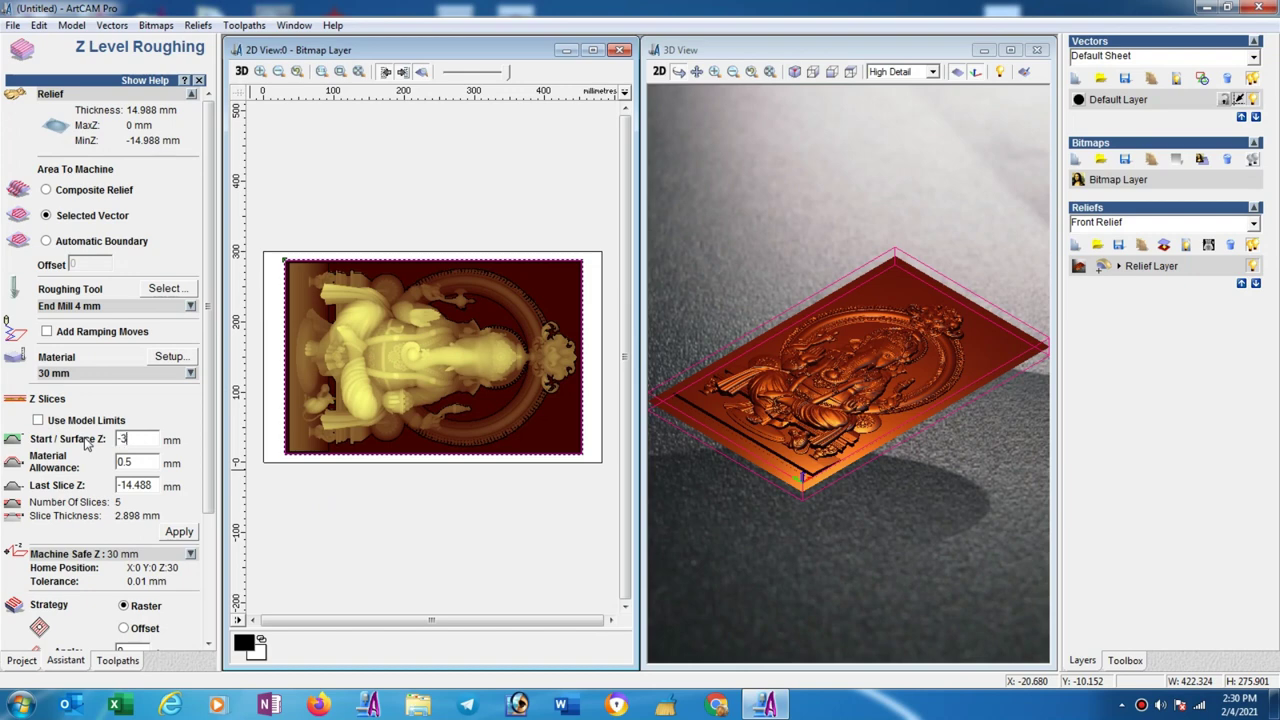
drag(152, 485, 106, 490)
text(-)
scroll(210, 504, down, 2)
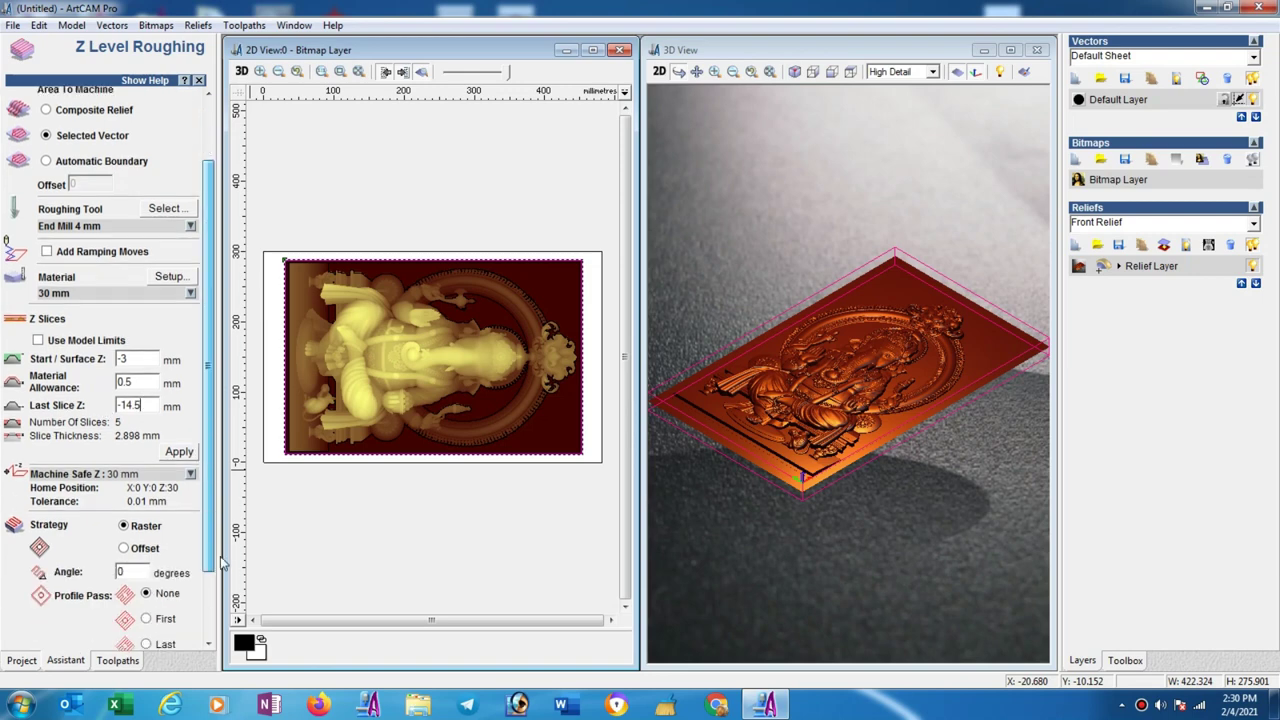
click(190, 452)
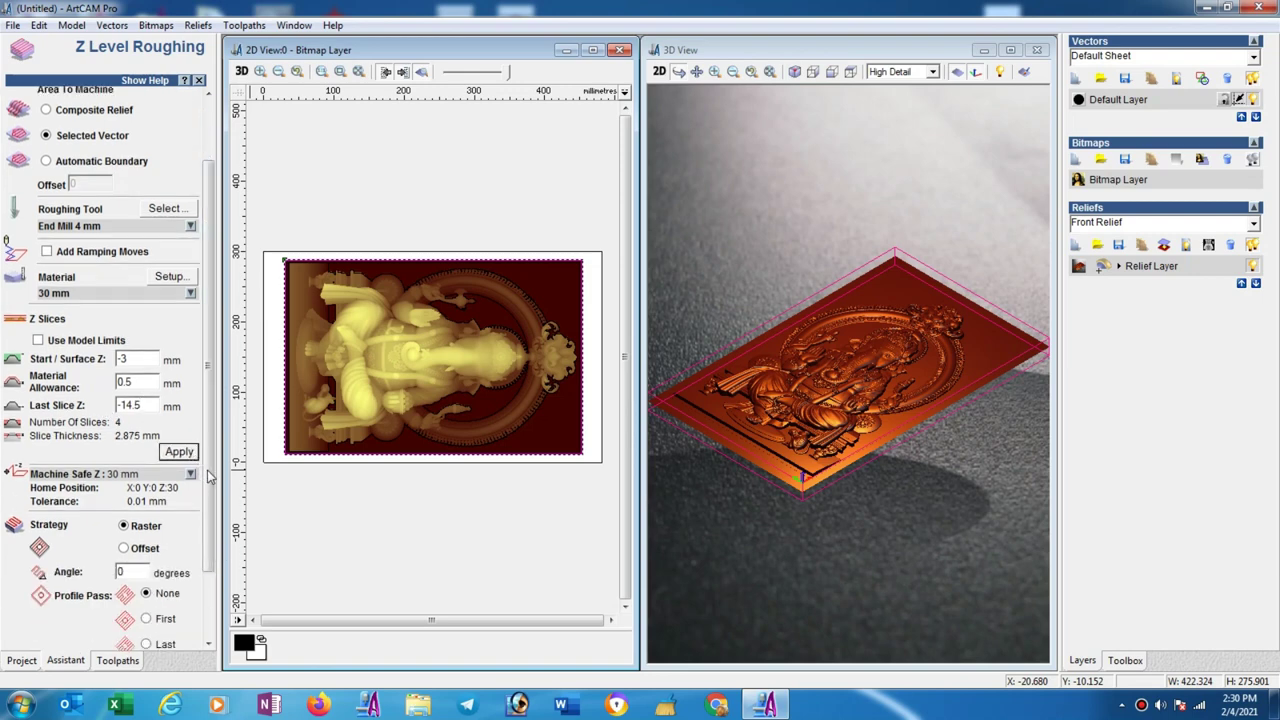
scroll(210, 477, down, 2)
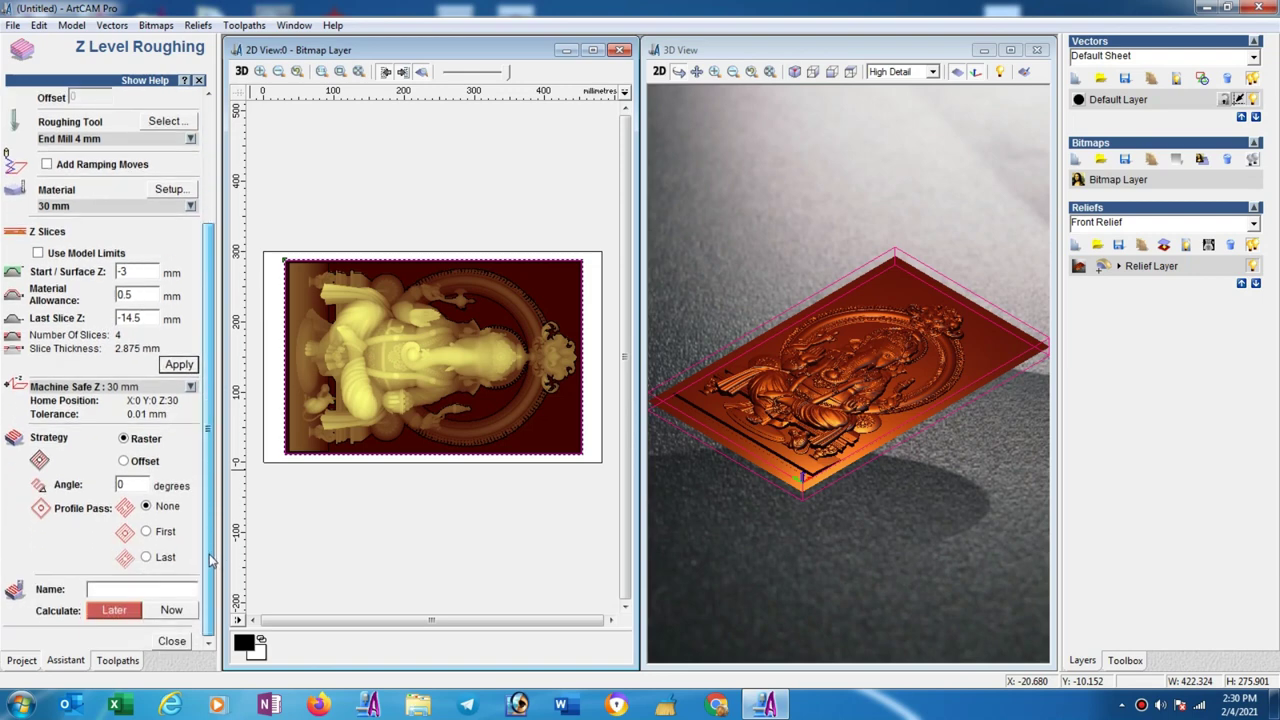
click(174, 613)
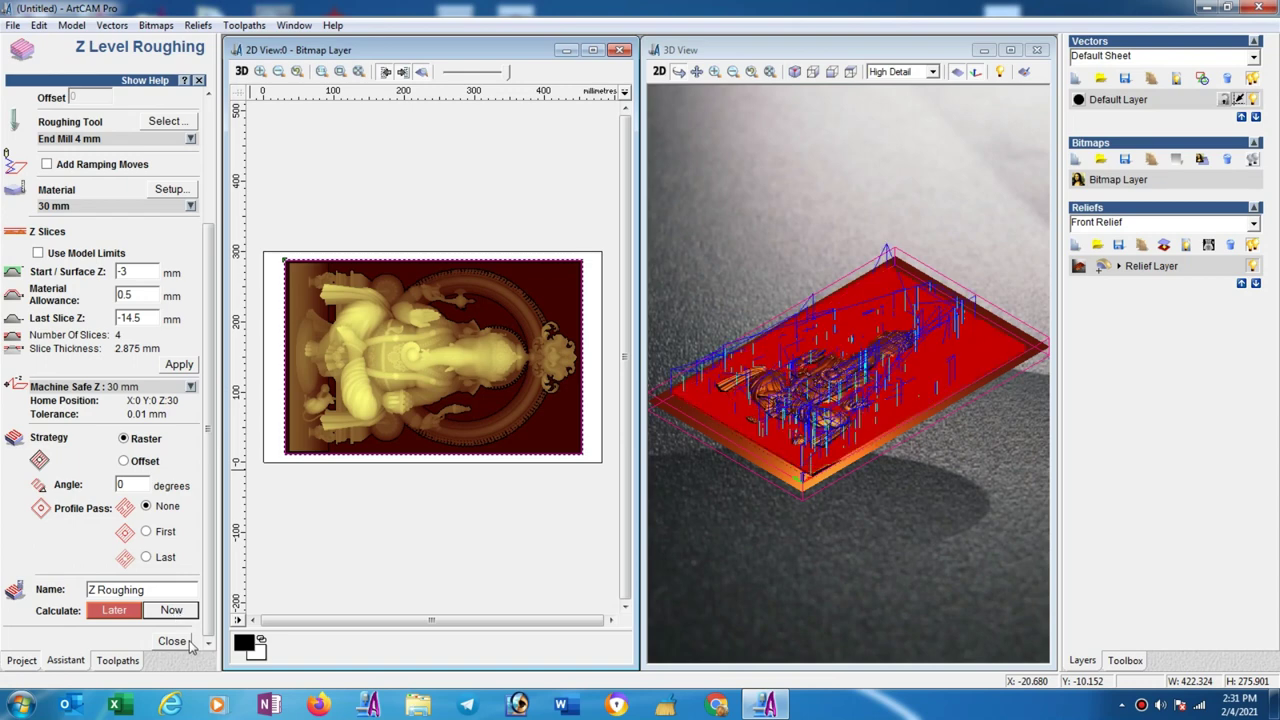
click(182, 641)
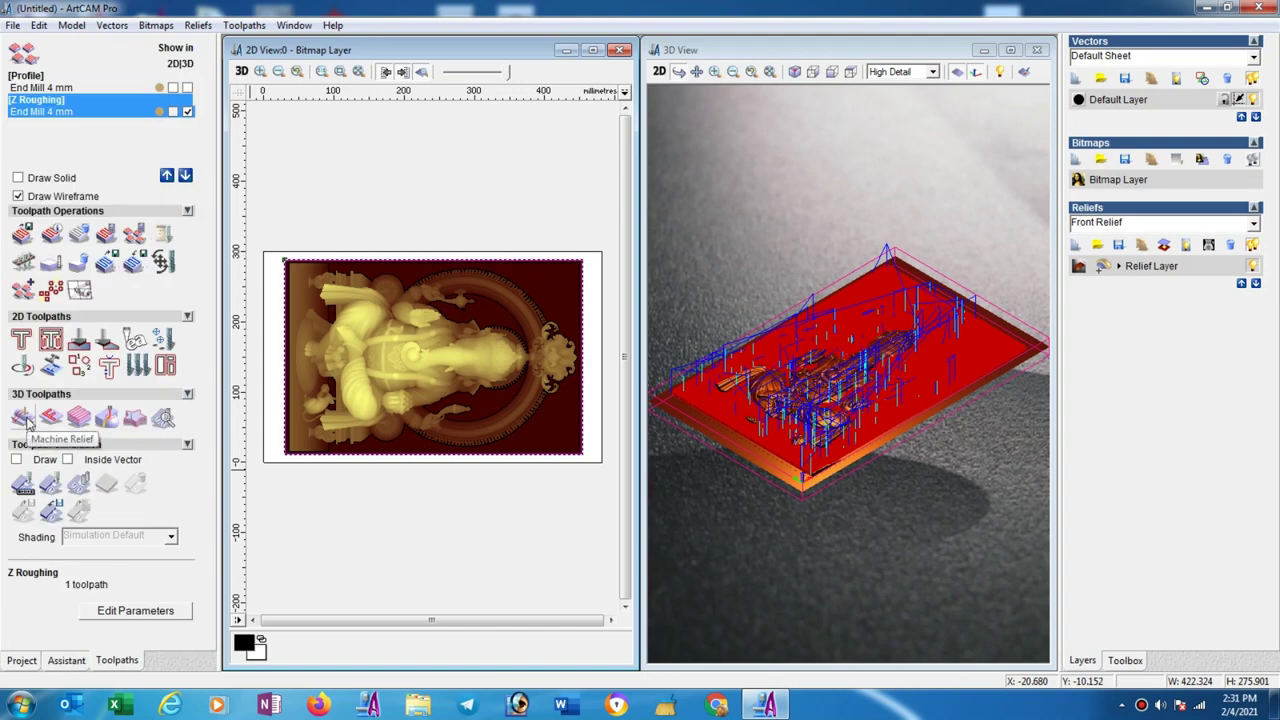
Step: Deselect the relief, show its vector outlines in the zoomed 2D view, and start Machine Relief
click(477, 194)
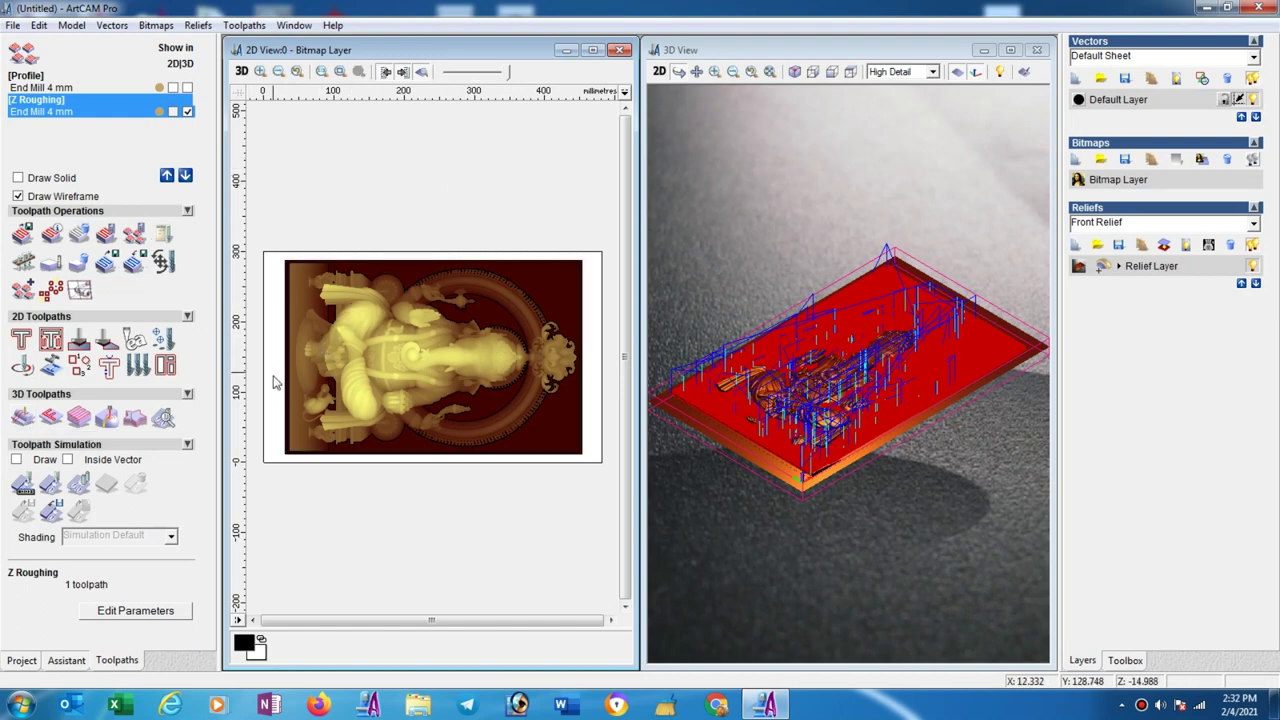
scroll(271, 390, up, 2)
scroll(358, 542, up, 2)
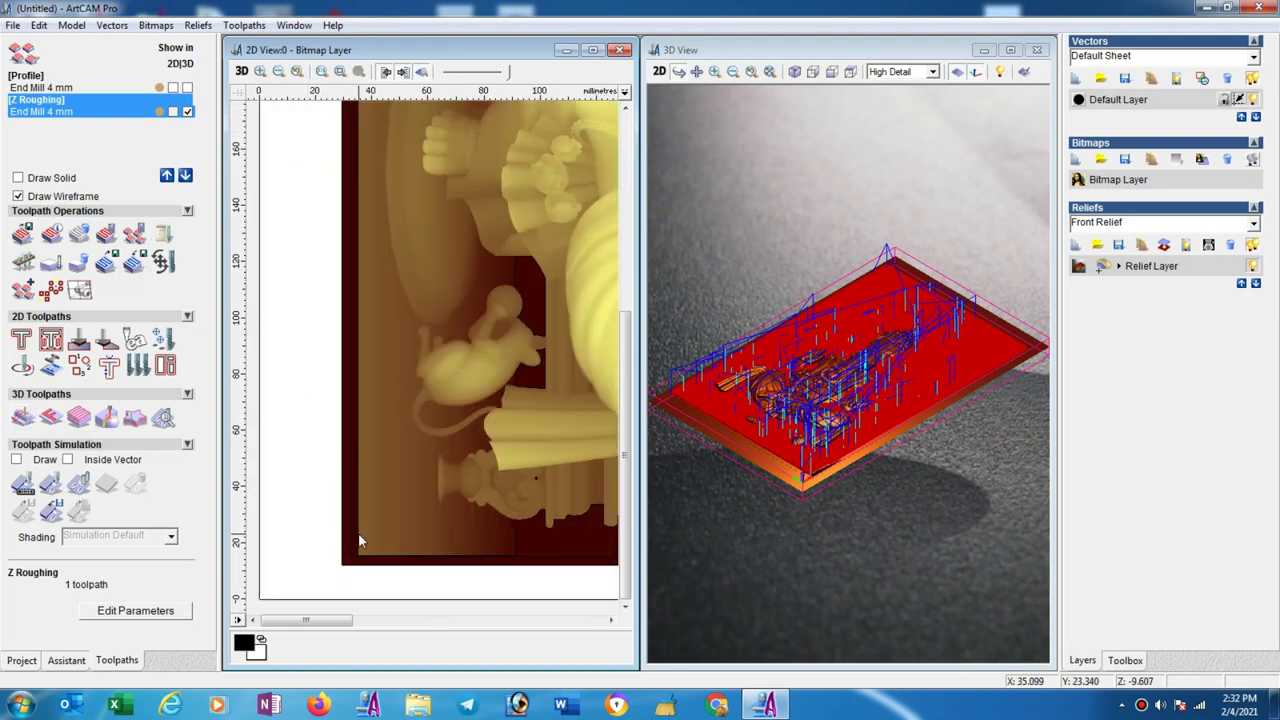
click(421, 72)
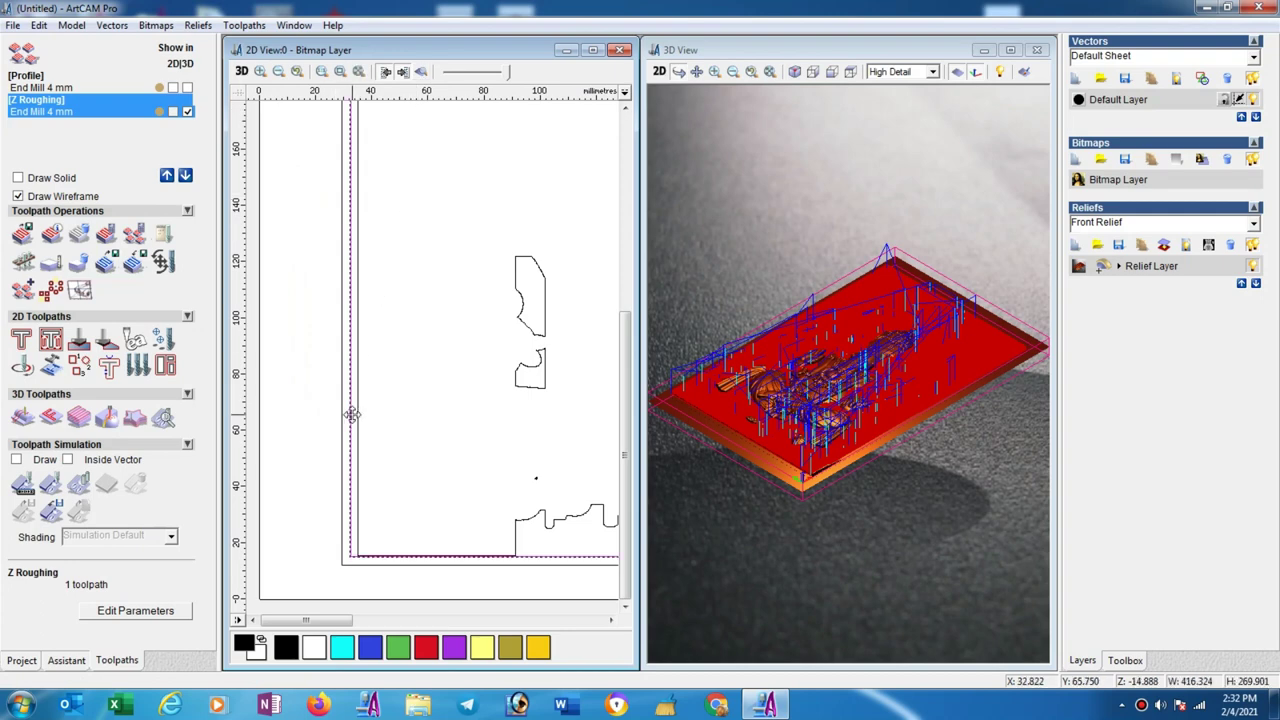
scroll(352, 416, down, 2)
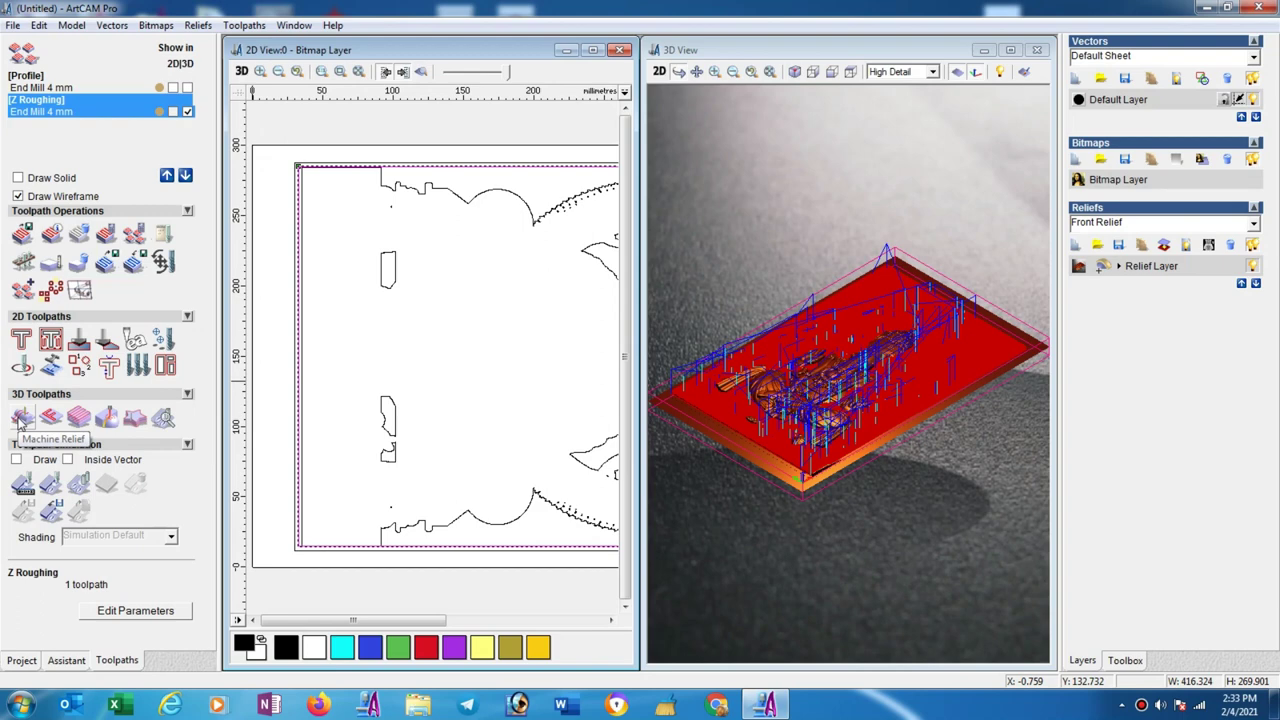
click(20, 420)
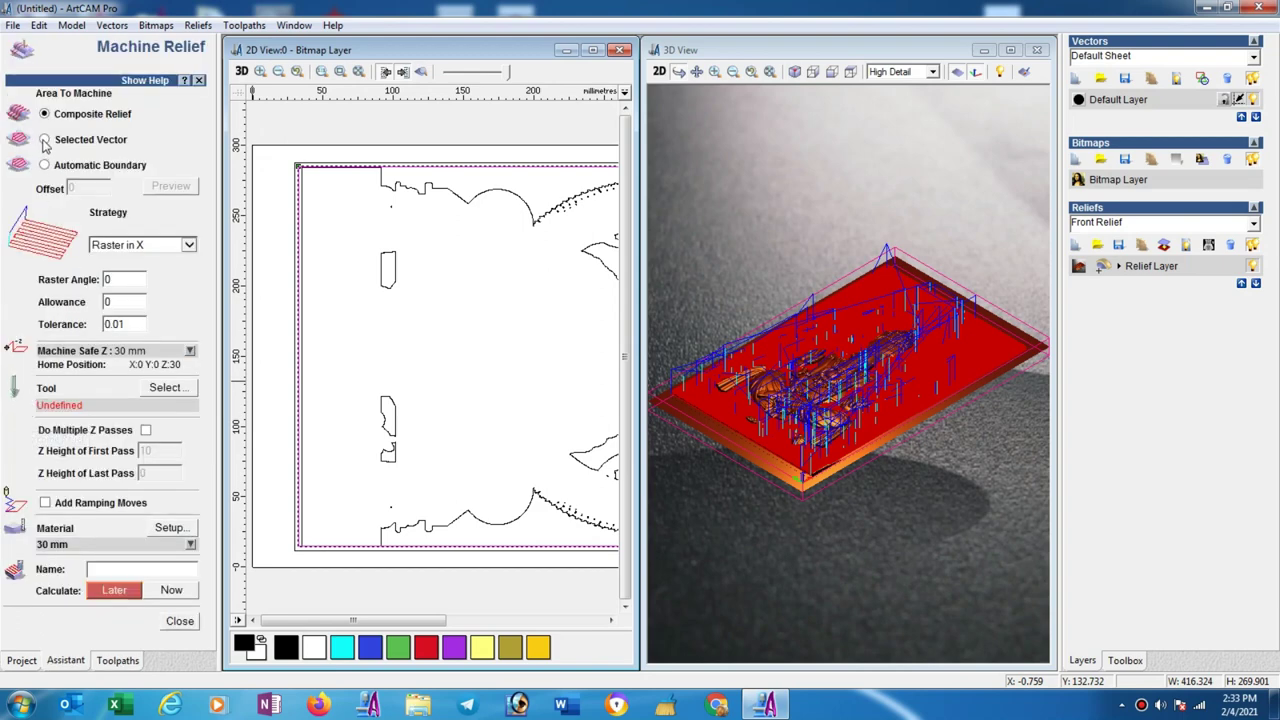
Step: Limit machining to the selected vector and pick the Ball Nose 1.5 mm tool from the database
click(44, 141)
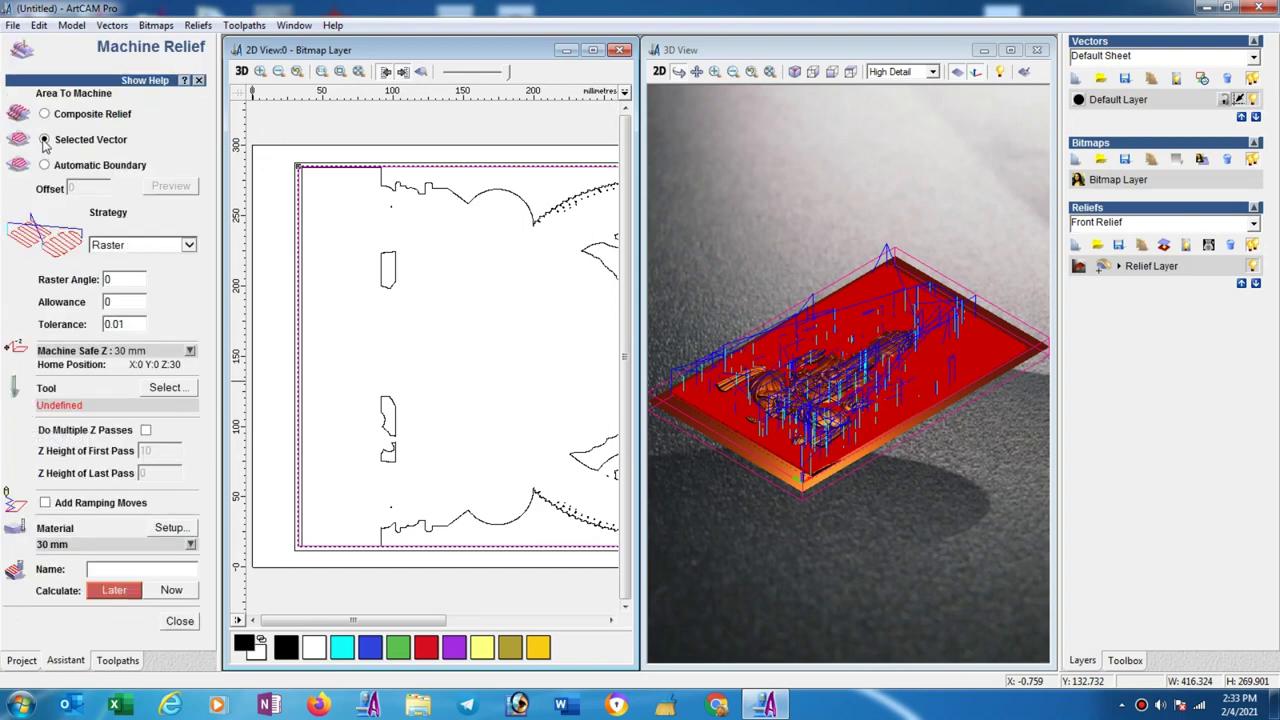
click(190, 351)
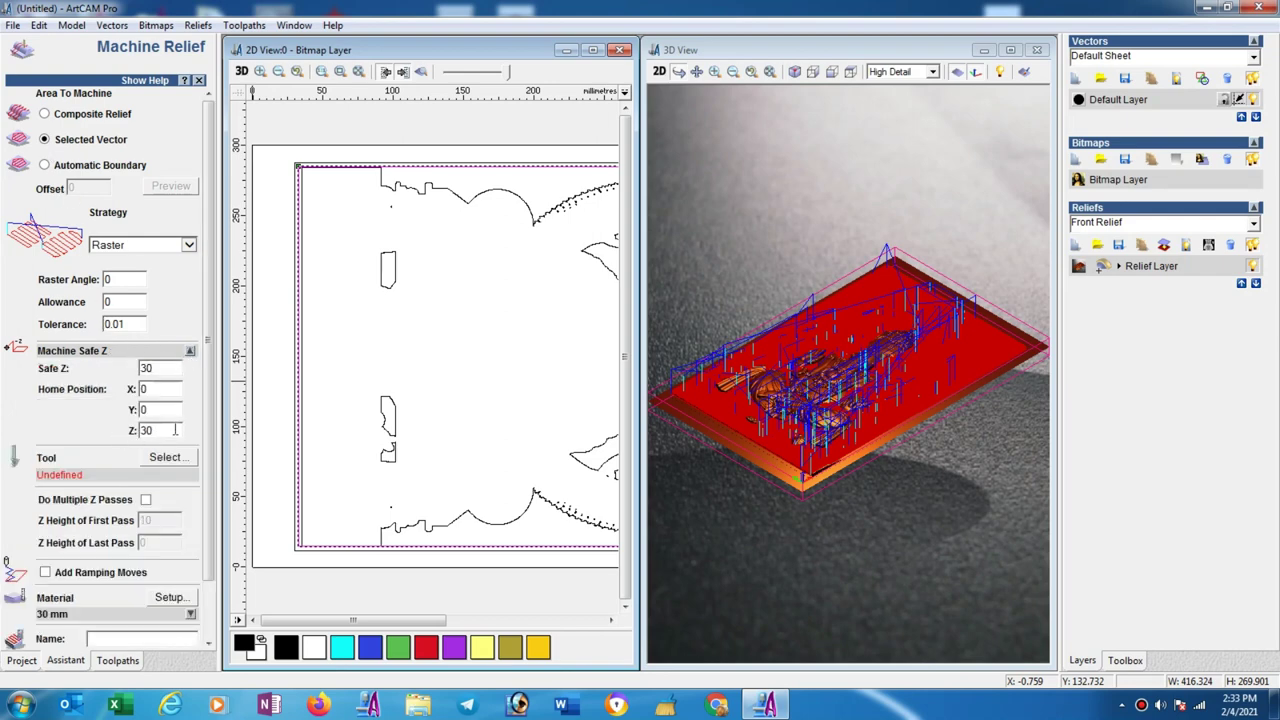
click(174, 465)
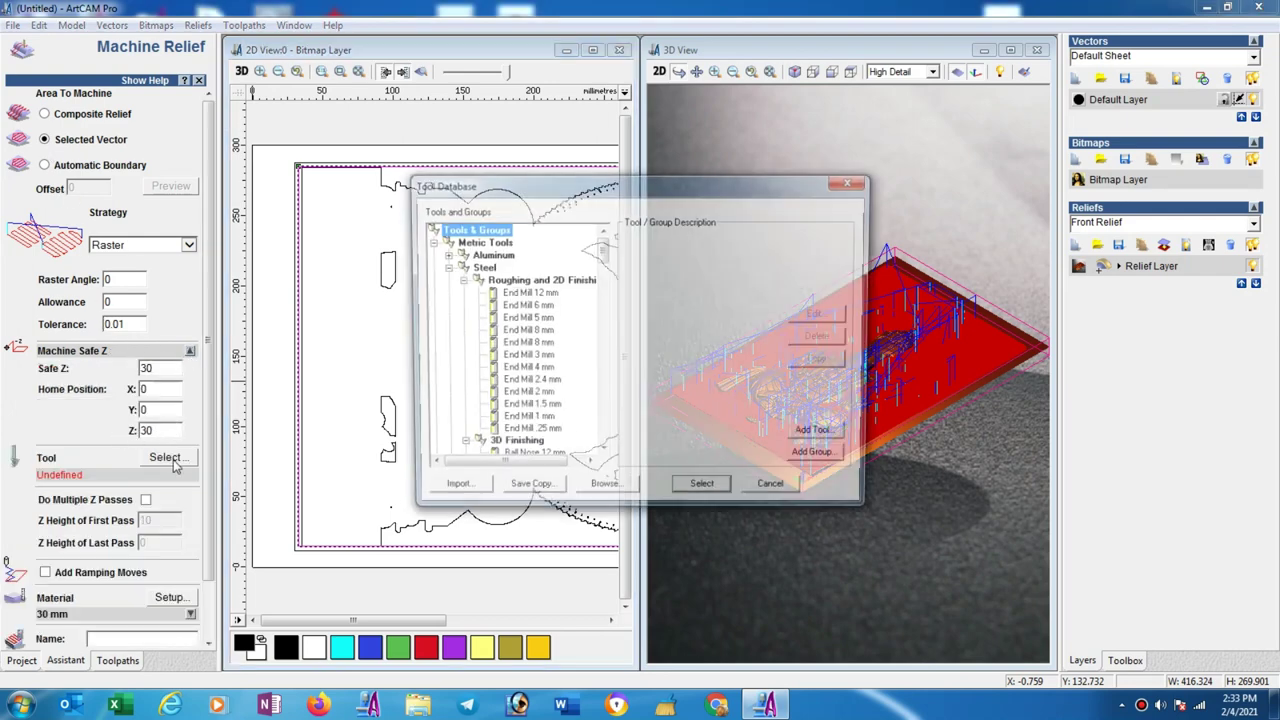
click(603, 455)
click(603, 455)
click(603, 455)
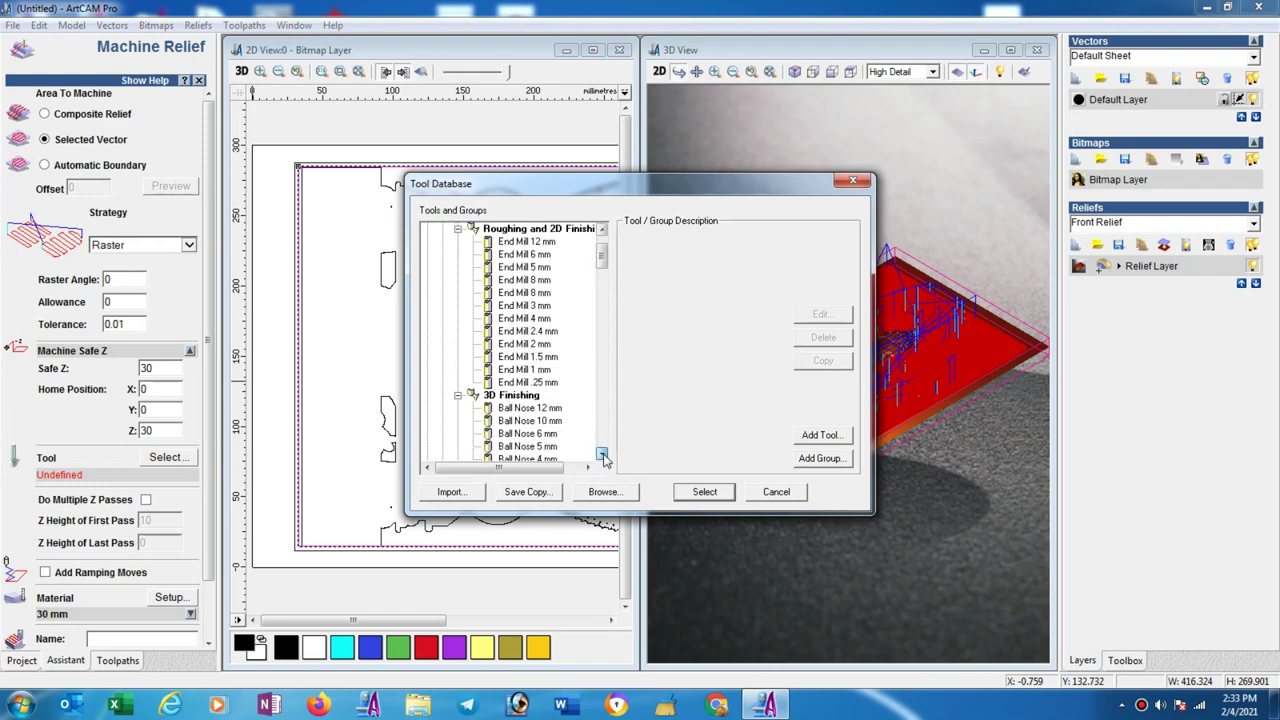
click(603, 455)
click(603, 455)
click(603, 455)
click(603, 455)
click(540, 434)
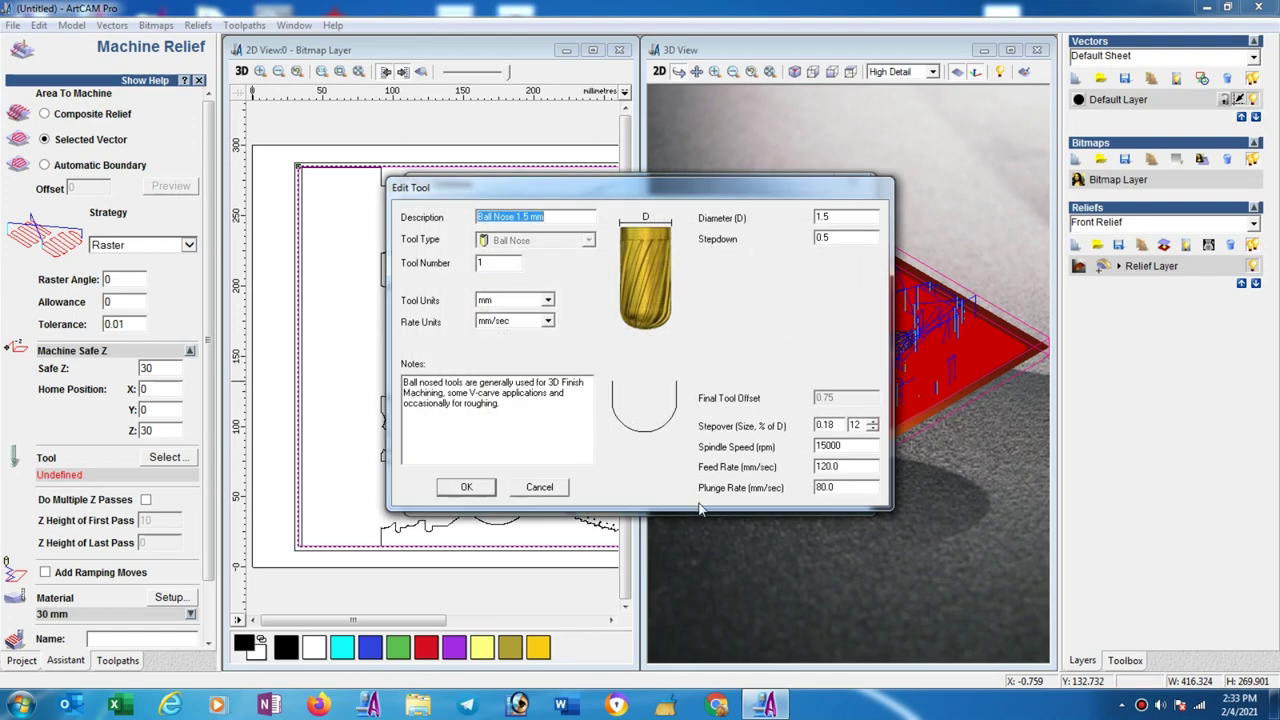
click(466, 490)
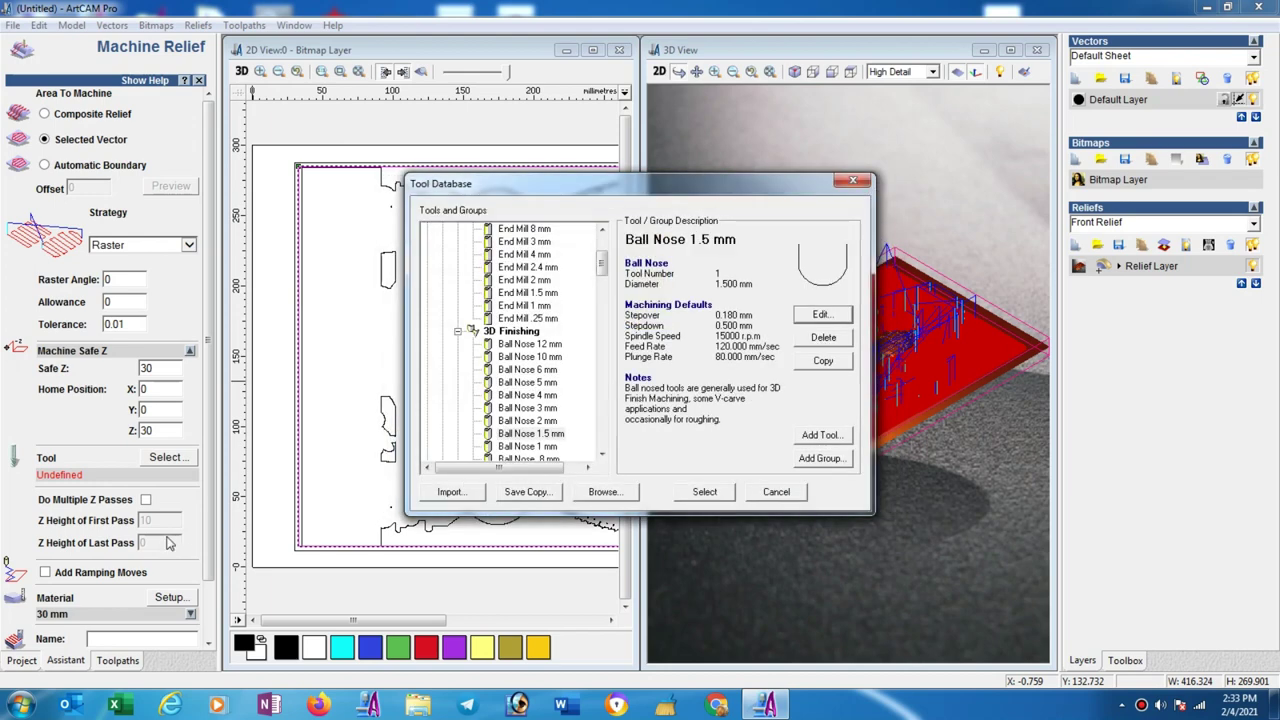
click(710, 495)
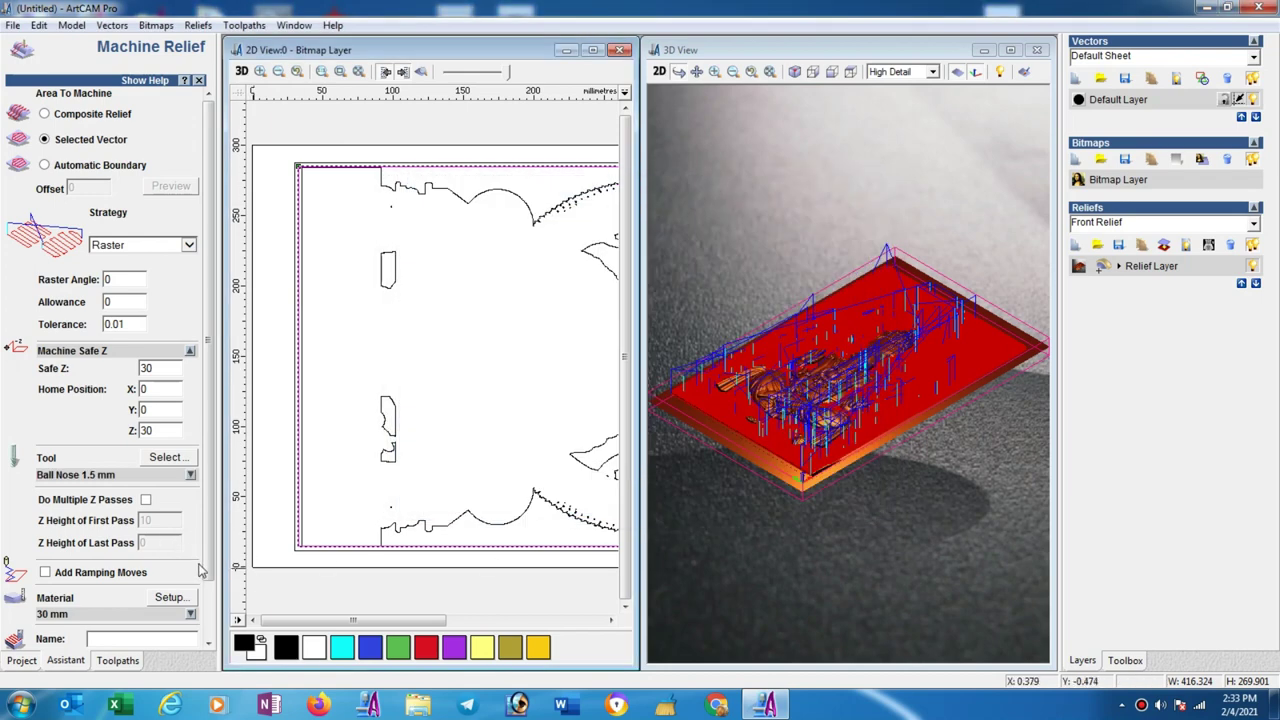
Step: Accept the 30 mm material setup and calculate the Machine Relief finishing toolpath
scroll(206, 570, down, 1)
click(169, 545)
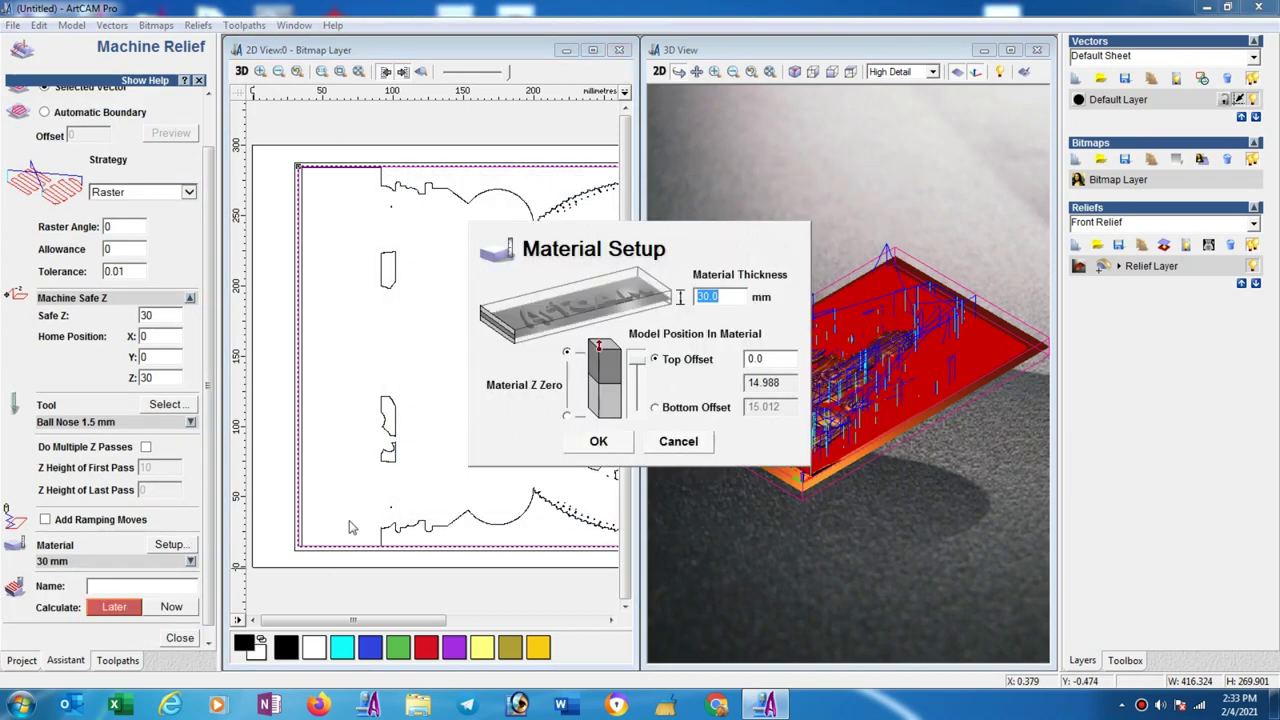
click(610, 444)
scroll(203, 608, down, 1)
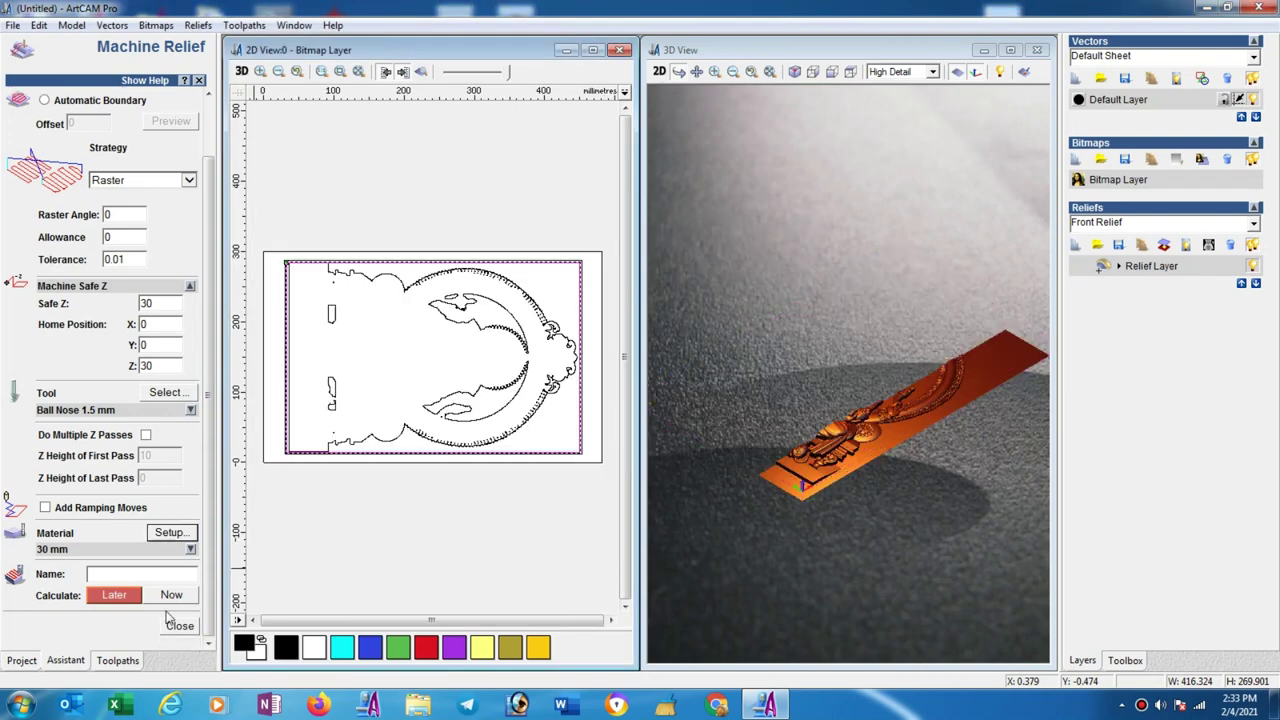
click(171, 597)
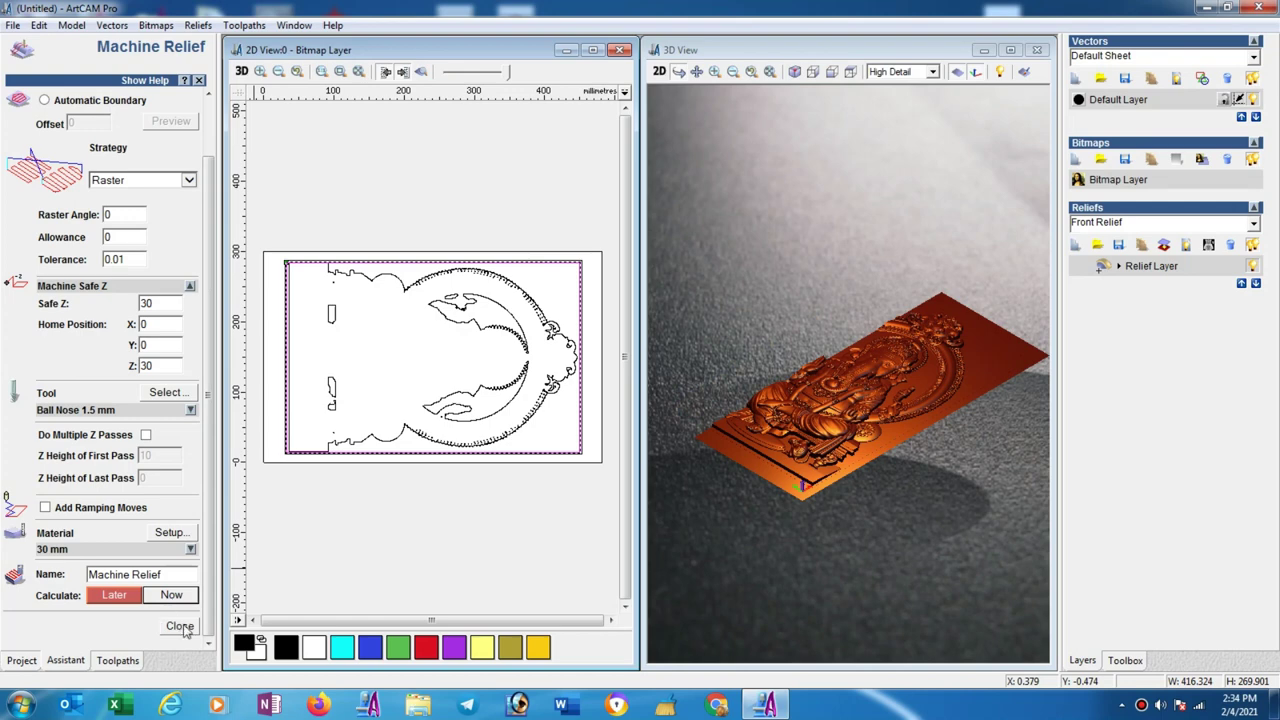
click(180, 625)
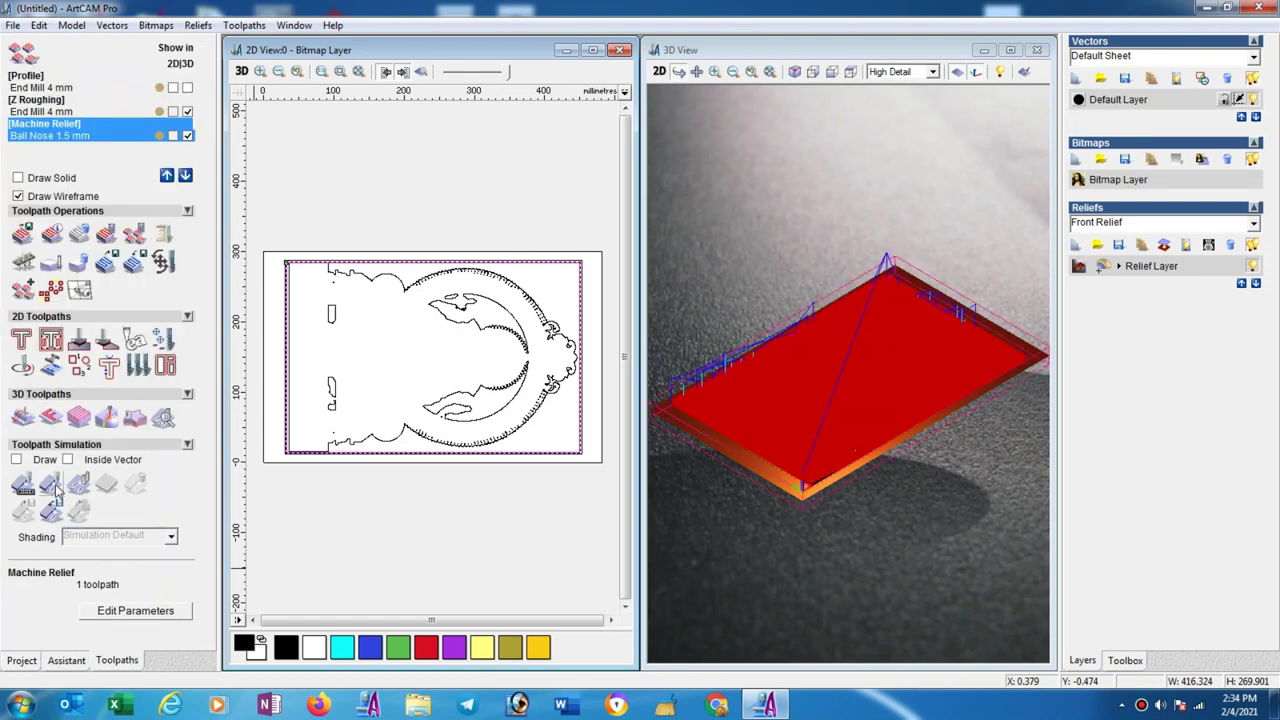
Step: Run the toolpath simulation to show the carved Ganesha relief in the 3D view
click(50, 486)
click(600, 478)
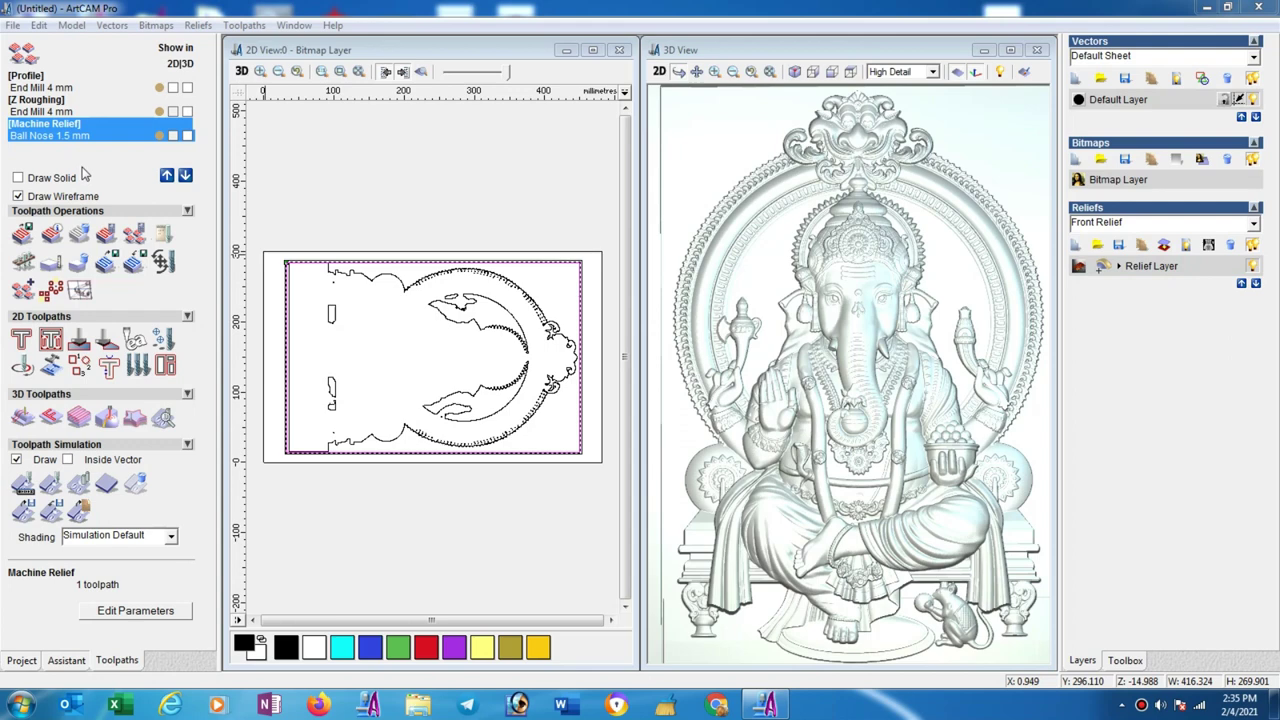
Step: Save the Profile toolpath as '1st toolpath with 4mm endmill.cnc' in a new folder, New folder (2)
click(42, 87)
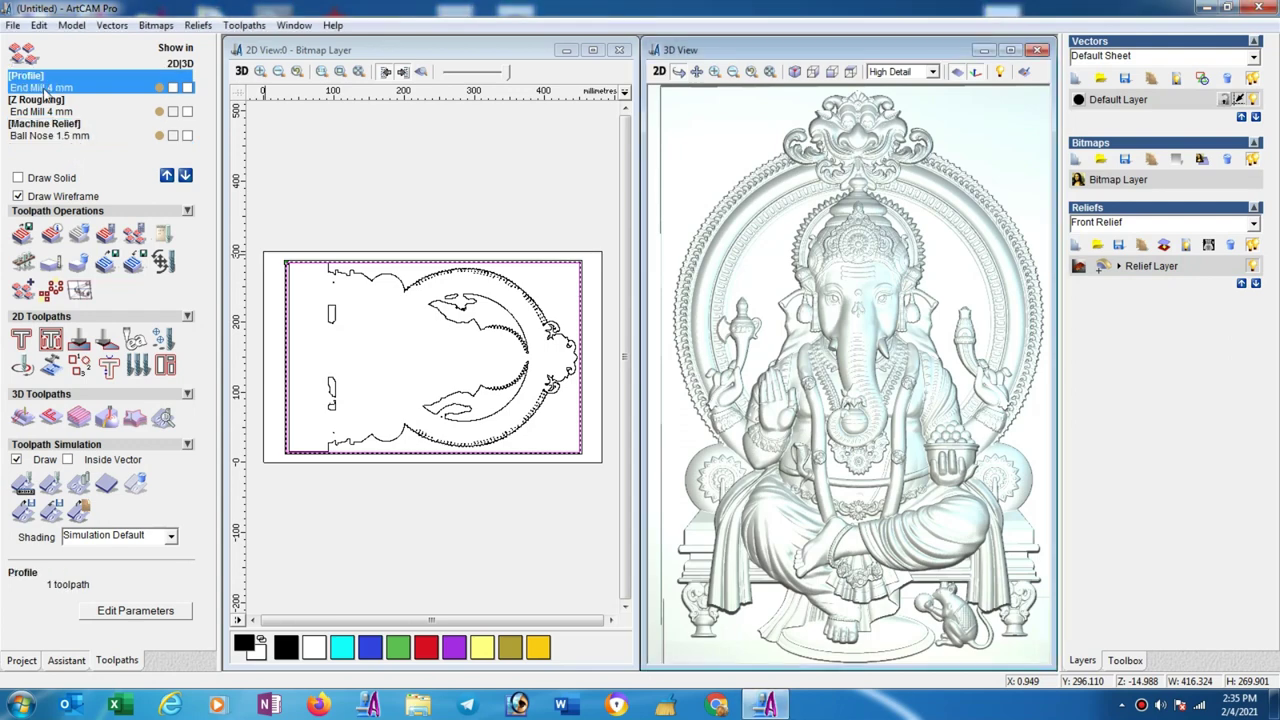
click(22, 234)
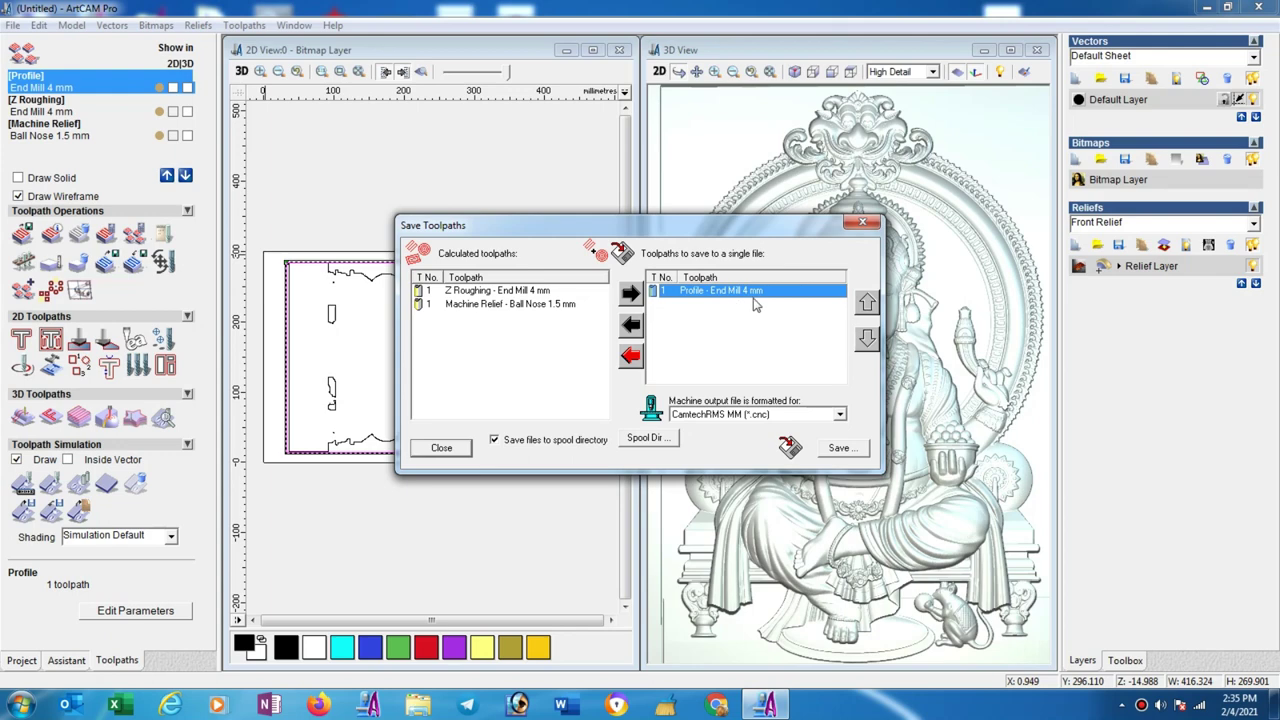
click(840, 450)
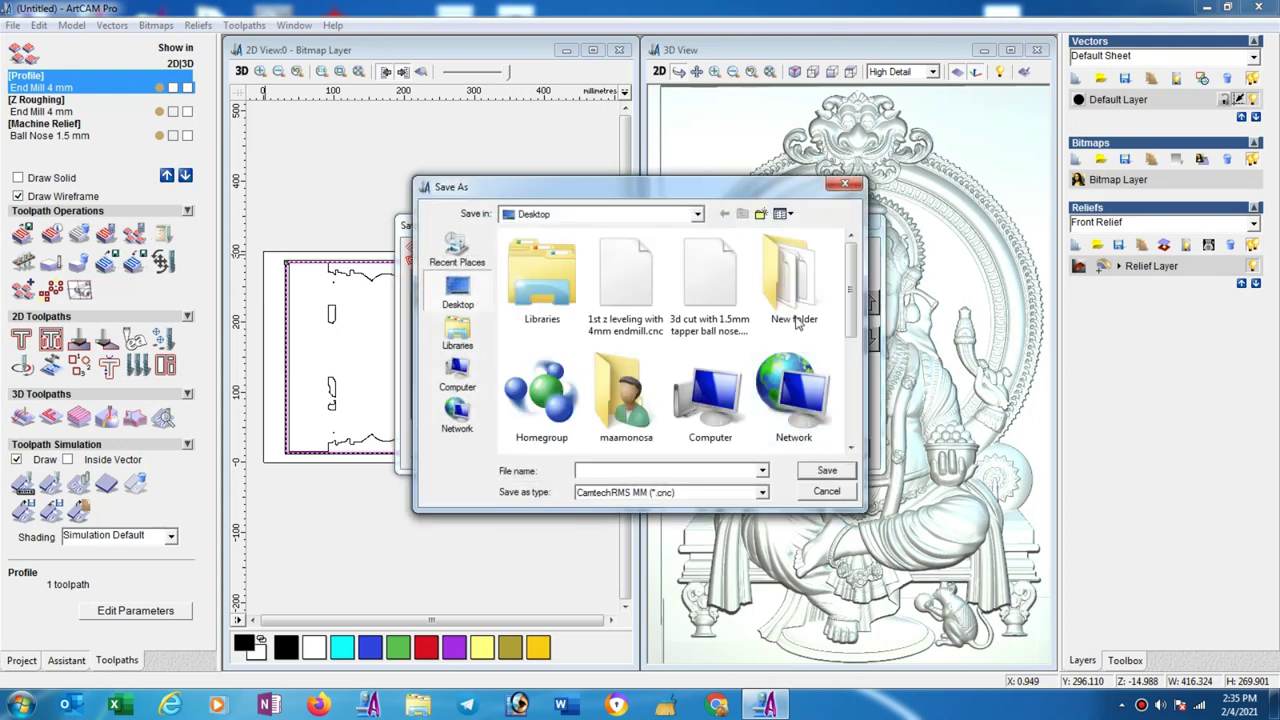
click(760, 213)
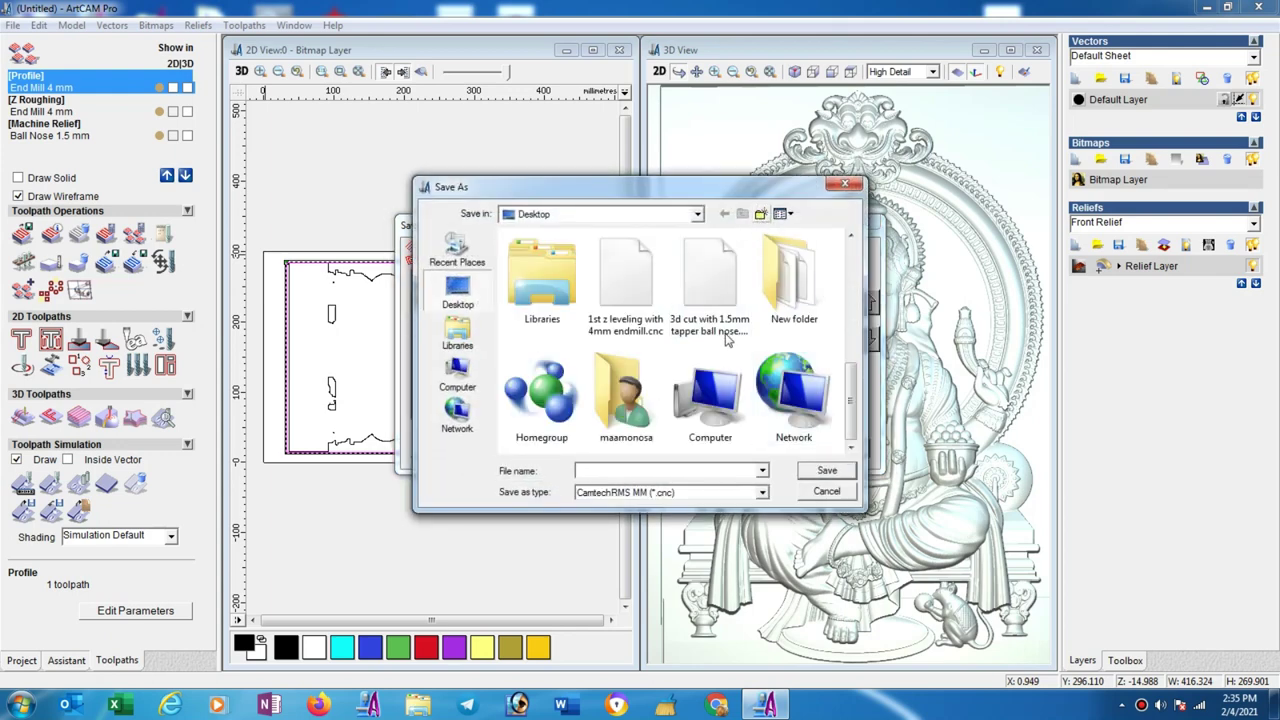
click(535, 394)
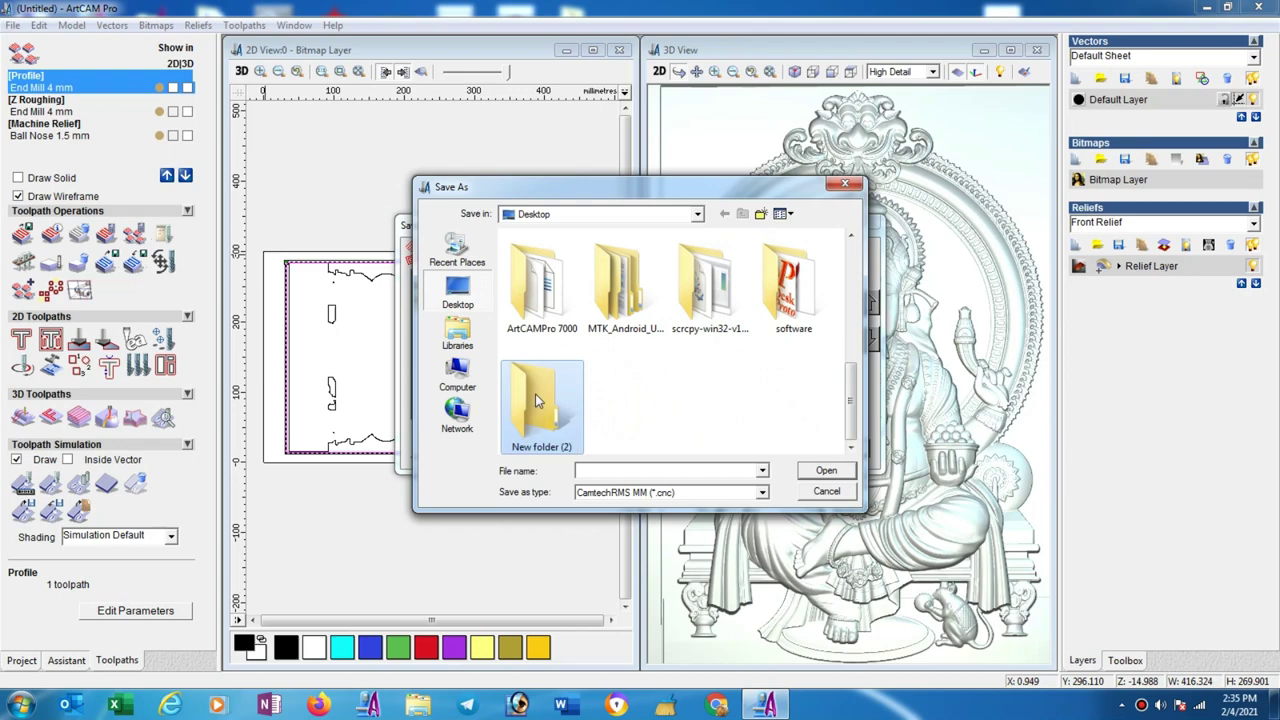
double_click(535, 400)
text(1st toolpath with 4mm endmill)
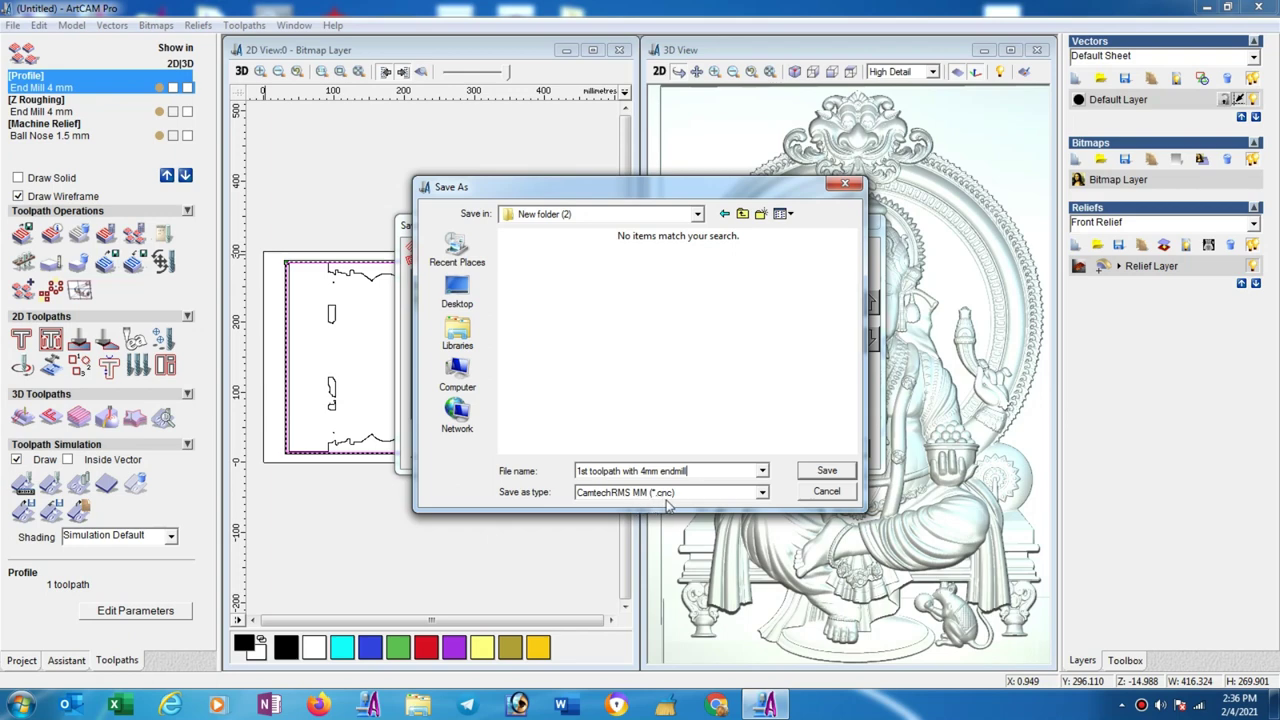
click(829, 471)
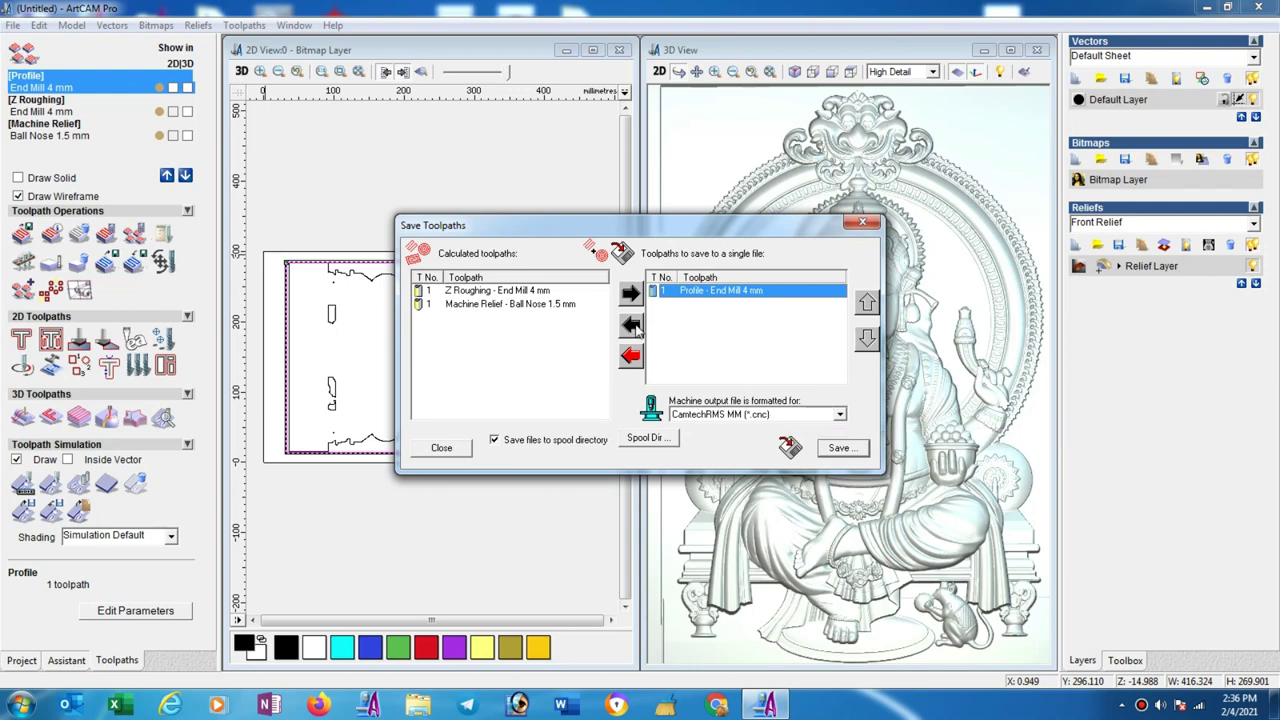
Step: Replace Profile with Z Roughing on the save list and save it as '2nd toolpath with 4mm endmill.cnc'
click(631, 325)
click(500, 291)
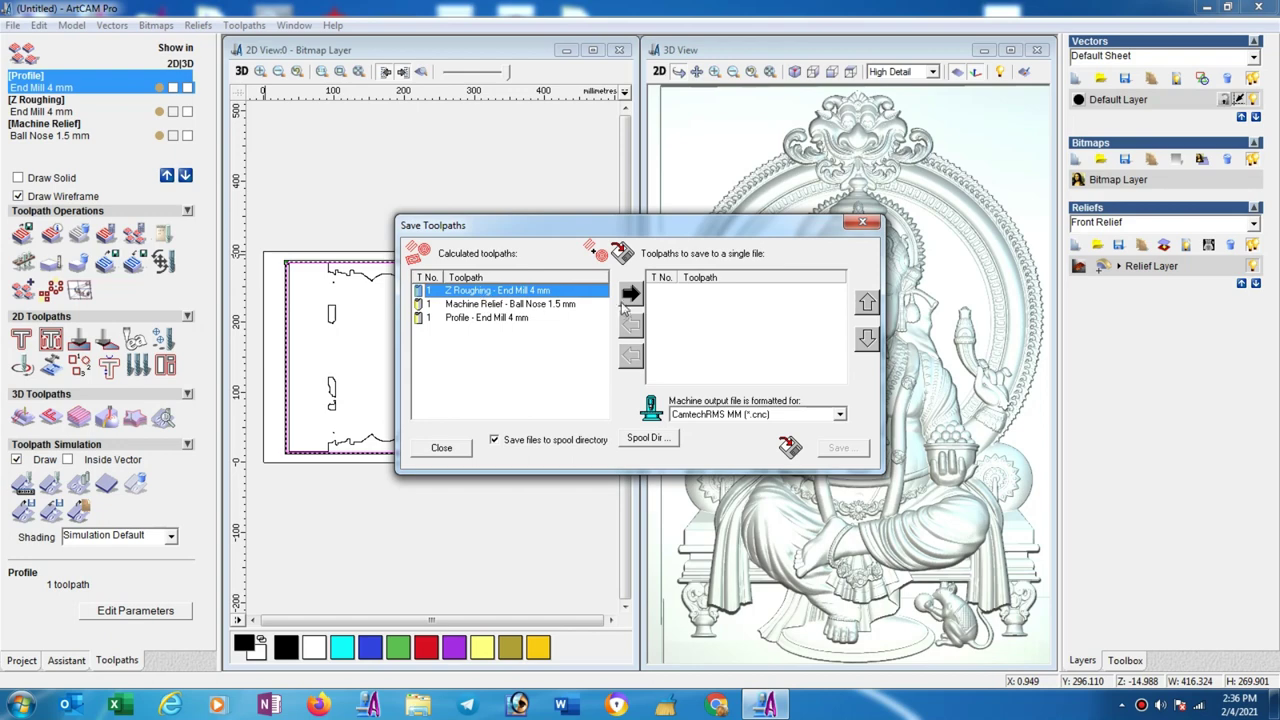
click(631, 293)
click(838, 448)
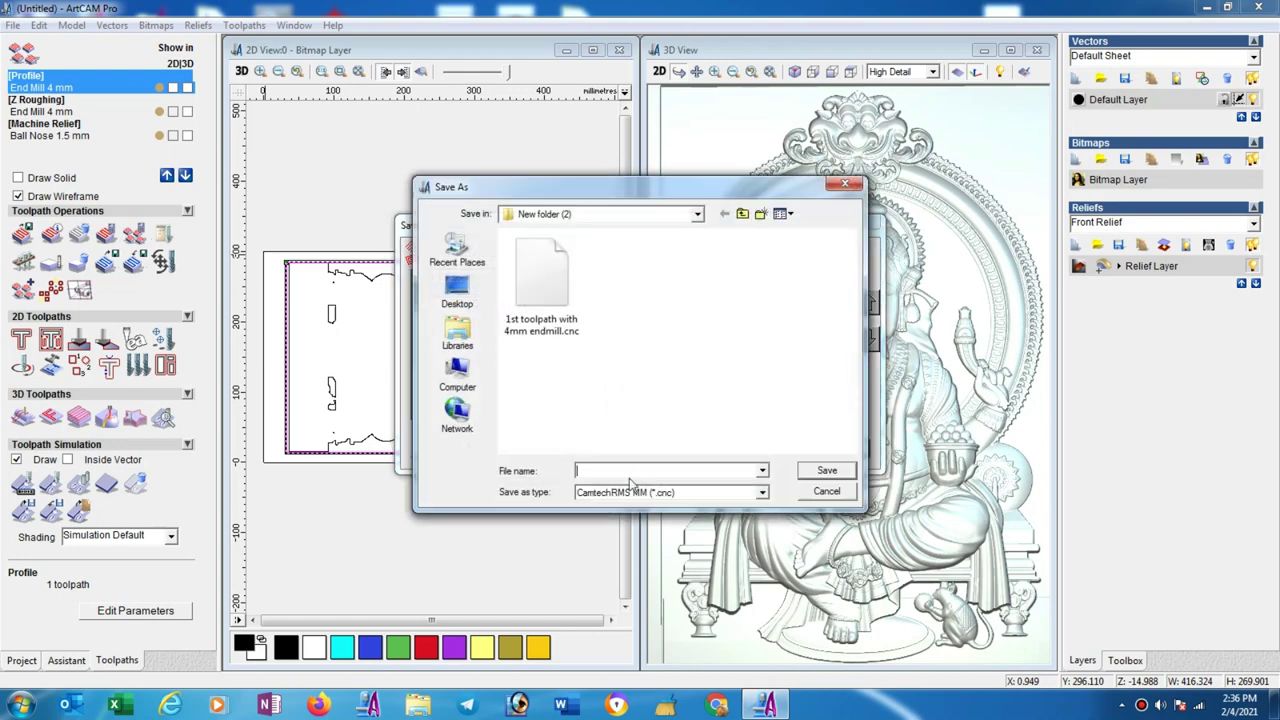
text(2nd toolpath with 4mm endmill)
click(830, 477)
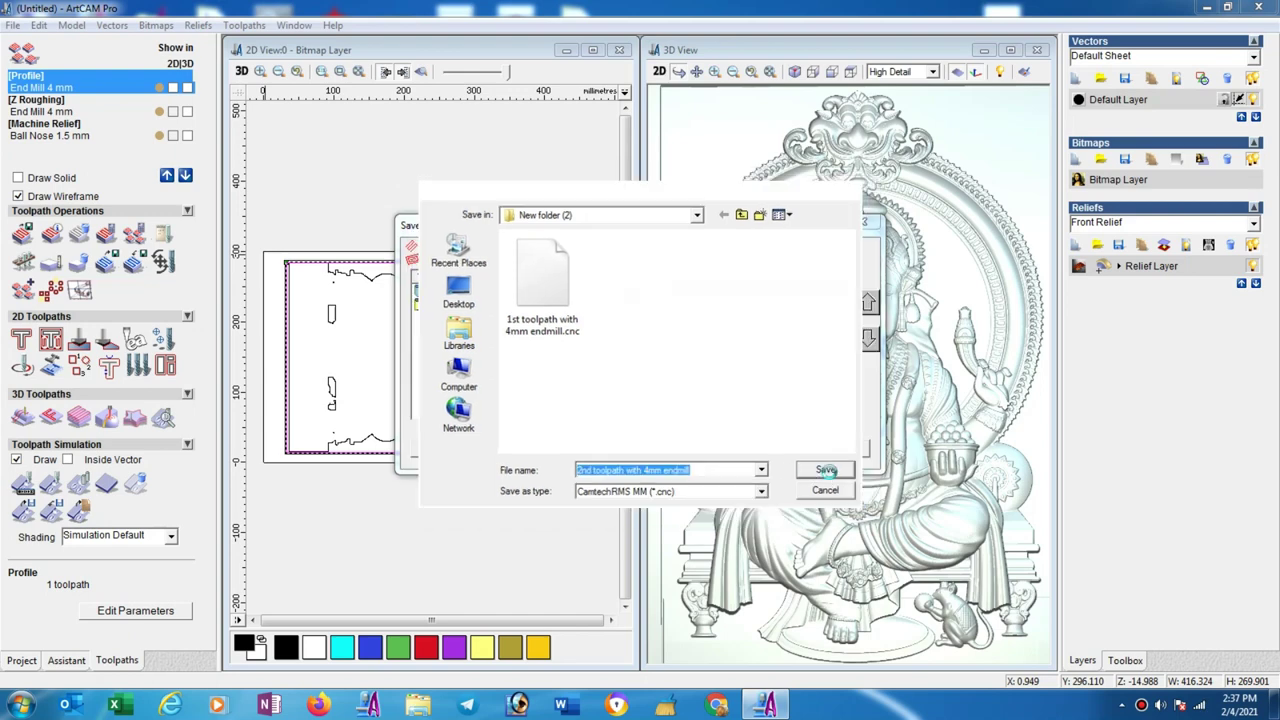
Step: Save only Machine Relief as 'last toolpath with 1.5mm ball nose.cnc' and close Save Toolpaths
click(631, 327)
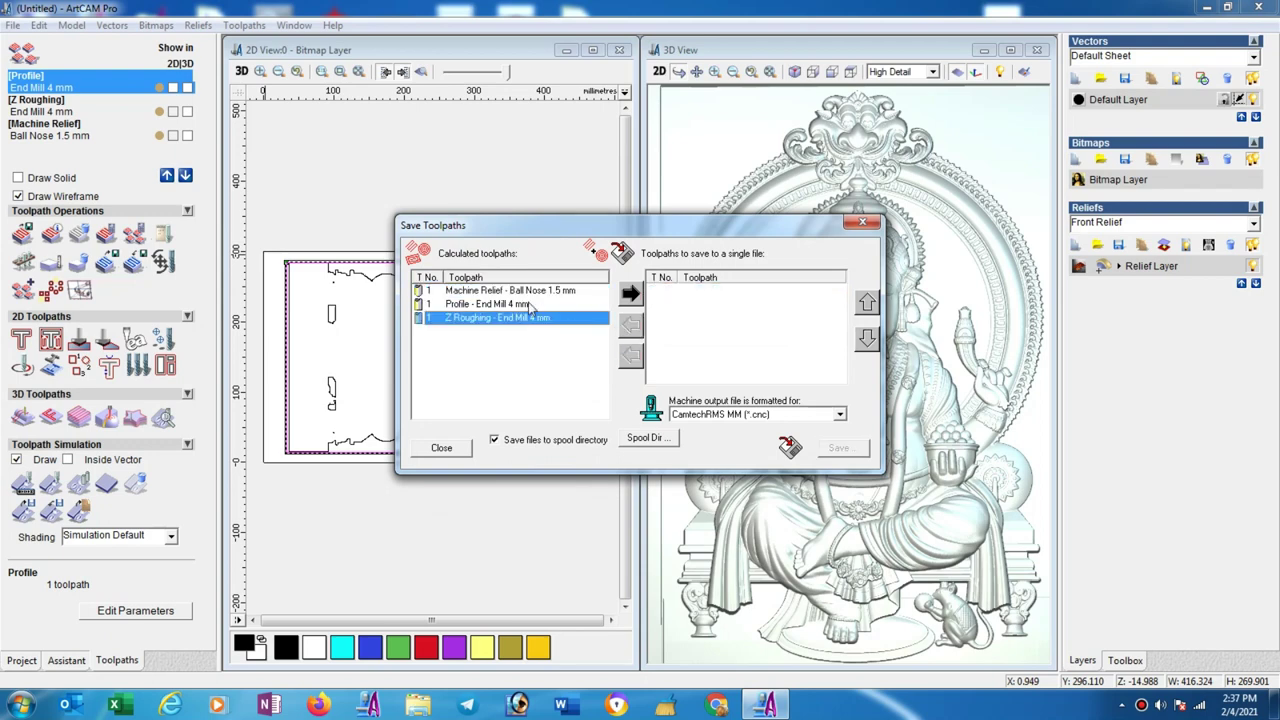
click(500, 290)
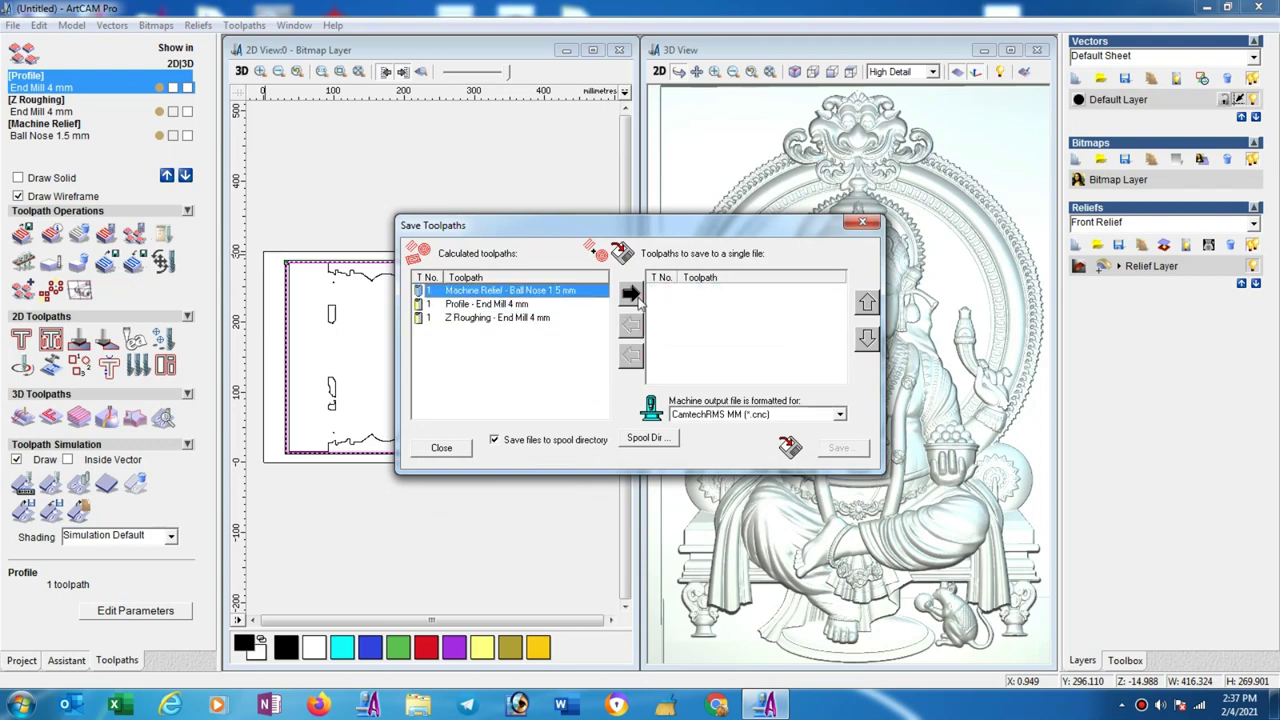
click(630, 293)
click(842, 448)
text(last toolpath with 1.5mm ball nose)
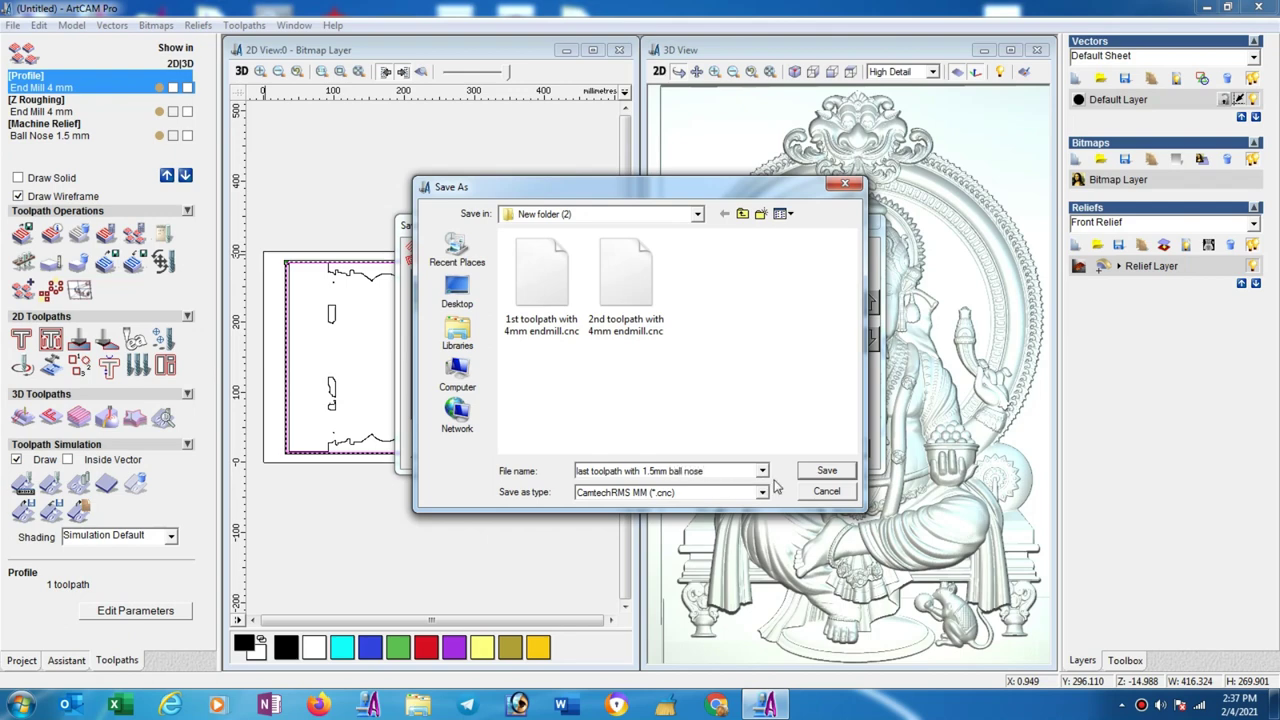
click(827, 470)
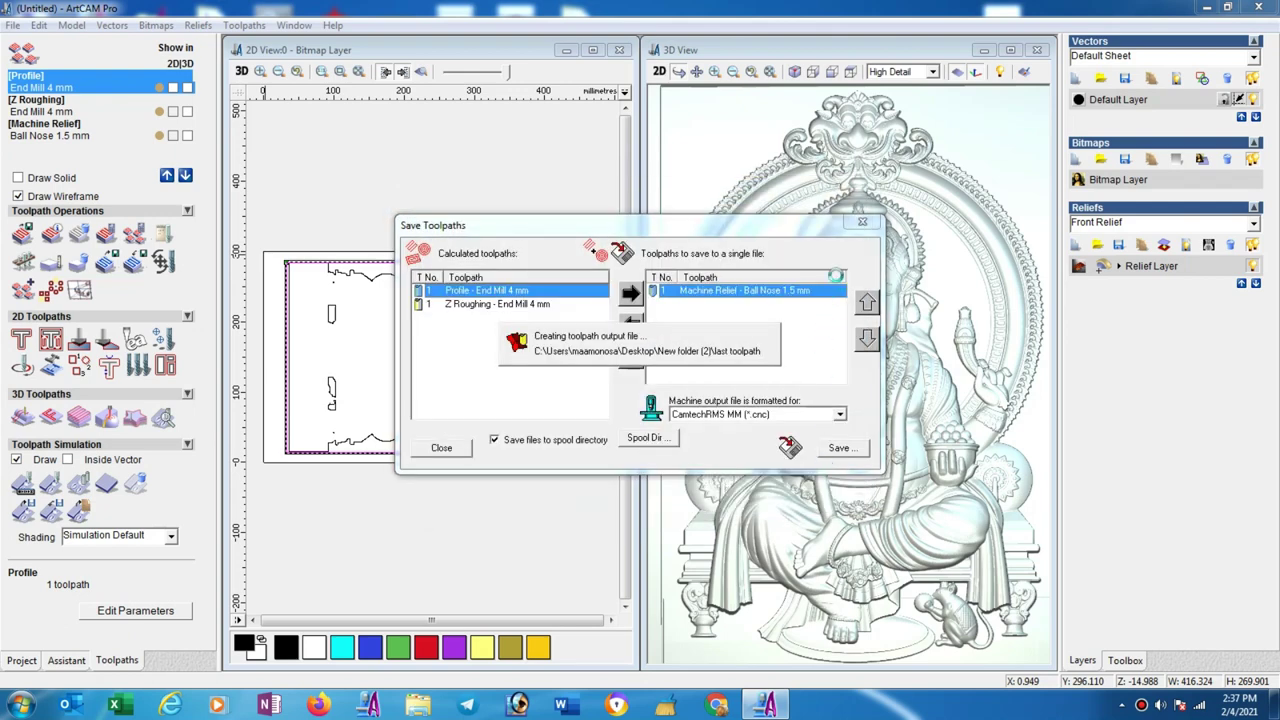
click(867, 223)
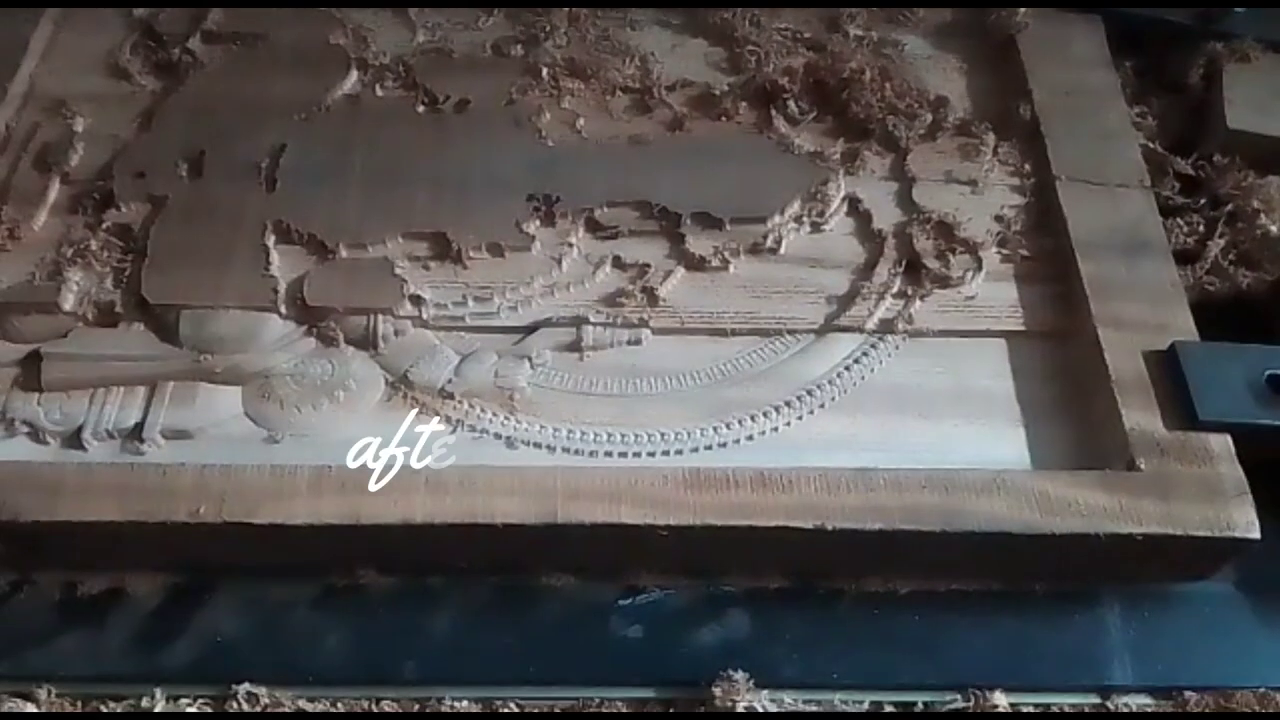